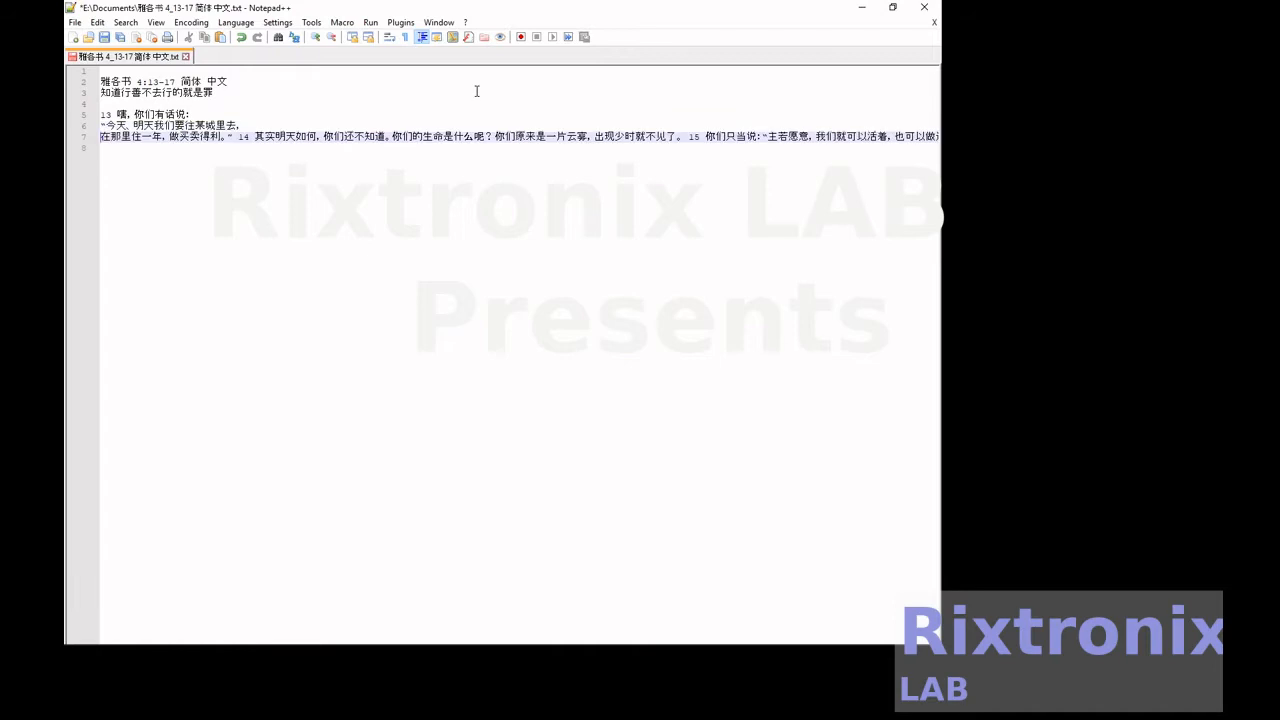
- Split the rest of verse 13 and all of verse 14 into one phrase per line, with verse 15 starting a new line
{"action": "key", "text": "Return"}
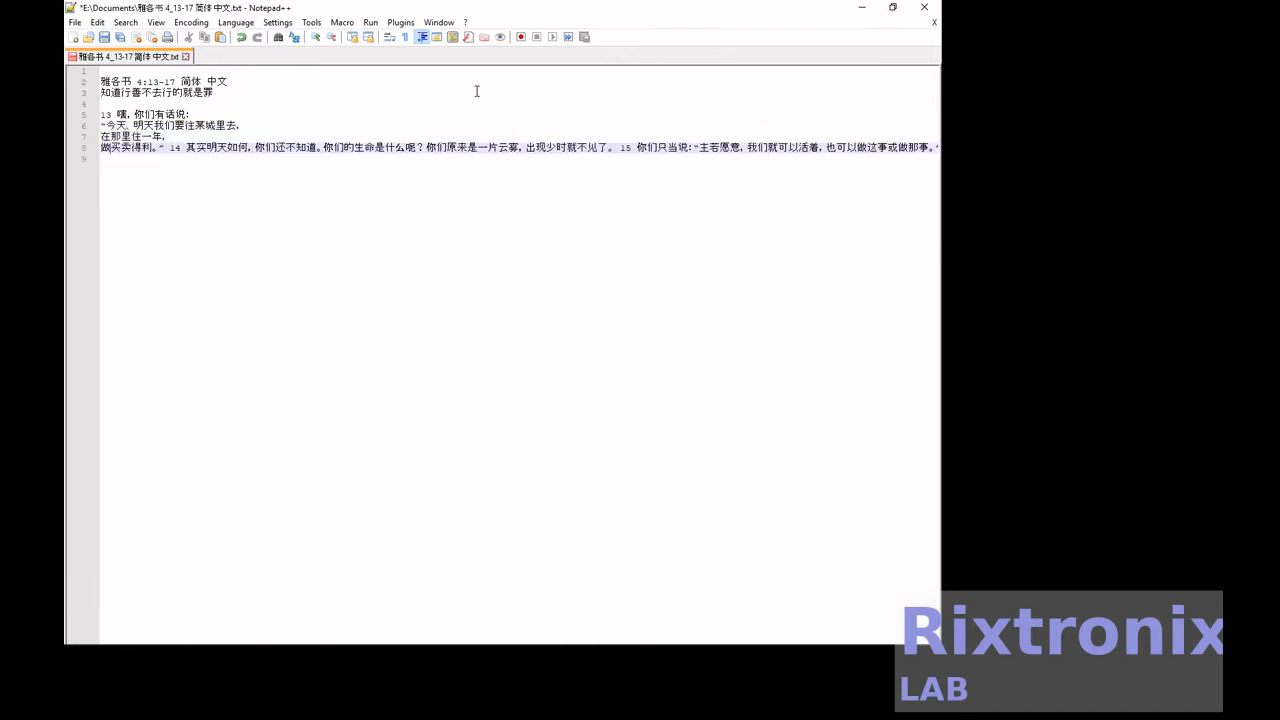
{"action": "key", "text": "Return"}
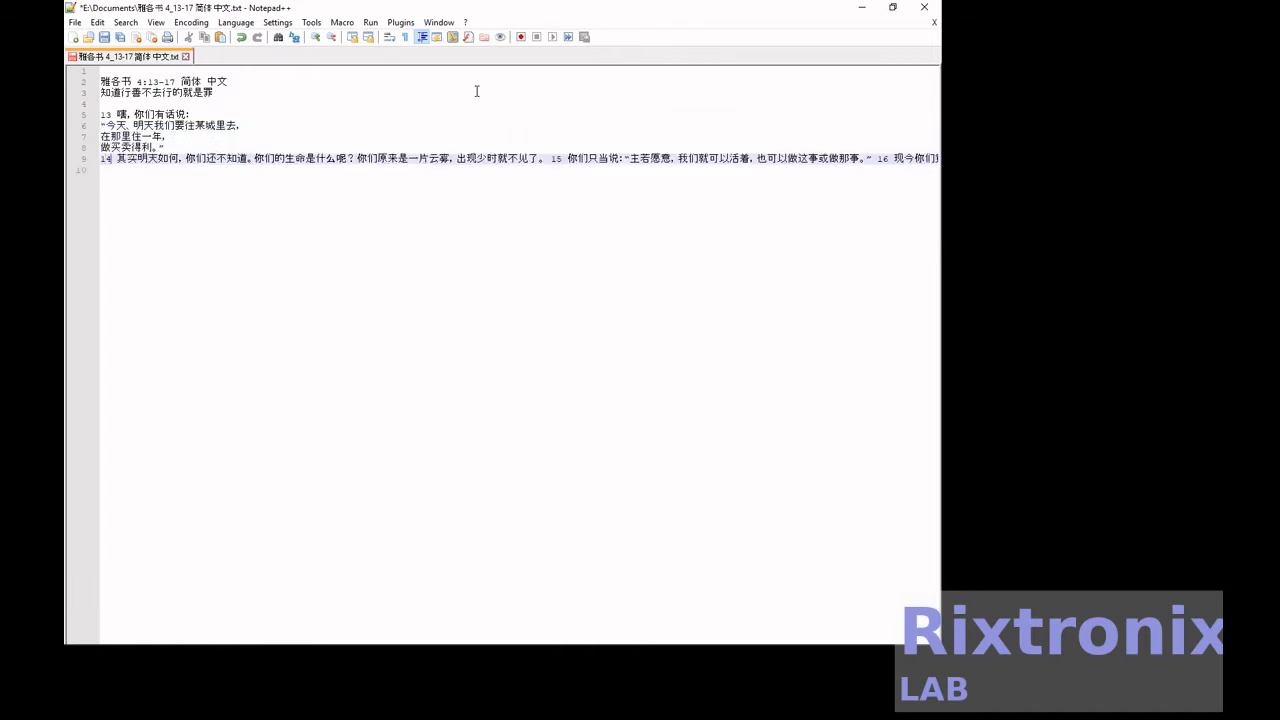
{"action": "key", "text": "Return"}
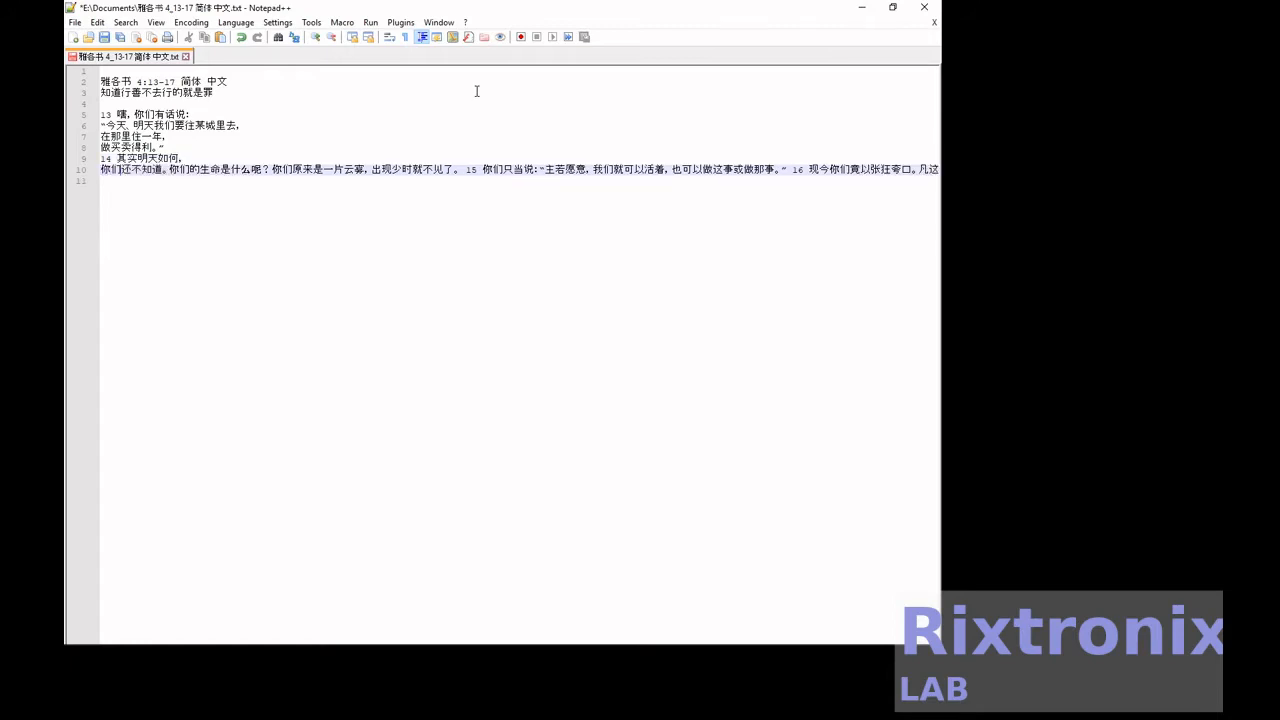
{"action": "key", "text": "Return"}
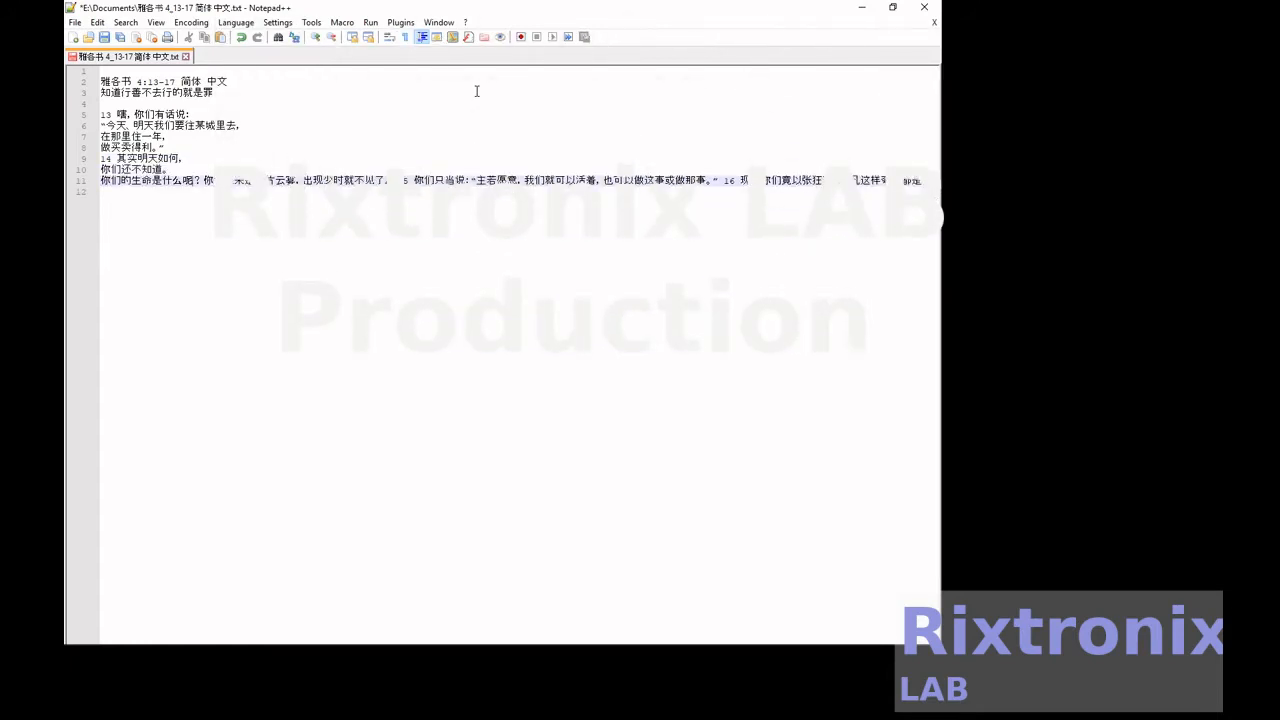
{"action": "key", "text": "Return"}
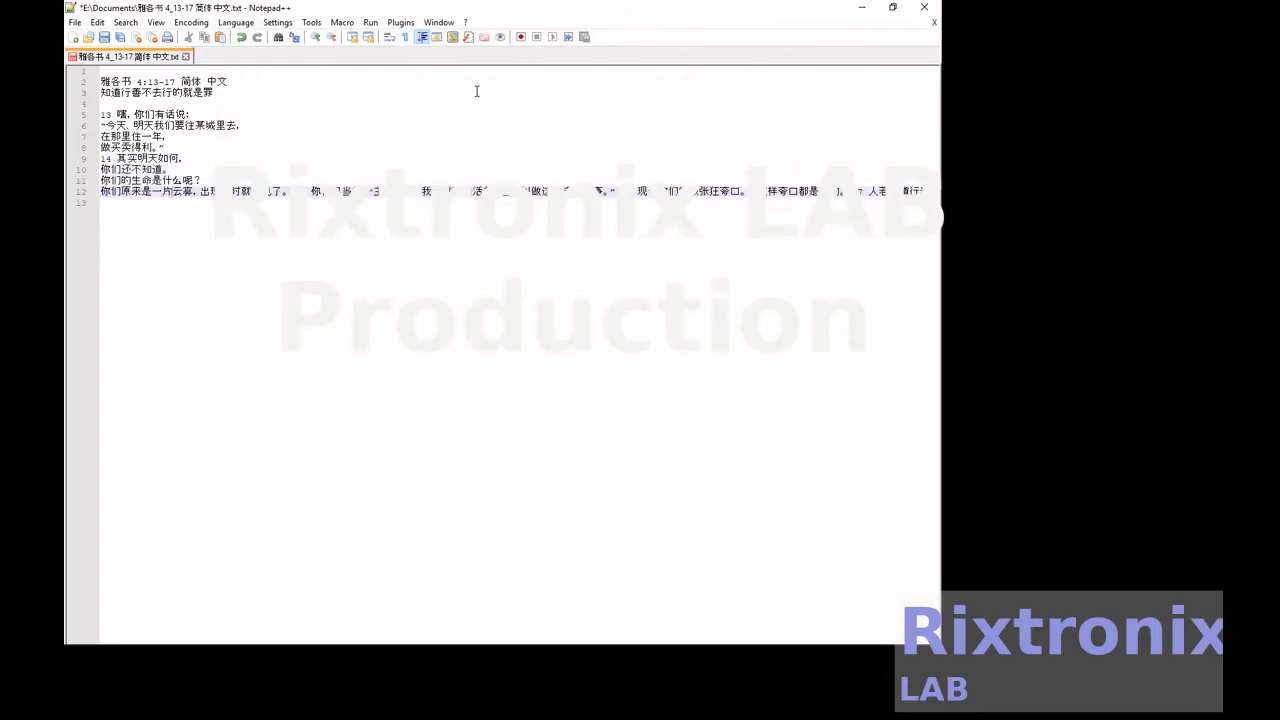
{"action": "key", "text": "Return"}
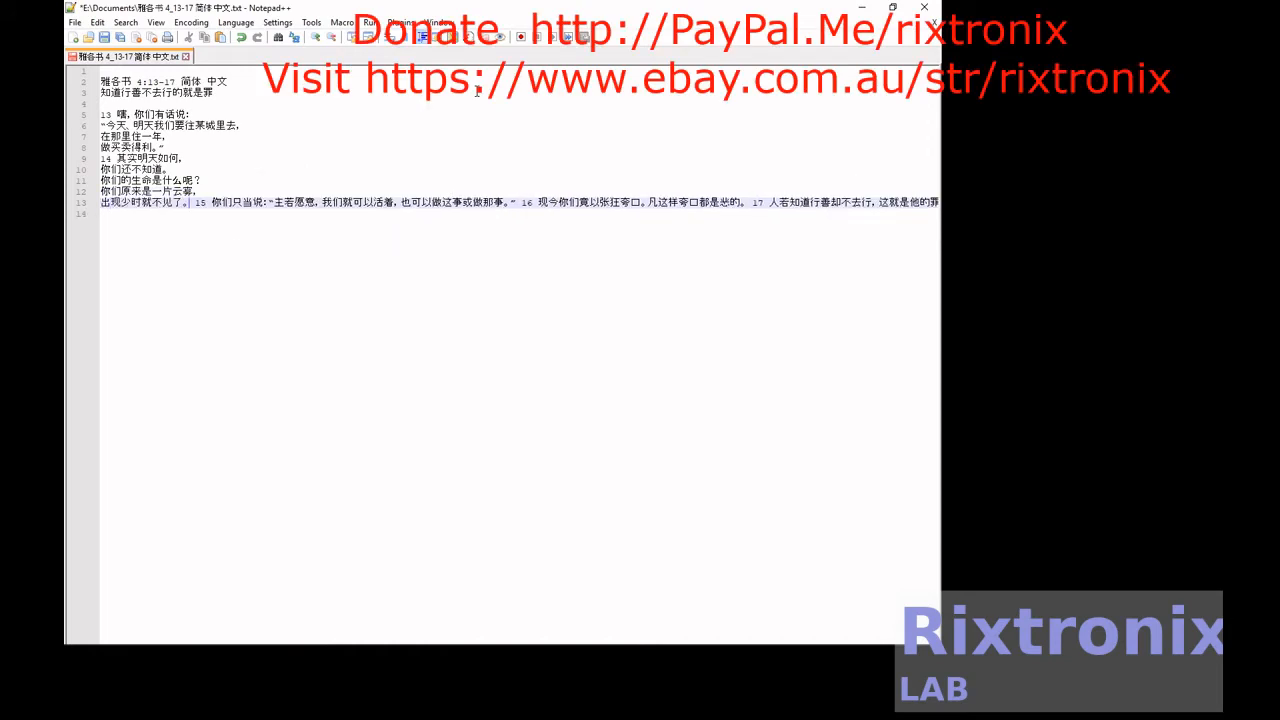
{"action": "key", "text": "Return"}
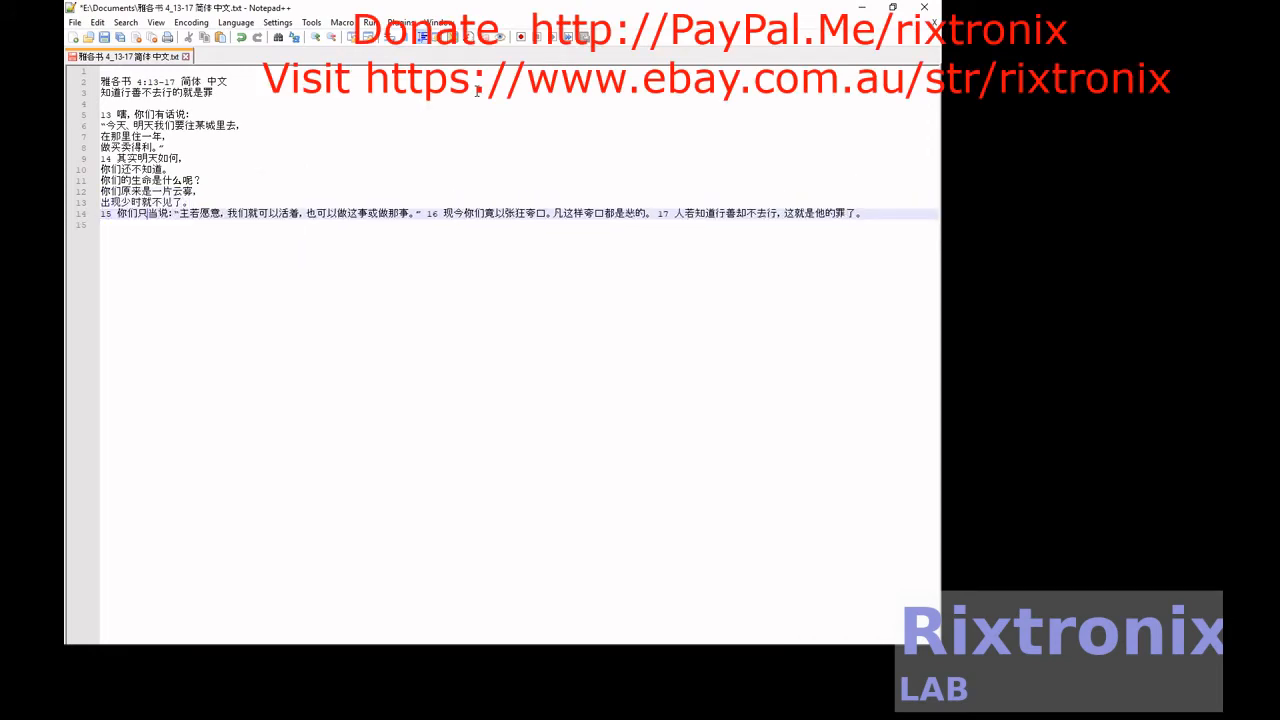
- Break verses 15, 16 and 17 of the Chinese text into one phrase per line
{"action": "key", "text": "Return"}
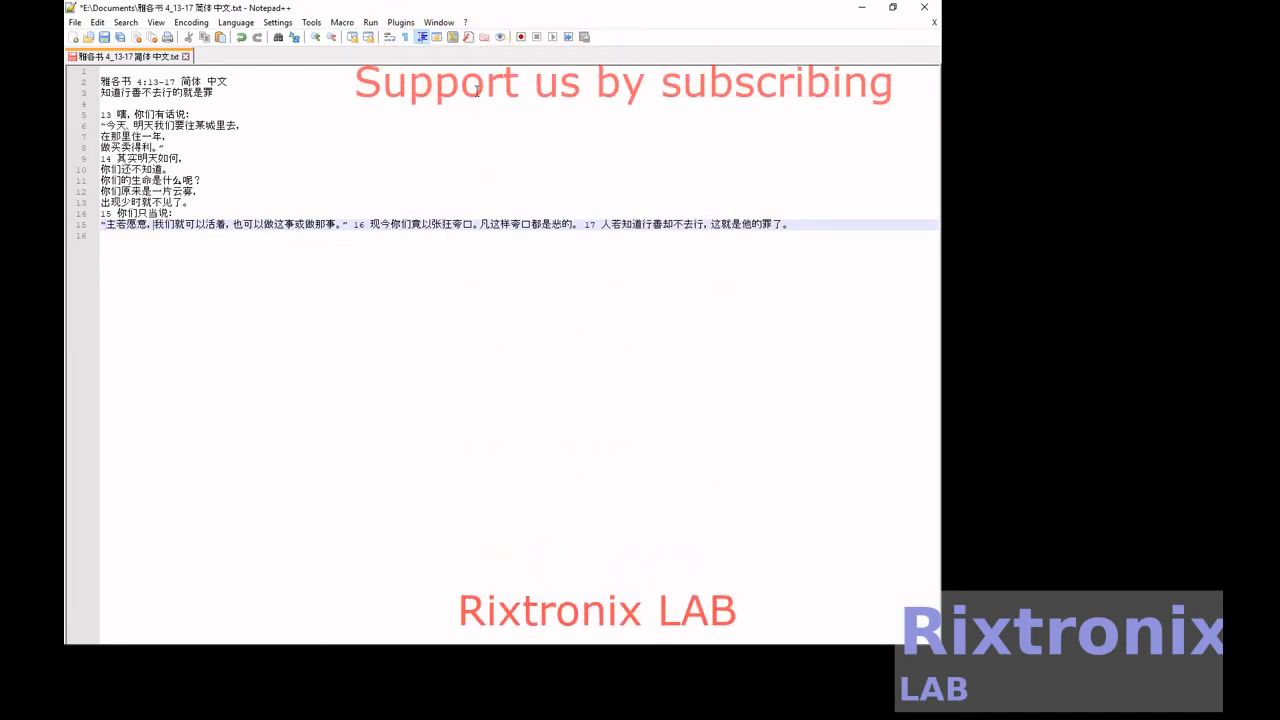
{"action": "key", "text": "Return"}
{"action": "key", "text": "Return"}
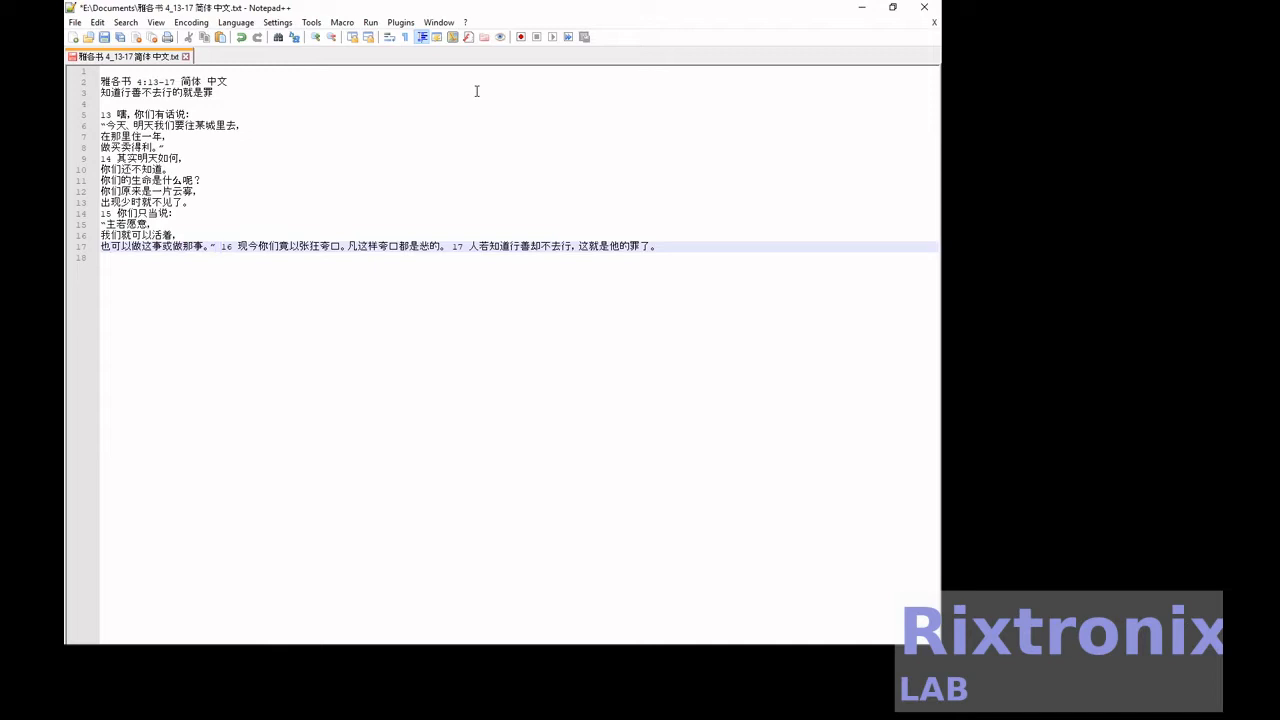
{"action": "key", "text": "Return"}
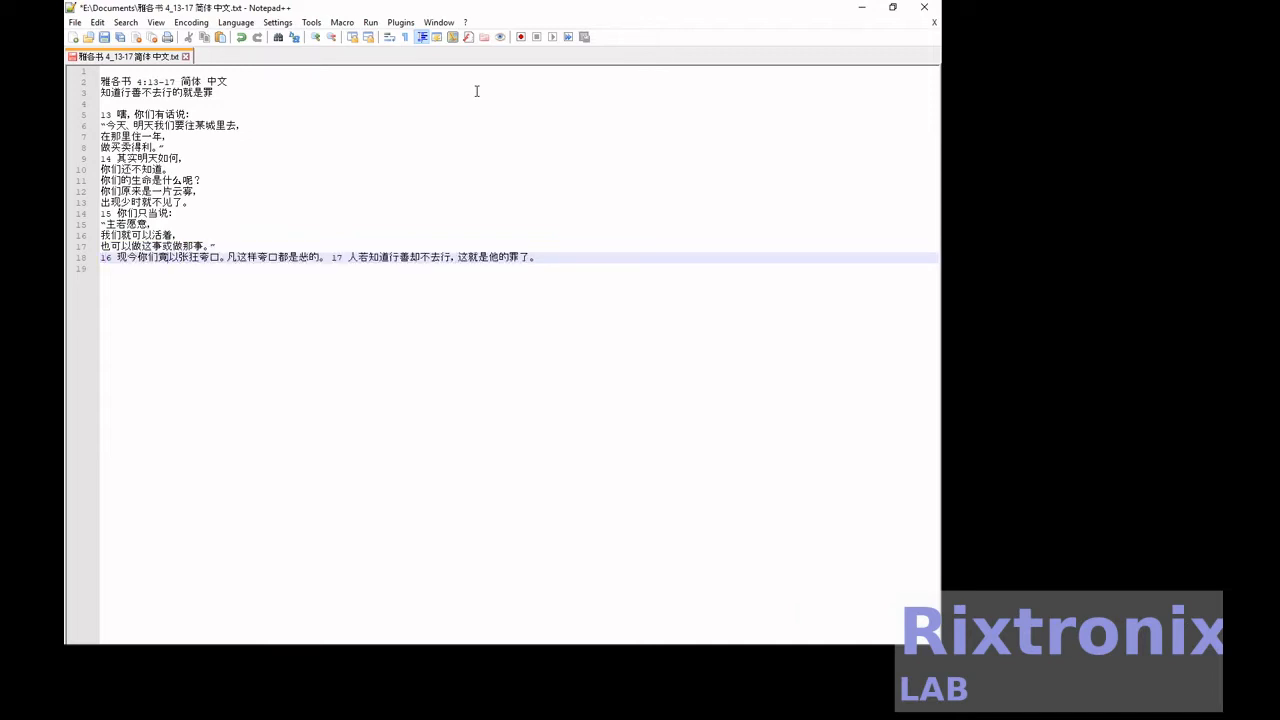
{"action": "key", "text": "Return"}
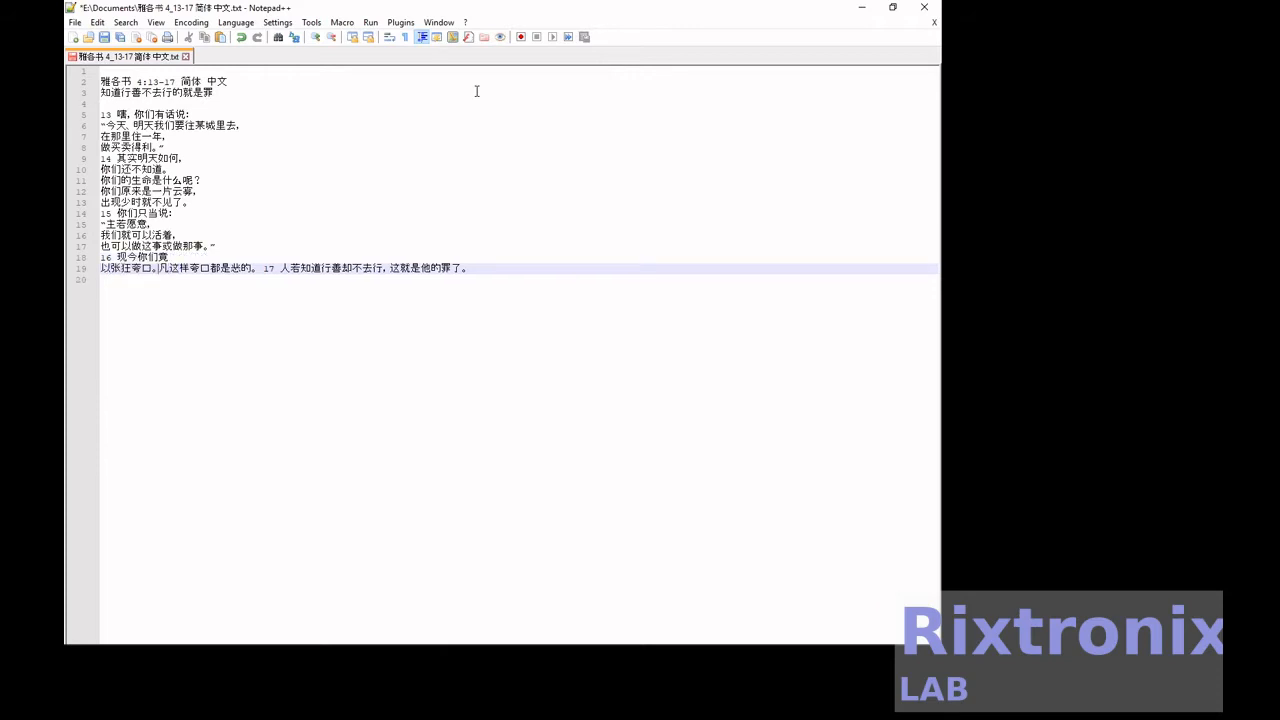
{"action": "key", "text": "Return"}
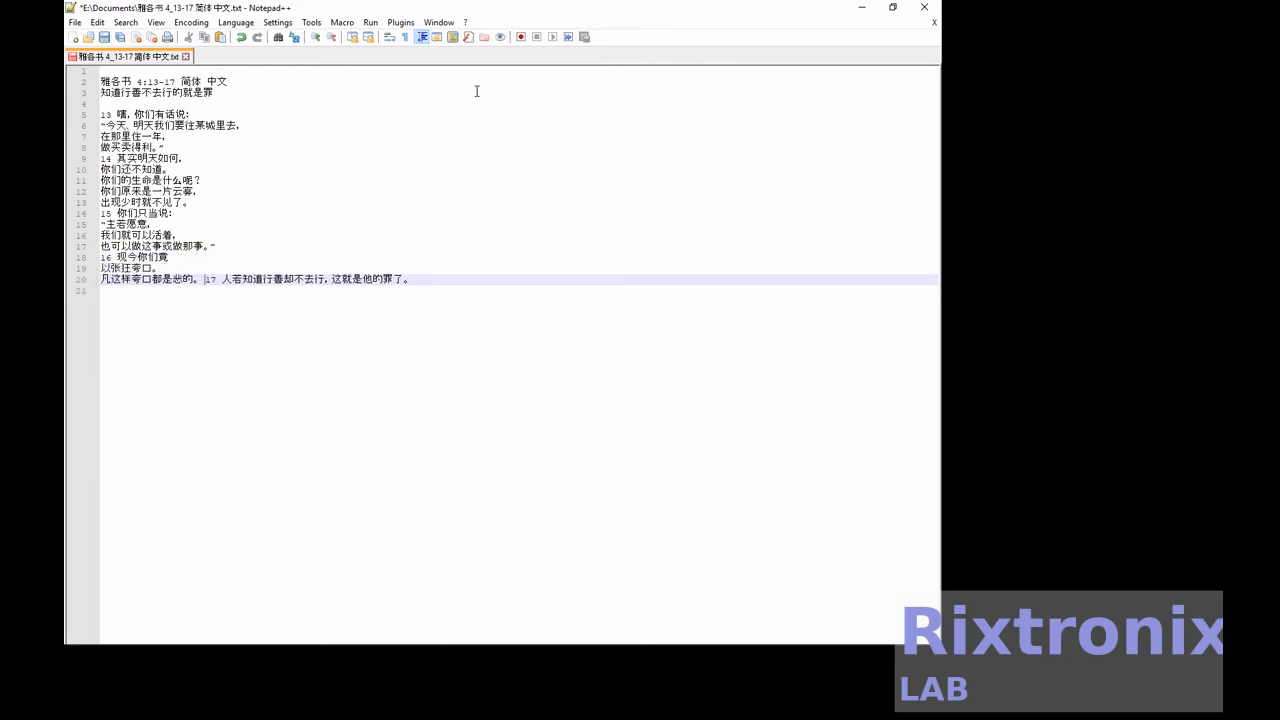
{"action": "key", "text": "Return"}
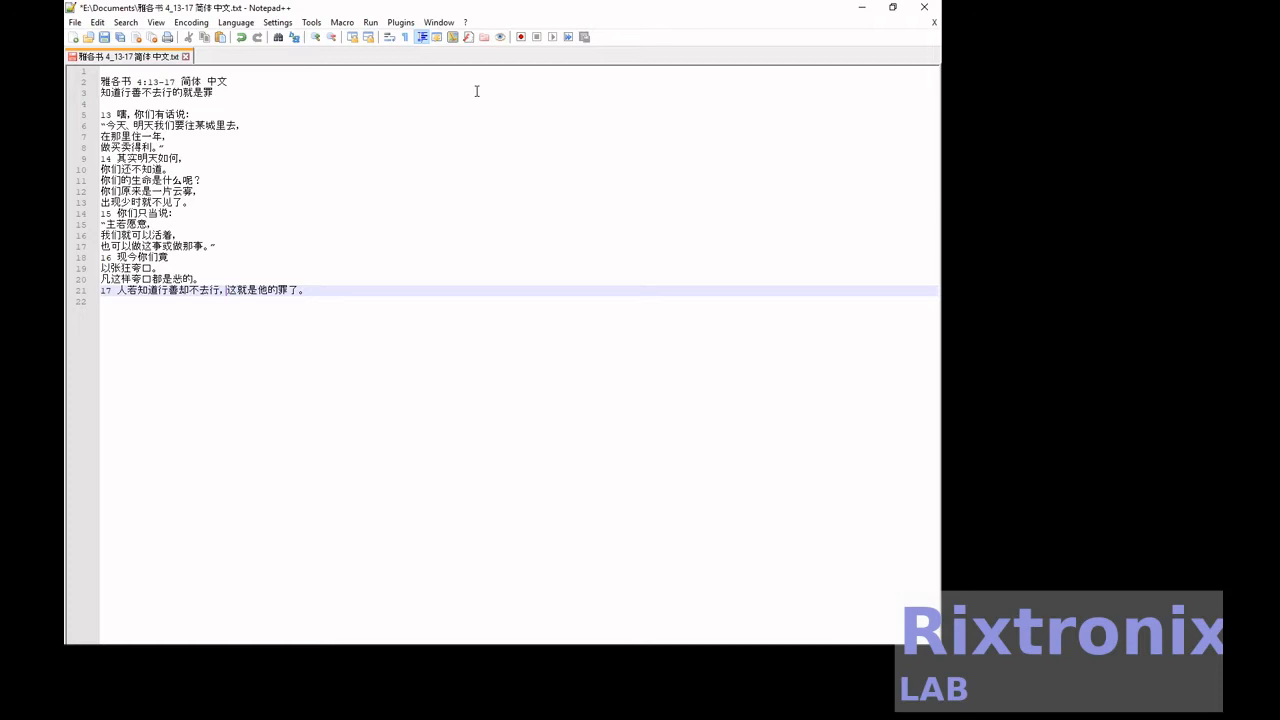
{"action": "key", "text": "Return"}
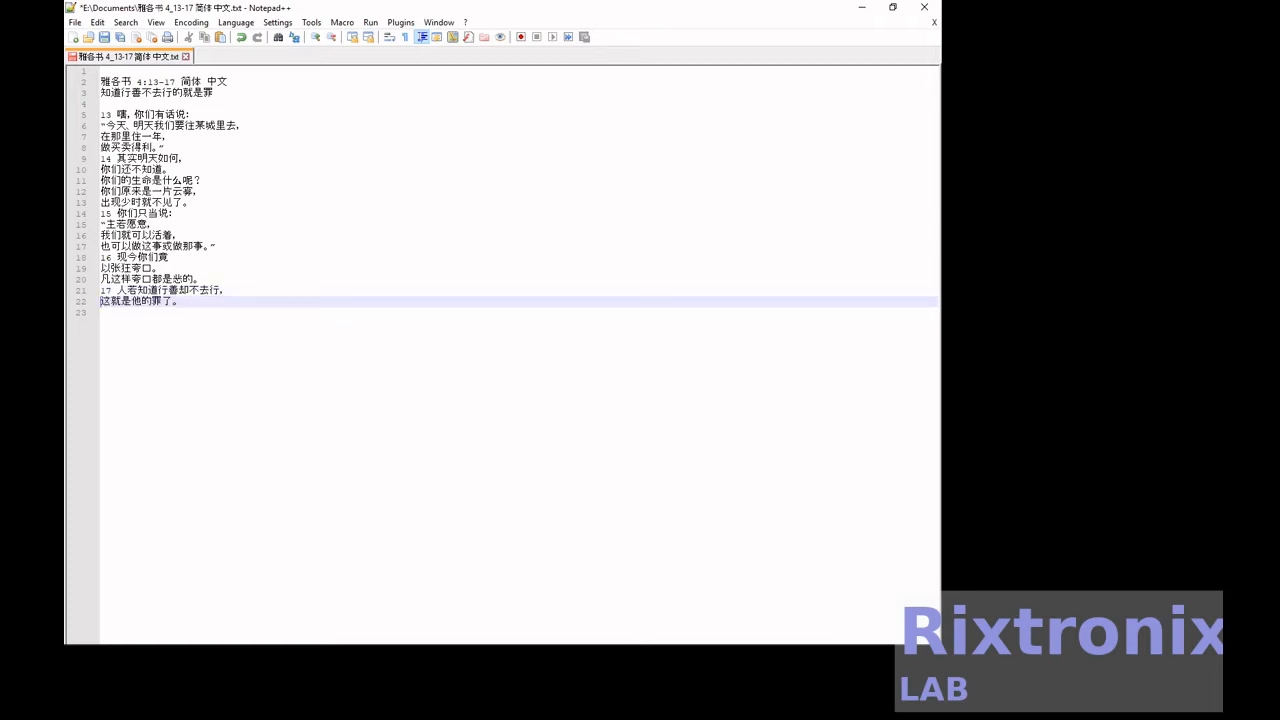
- Paste the pinyin and English versions below the Chinese verses and save the file with all its text selected
{"action": "key", "text": "ctrl+v"}
{"action": "left_click", "coordinate": [544, 539]}
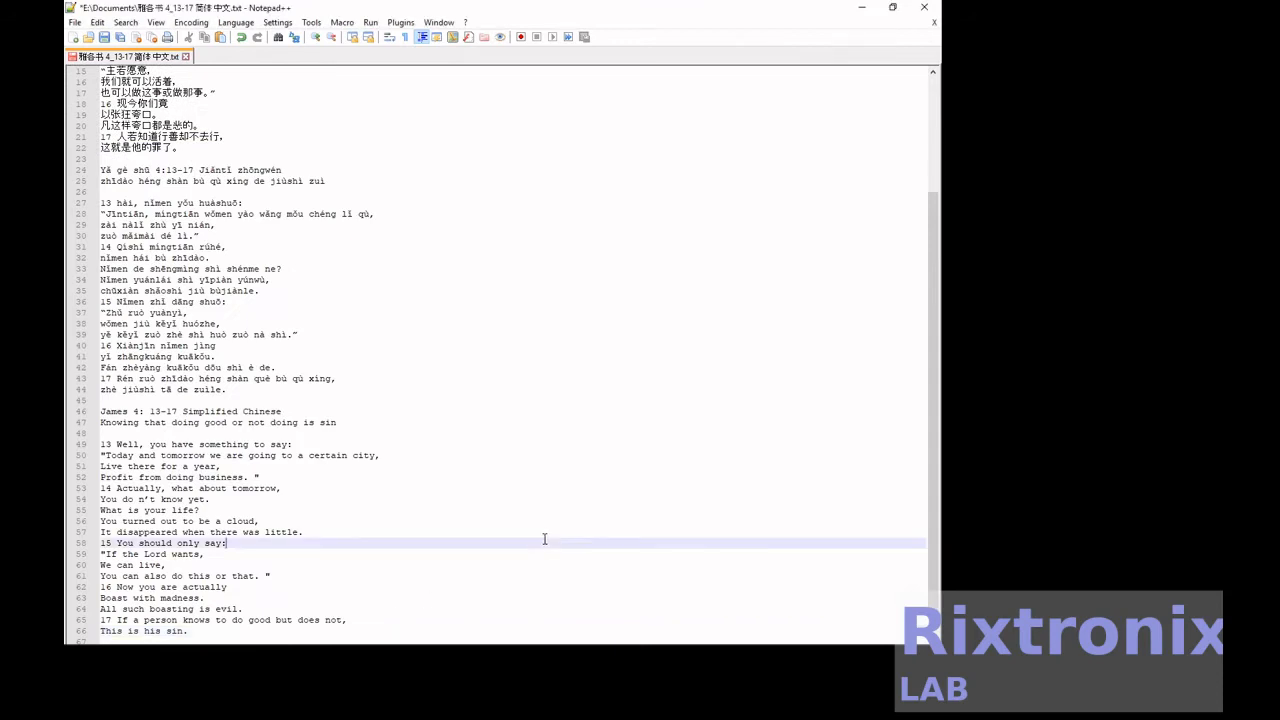
{"action": "key", "text": "ctrl+a"}
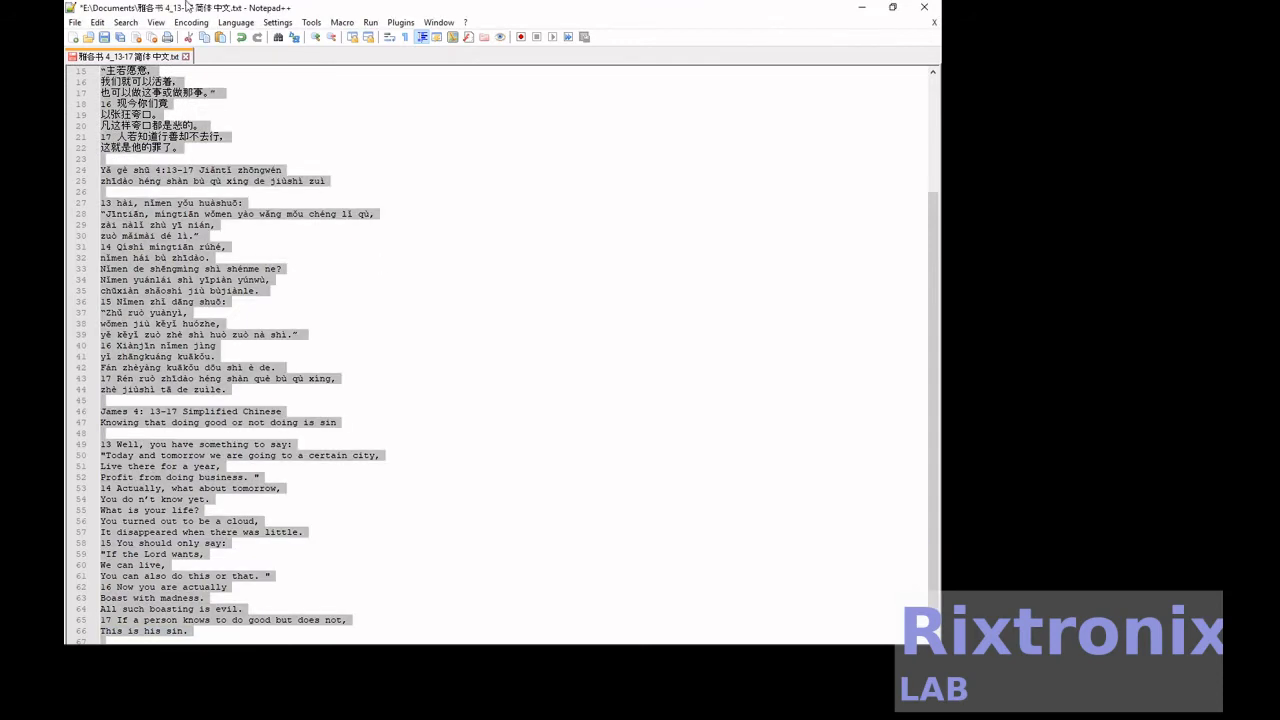
{"action": "left_click", "coordinate": [105, 38]}
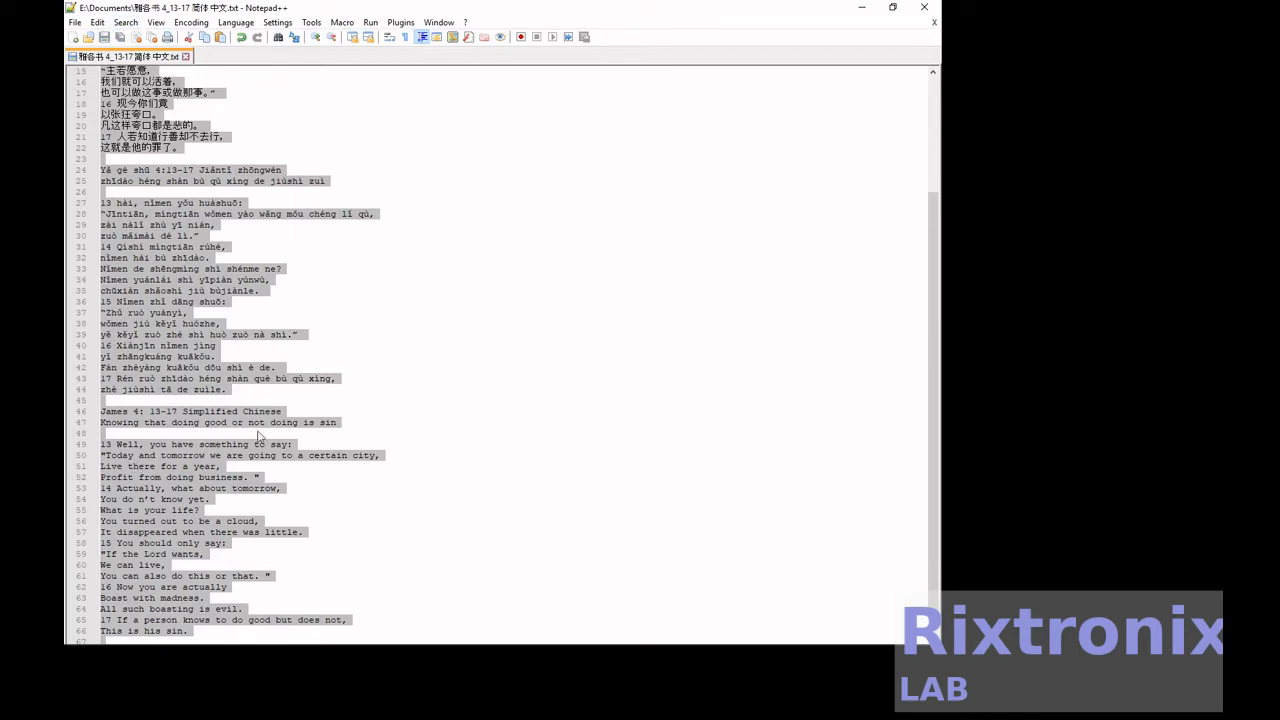
- Switch to the empty OpenOffice Writer document and paste the Chinese, pinyin and English text into its body
{"action": "left_click", "coordinate": [859, 8]}
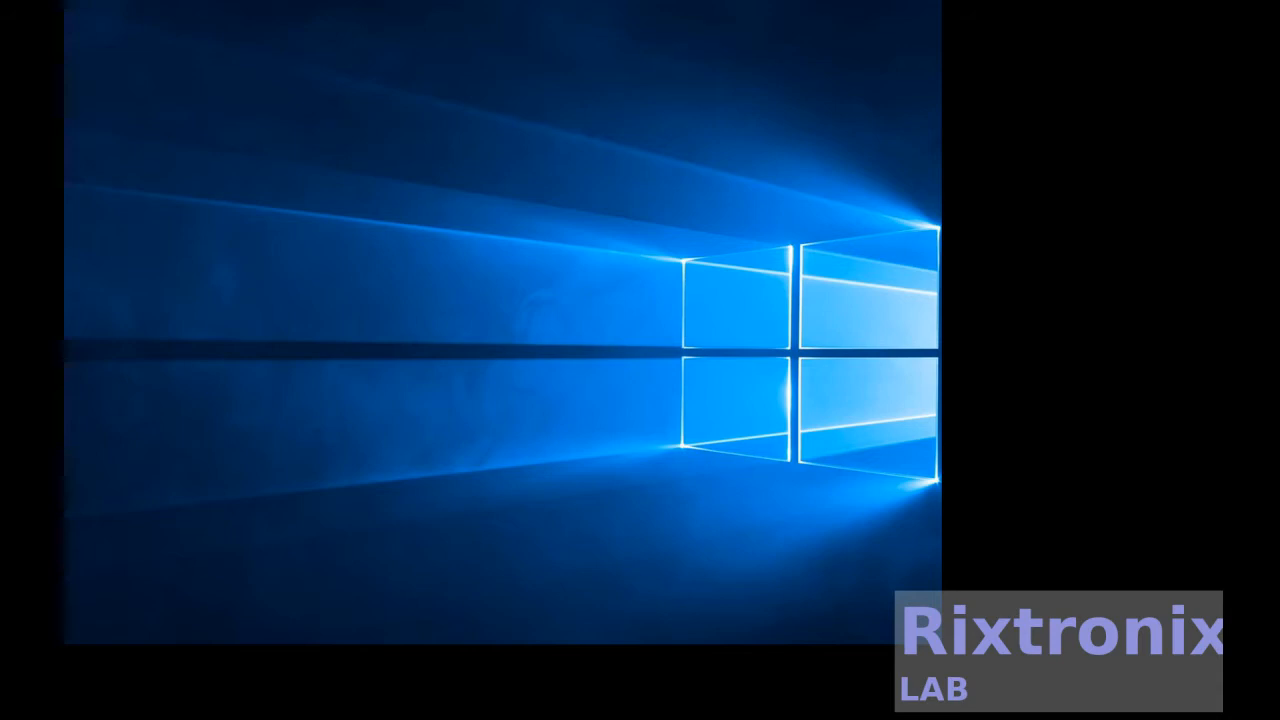
{"action": "left_click_drag", "start_coordinate": [938, 240], "coordinate": [765, 140]}
{"action": "double_click", "coordinate": [765, 140]}
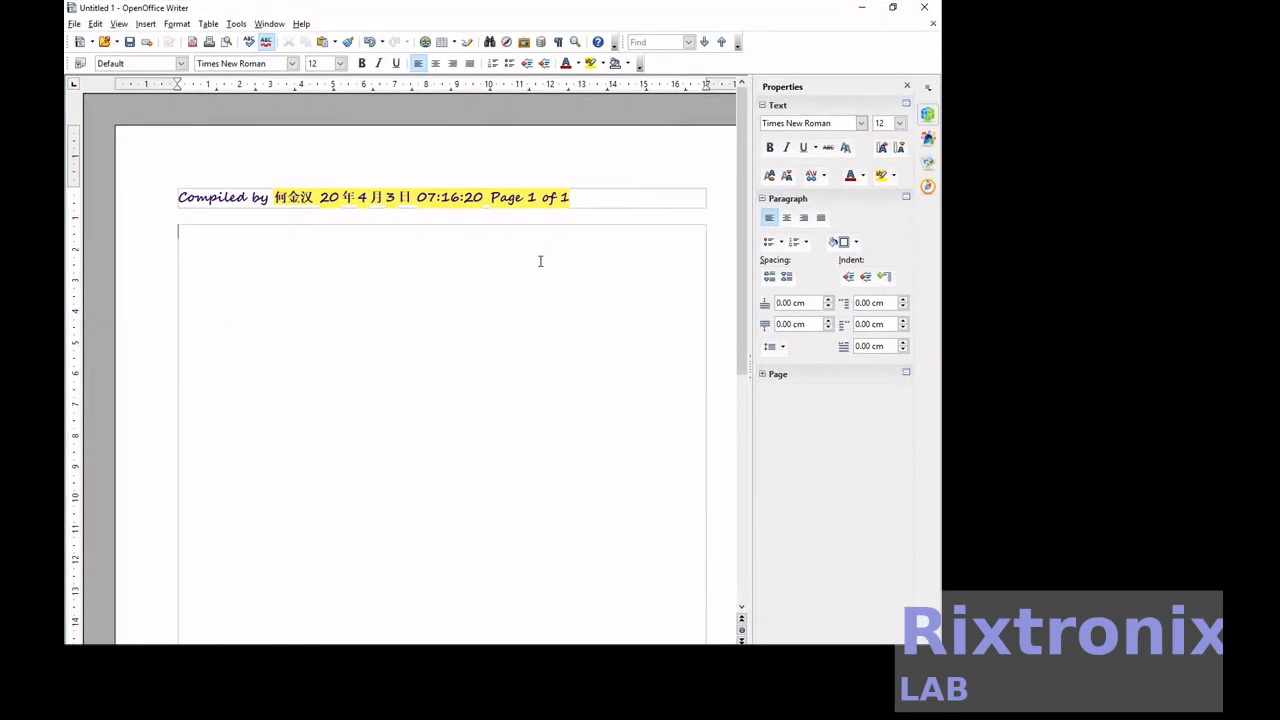
{"action": "key", "text": "ctrl+v"}
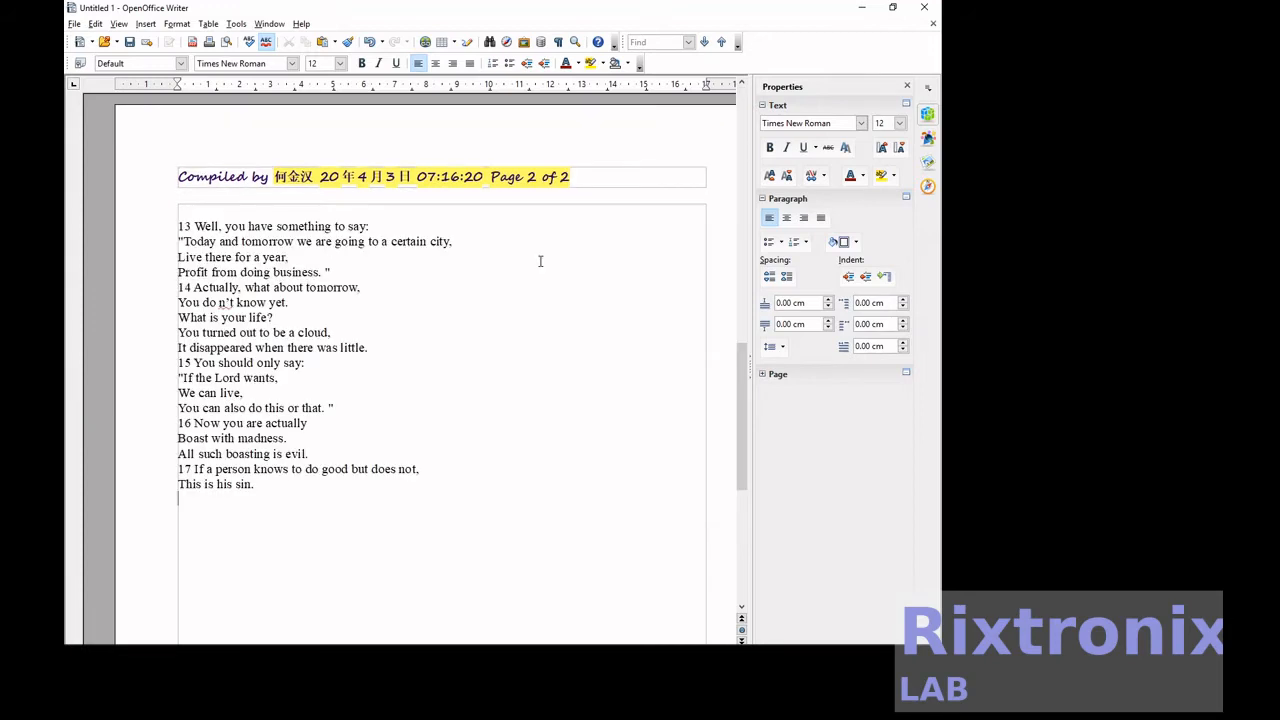
- Insert two blank lines above the English heading "James 4: 13-17 Simplified Chinese" to move it onto page 2
{"action": "scroll", "coordinate": [540, 261], "scroll_direction": "down", "scroll_amount": 10}
{"action": "scroll", "coordinate": [540, 261], "scroll_direction": "up", "scroll_amount": 4}
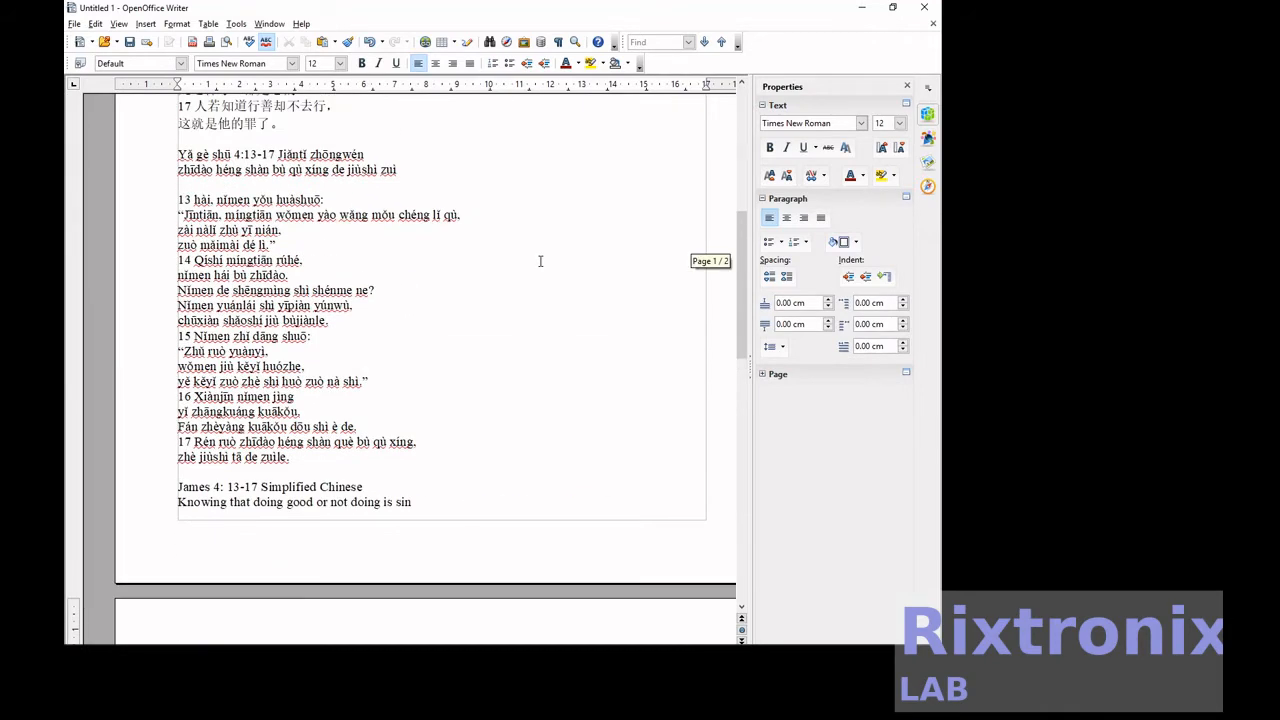
{"action": "left_click", "coordinate": [309, 473]}
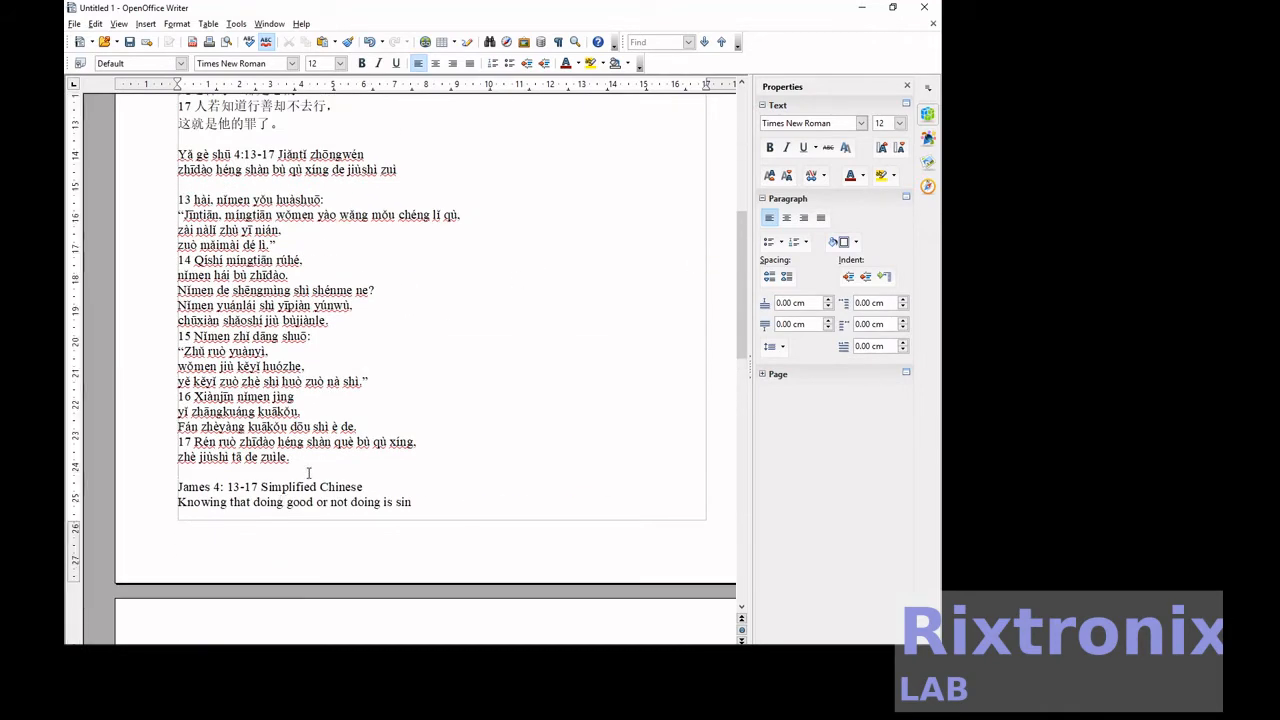
{"action": "key", "text": "Return"}
{"action": "key", "text": "Return"}
- Copy the heading "James 4: 13-17 Simplified Chinese" into a new second line of the page header
{"action": "scroll", "coordinate": [309, 473], "scroll_direction": "down", "scroll_amount": 5}
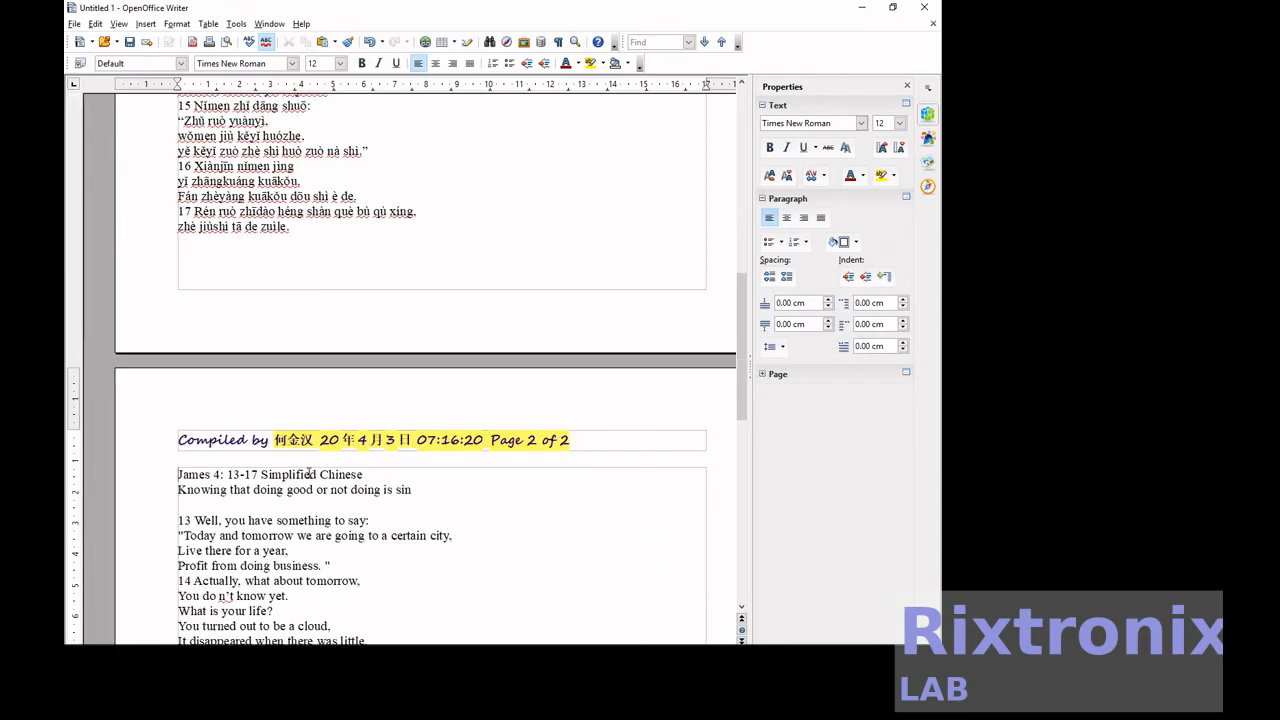
{"action": "triple_click", "coordinate": [309, 473]}
{"action": "key", "text": "ctrl+c"}
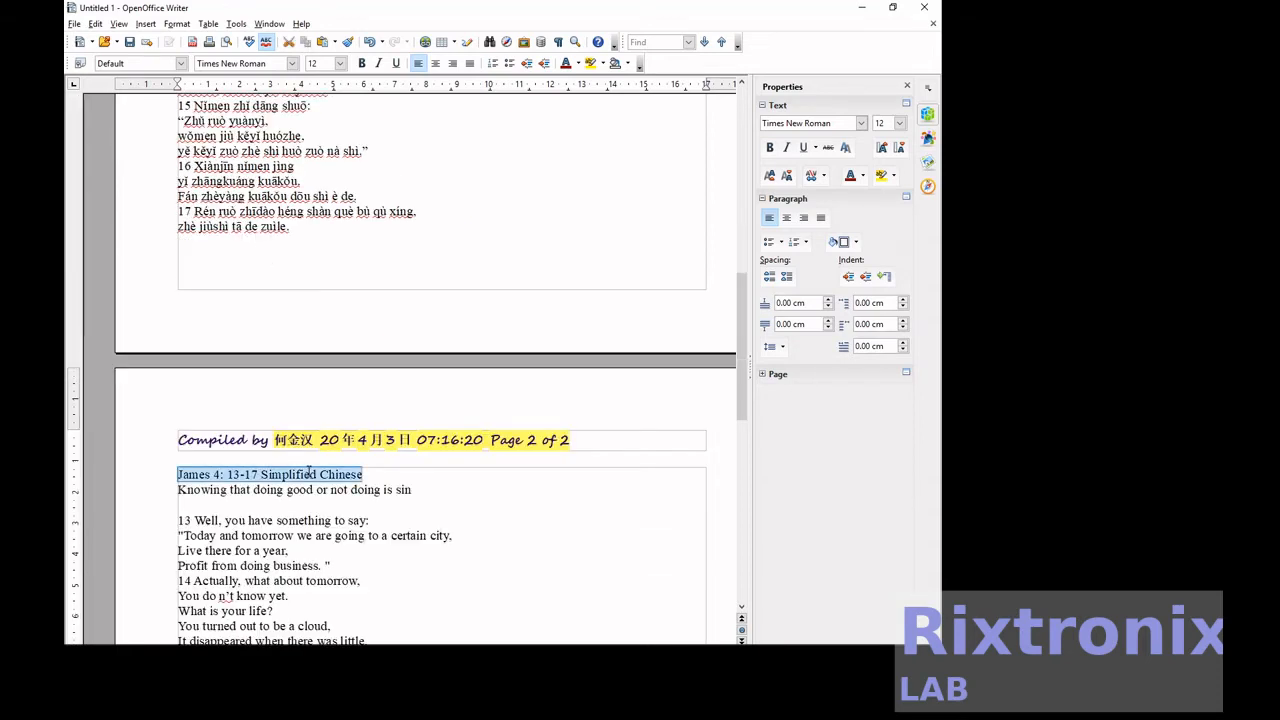
{"action": "scroll", "coordinate": [309, 473], "scroll_direction": "up", "scroll_amount": 20}
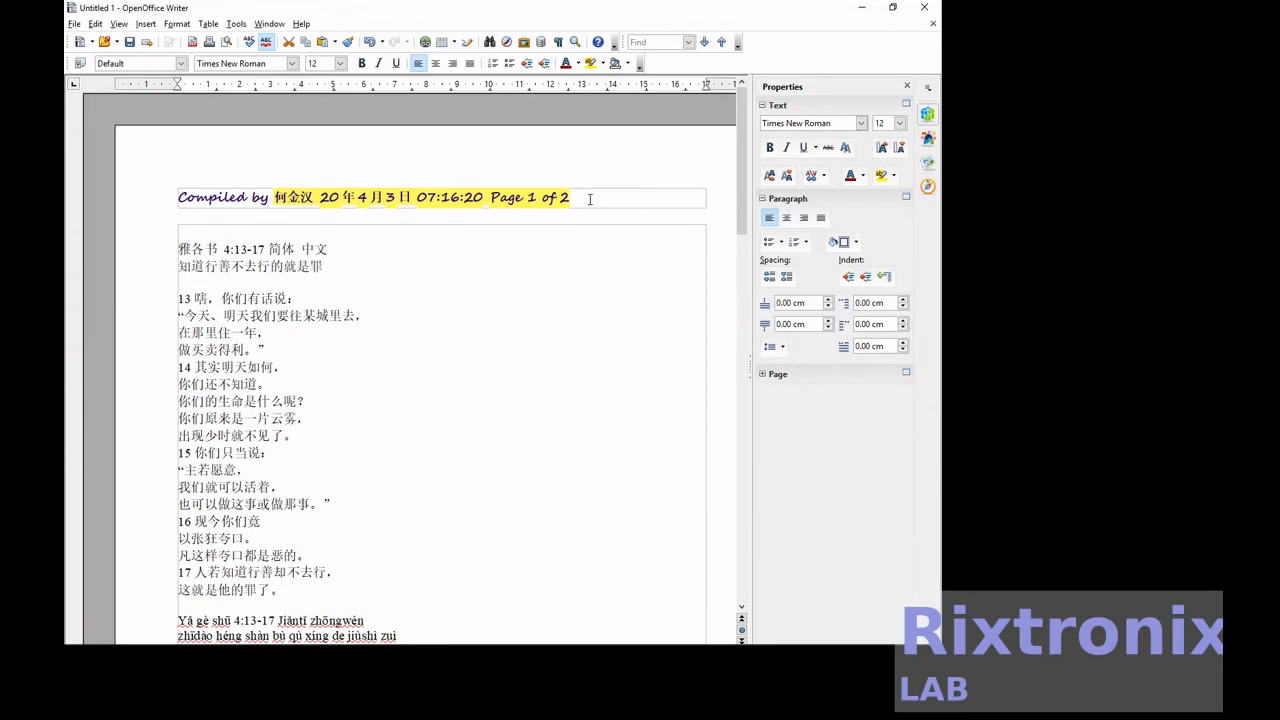
{"action": "key", "text": "Return"}
{"action": "key", "text": "ctrl+v"}
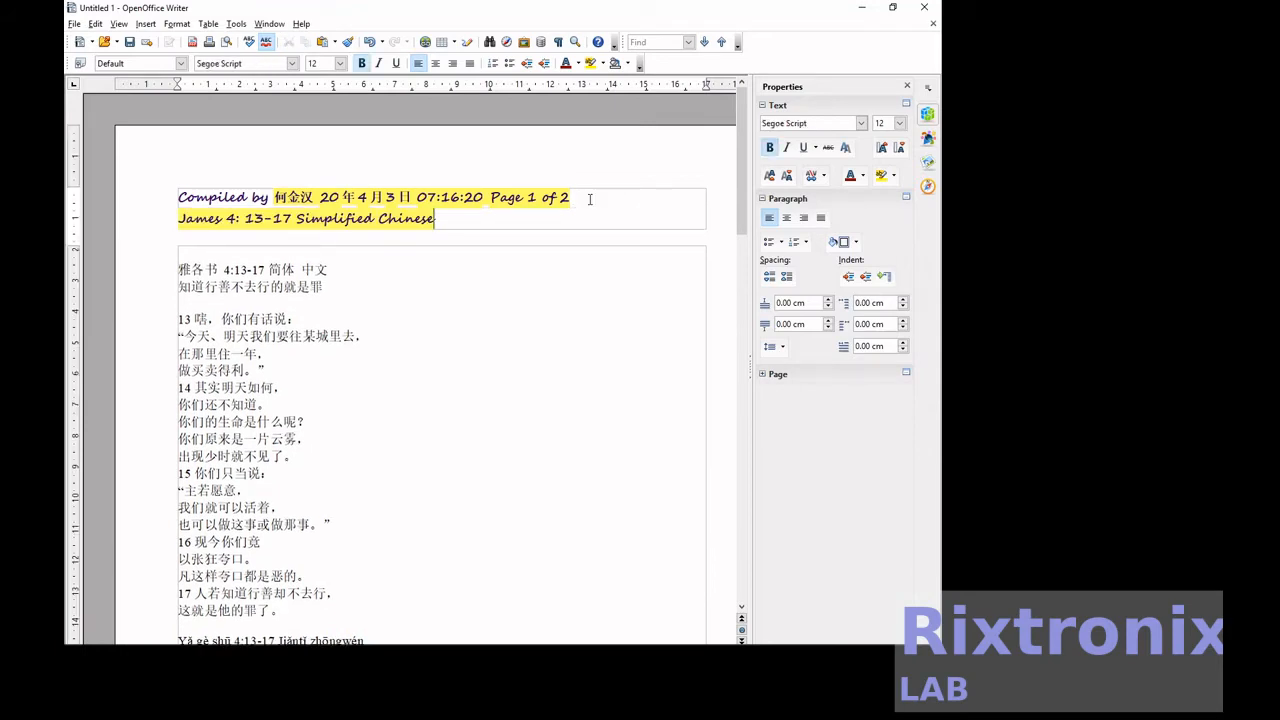
- Set the font size of the "James 4: 13-17 Simplified Chinese" line in the page header to 20
{"action": "key", "text": "shift+Home"}
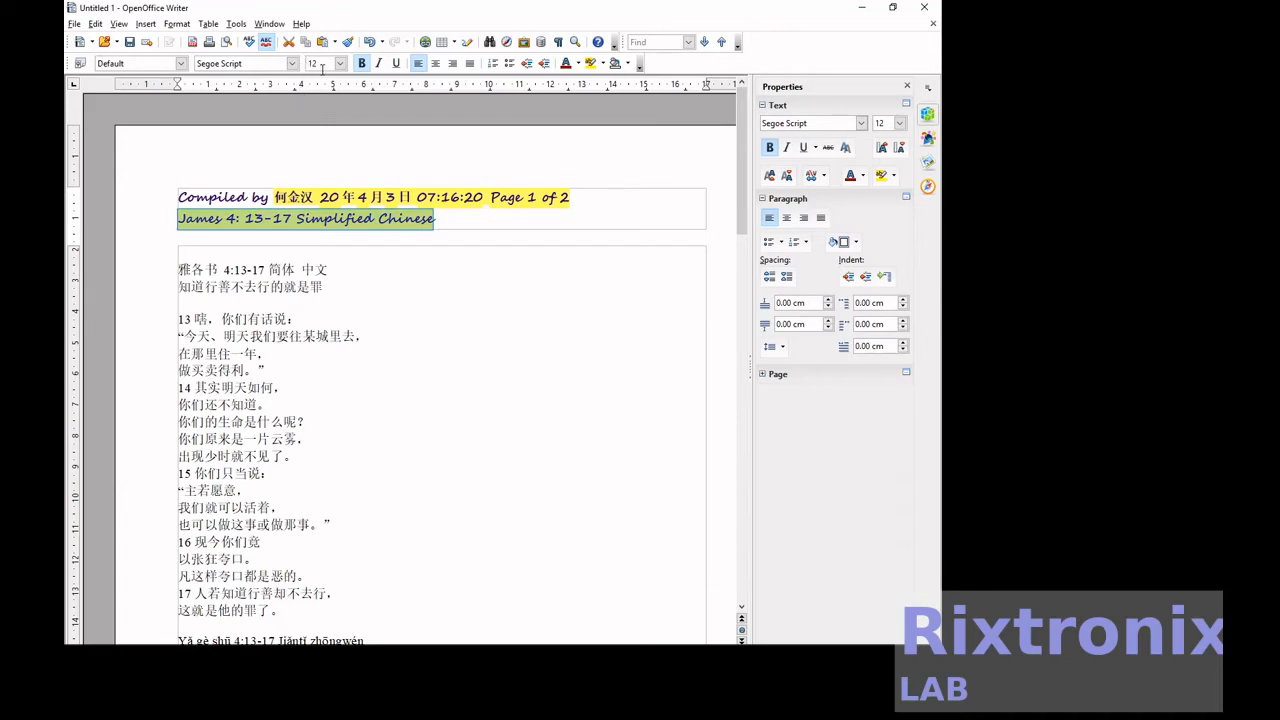
{"action": "left_click", "coordinate": [340, 63]}
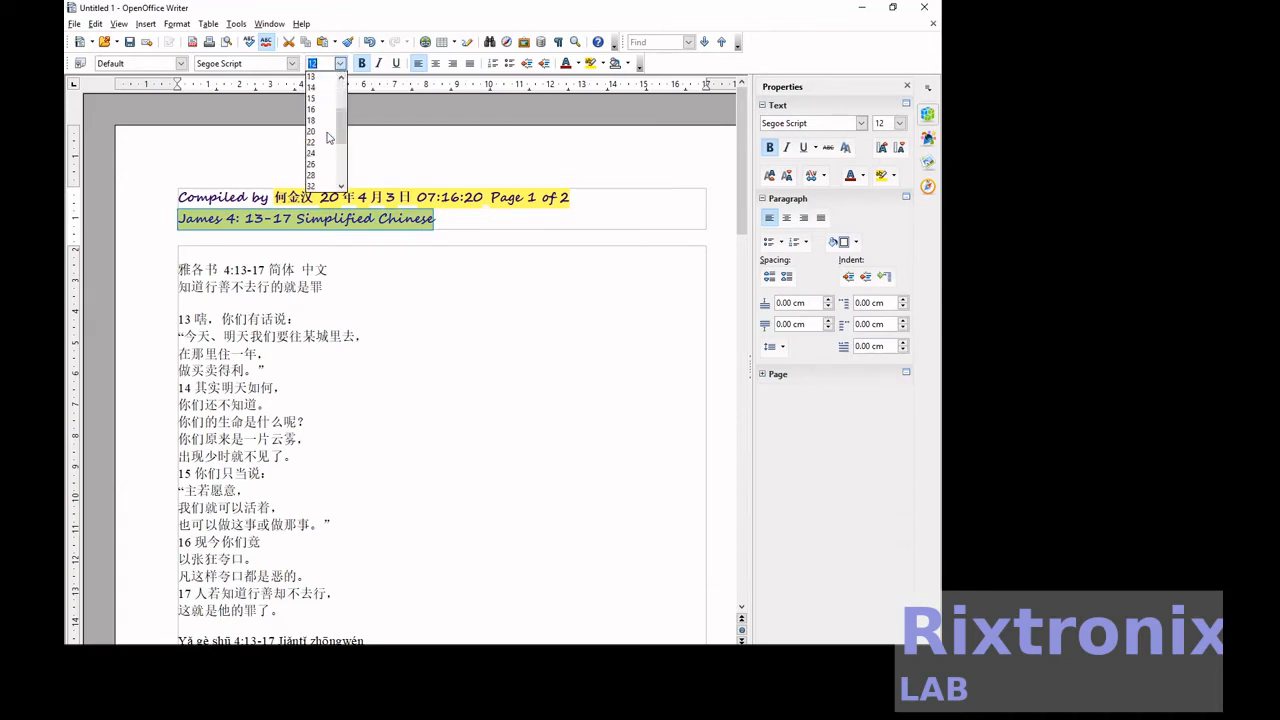
{"action": "left_click", "coordinate": [326, 131]}
- Remove the empty line at the start of the body and set all the body text to font size 22
{"action": "left_click", "coordinate": [254, 284]}
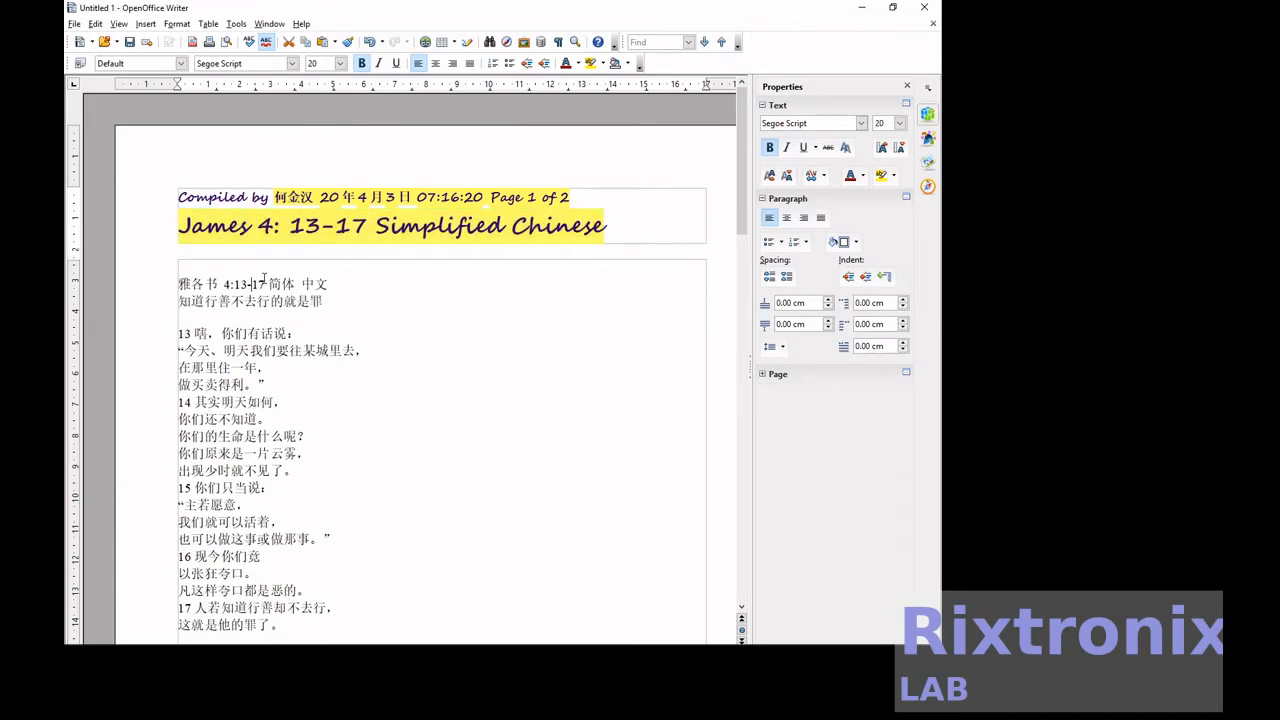
{"action": "key", "text": "Delete"}
{"action": "key", "text": "shift+Down"}
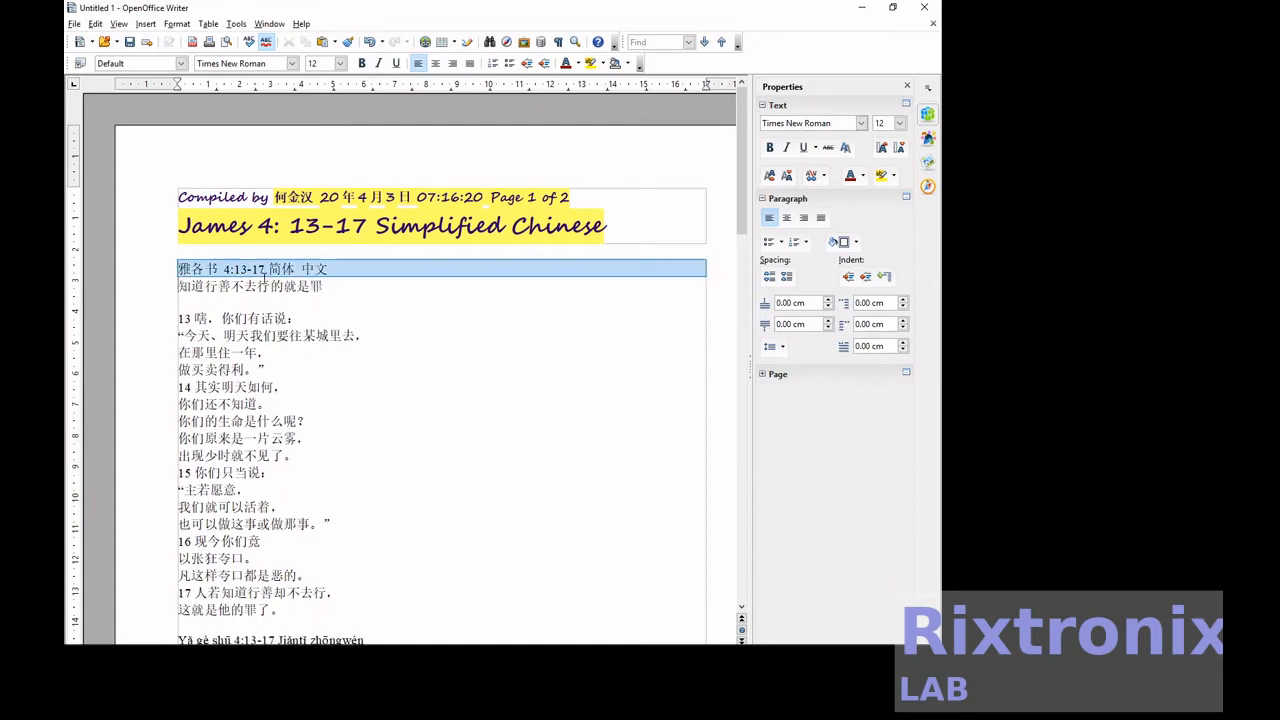
{"action": "key", "text": "shift+Down"}
{"action": "key", "text": "shift+Down"}
{"action": "key", "text": "shift+Down"}
{"action": "key", "text": "shift+Down"}
{"action": "key", "text": "shift+Down"}
{"action": "key", "text": "shift+Down"}
{"action": "key", "text": "shift+Down"}
{"action": "key", "text": "shift+Down"}
{"action": "key", "text": "shift+Down"}
{"action": "key", "text": "shift+Down"}
{"action": "key", "text": "shift+Down"}
{"action": "key", "text": "shift+Down"}
{"action": "key", "text": "shift+Down"}
{"action": "key", "text": "shift+Down"}
{"action": "key", "text": "shift+Down"}
{"action": "key", "text": "shift+Down"}
{"action": "key", "text": "shift+Down"}
{"action": "key", "text": "shift+Down"}
{"action": "key", "text": "shift+Down"}
{"action": "key", "text": "shift+Down"}
{"action": "key", "text": "shift+Down"}
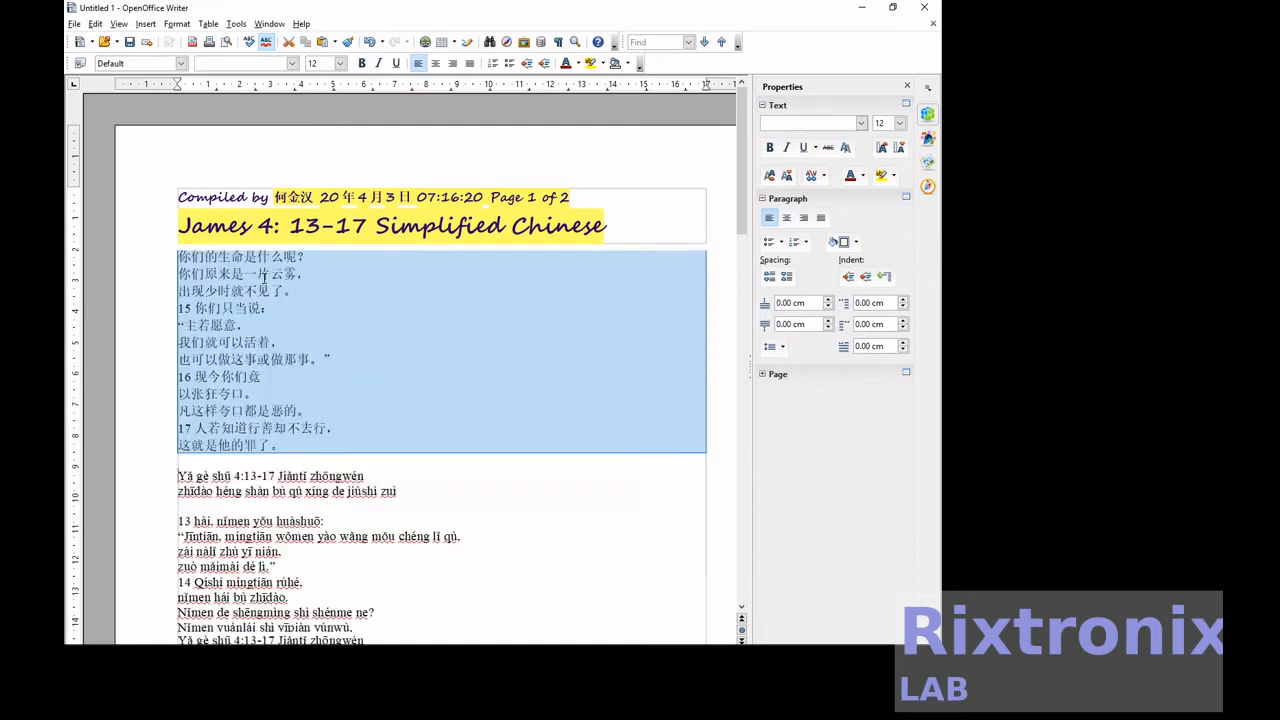
{"action": "key", "text": "shift+Down"}
{"action": "key", "text": "shift+Down"}
{"action": "key", "text": "shift+Down"}
{"action": "key", "text": "shift+Down"}
{"action": "key", "text": "shift+Down"}
{"action": "key", "text": "shift+Down"}
{"action": "key", "text": "shift+Down"}
{"action": "key", "text": "shift+Down"}
{"action": "key", "text": "shift+Down"}
{"action": "key", "text": "shift+Down"}
{"action": "key", "text": "shift+Down"}
{"action": "key", "text": "shift+Down"}
{"action": "key", "text": "shift+Down"}
{"action": "key", "text": "shift+Down"}
{"action": "key", "text": "shift+Down"}
{"action": "key", "text": "shift+Down"}
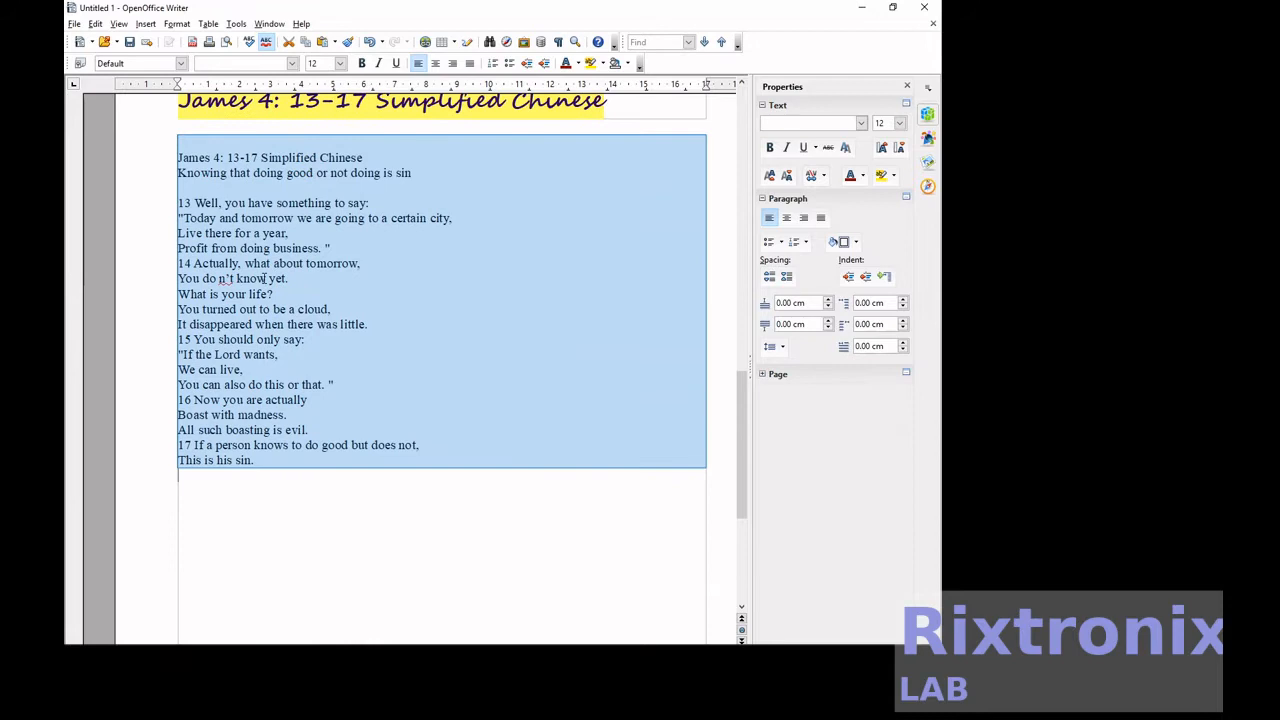
{"action": "left_click", "coordinate": [340, 63]}
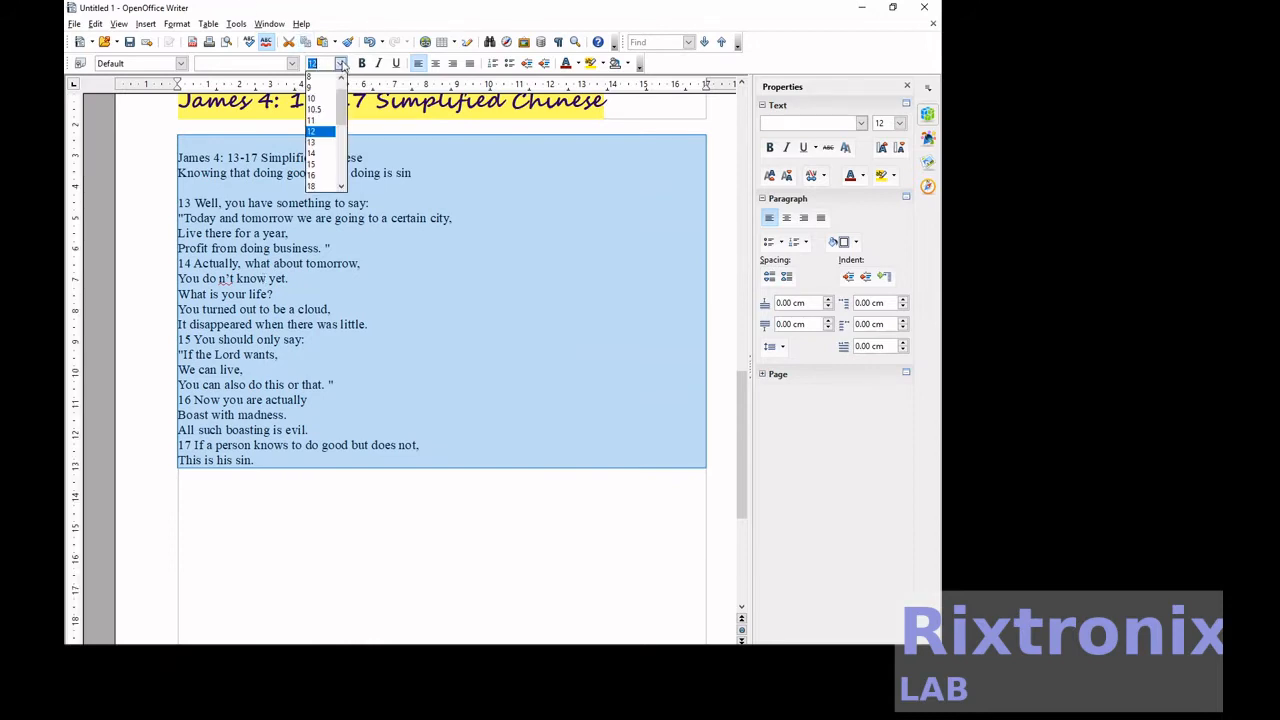
{"action": "scroll", "coordinate": [333, 147], "scroll_direction": "down", "scroll_amount": 1}
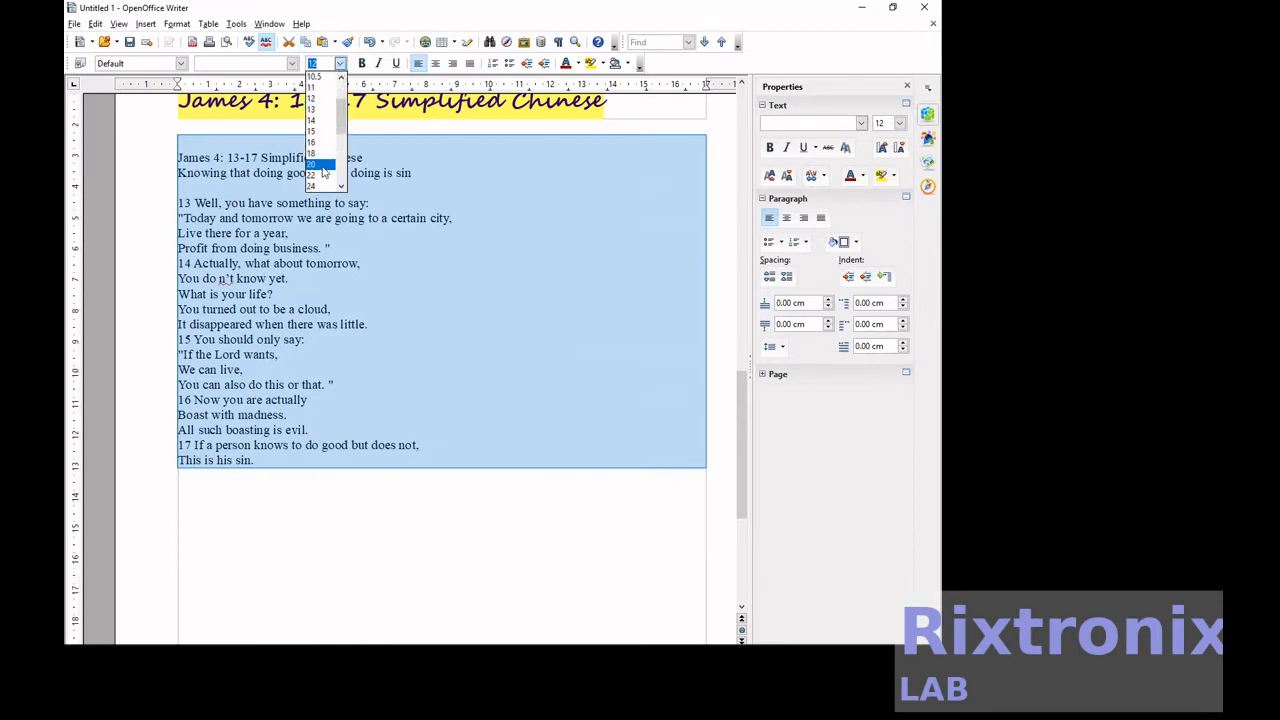
{"action": "left_click", "coordinate": [321, 175]}
{"action": "scroll", "coordinate": [321, 172], "scroll_direction": "up", "scroll_amount": 10}
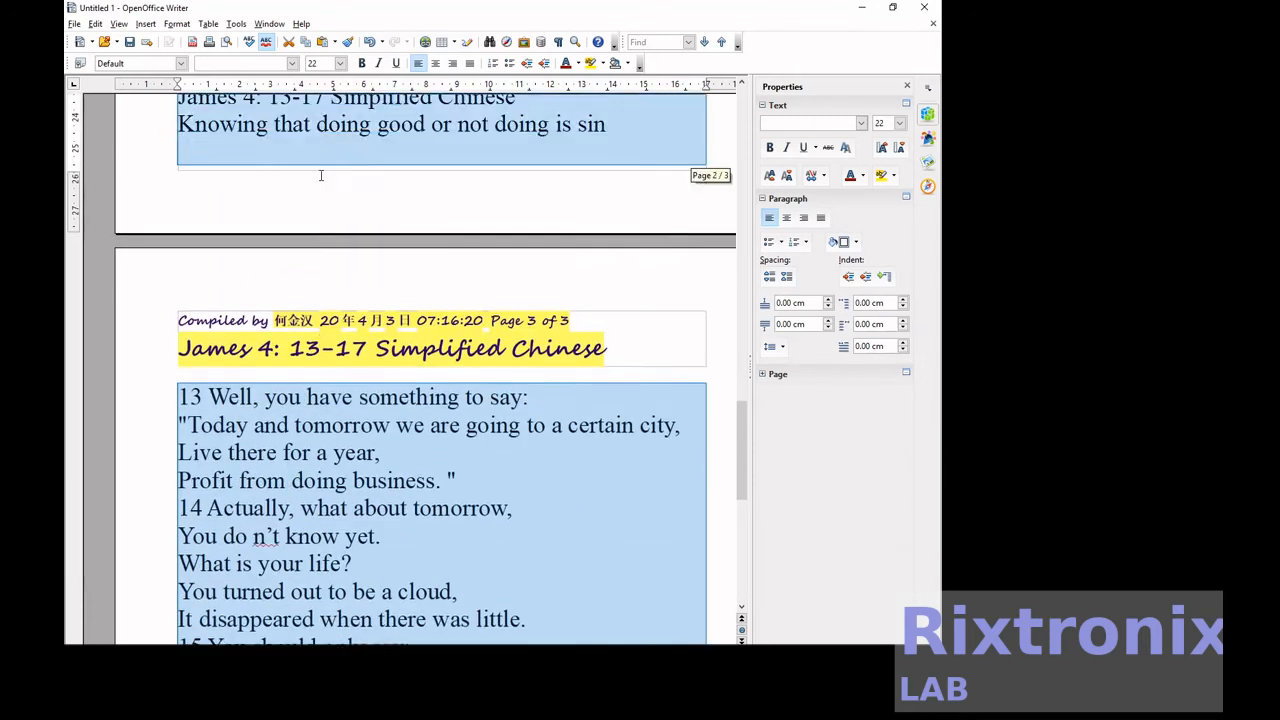
- Make the whole Chinese section at the start of the document bold with a red font colour
{"action": "scroll", "coordinate": [321, 172], "scroll_direction": "up", "scroll_amount": 12}
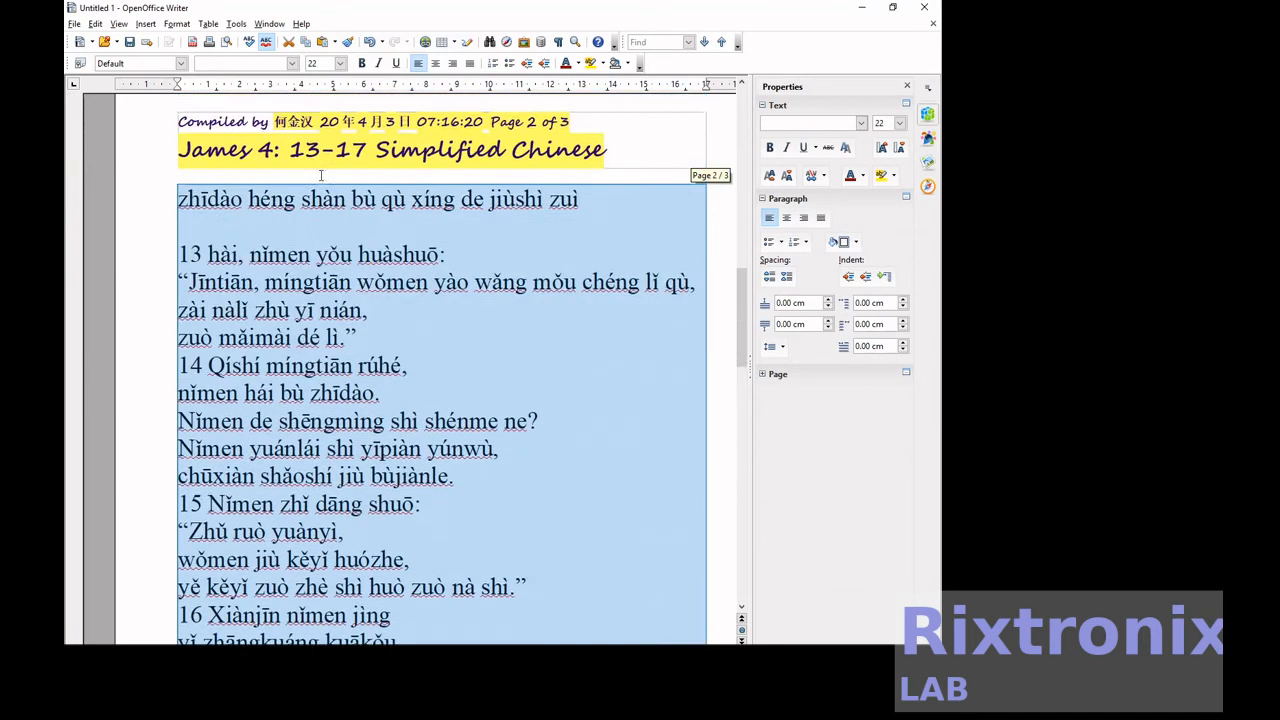
{"action": "scroll", "coordinate": [321, 175], "scroll_direction": "up", "scroll_amount": 8}
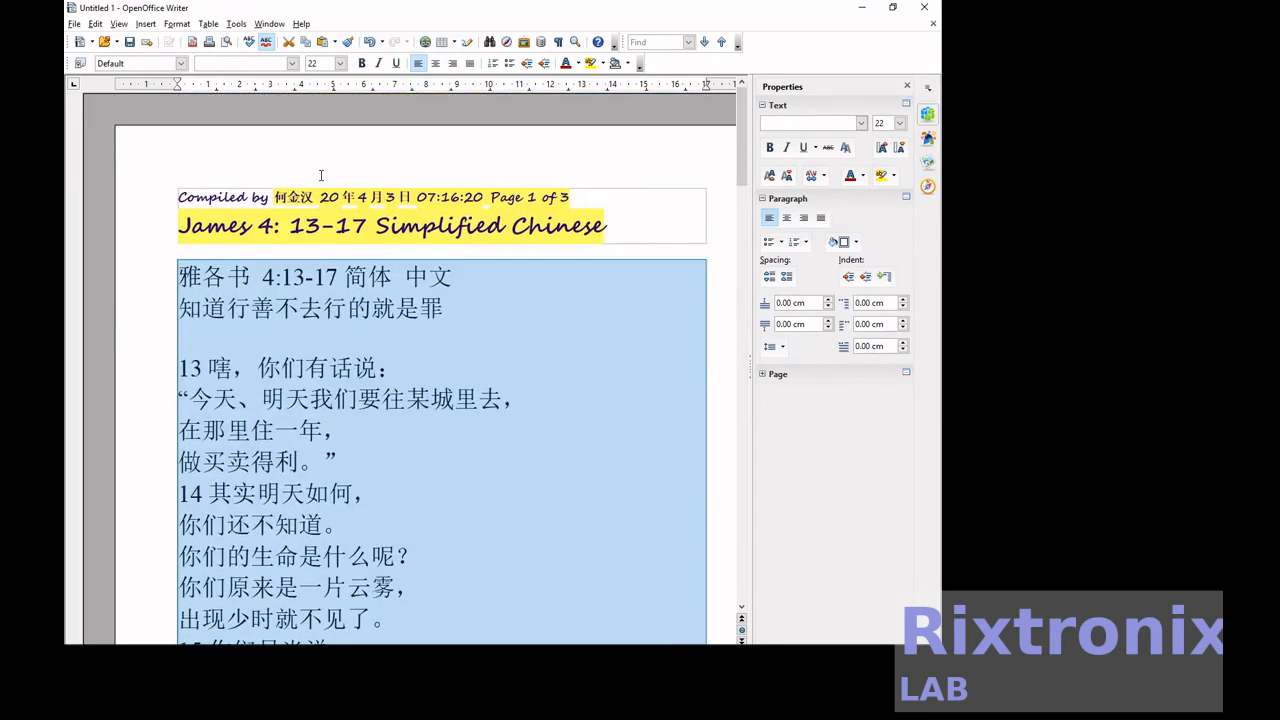
{"action": "left_click", "coordinate": [316, 272]}
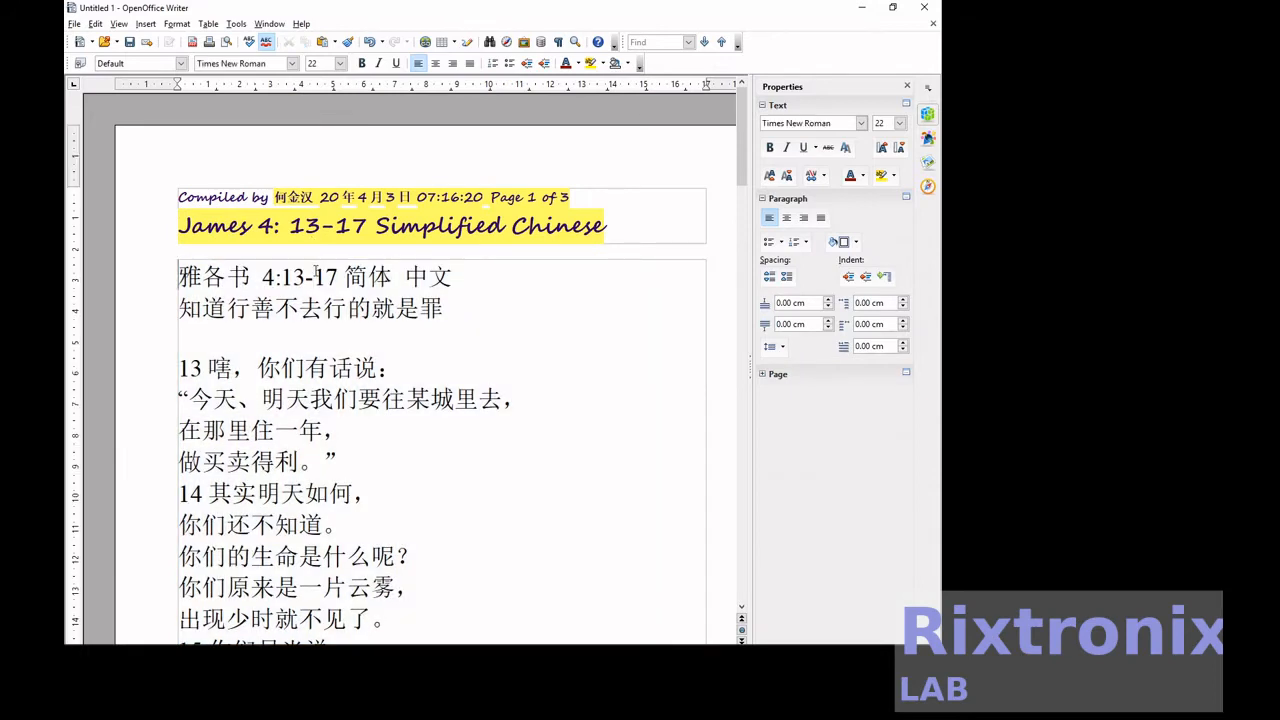
{"action": "key", "text": "shift+Down"}
{"action": "key", "text": "shift+Down"}
{"action": "key", "text": "shift+Down"}
{"action": "key", "text": "shift+Down"}
{"action": "key", "text": "shift+Down"}
{"action": "key", "text": "shift+Down"}
{"action": "key", "text": "shift+Down"}
{"action": "key", "text": "shift+Down"}
{"action": "key", "text": "shift+Down"}
{"action": "key", "text": "shift+Down"}
{"action": "key", "text": "shift+Down"}
{"action": "key", "text": "shift+Down"}
{"action": "key", "text": "shift+Down"}
{"action": "key", "text": "shift+Down"}
{"action": "key", "text": "shift+Down"}
{"action": "key", "text": "shift+Down"}
{"action": "key", "text": "shift+Down"}
{"action": "key", "text": "shift+Down"}
{"action": "key", "text": "shift+Down"}
{"action": "key", "text": "shift+Down"}
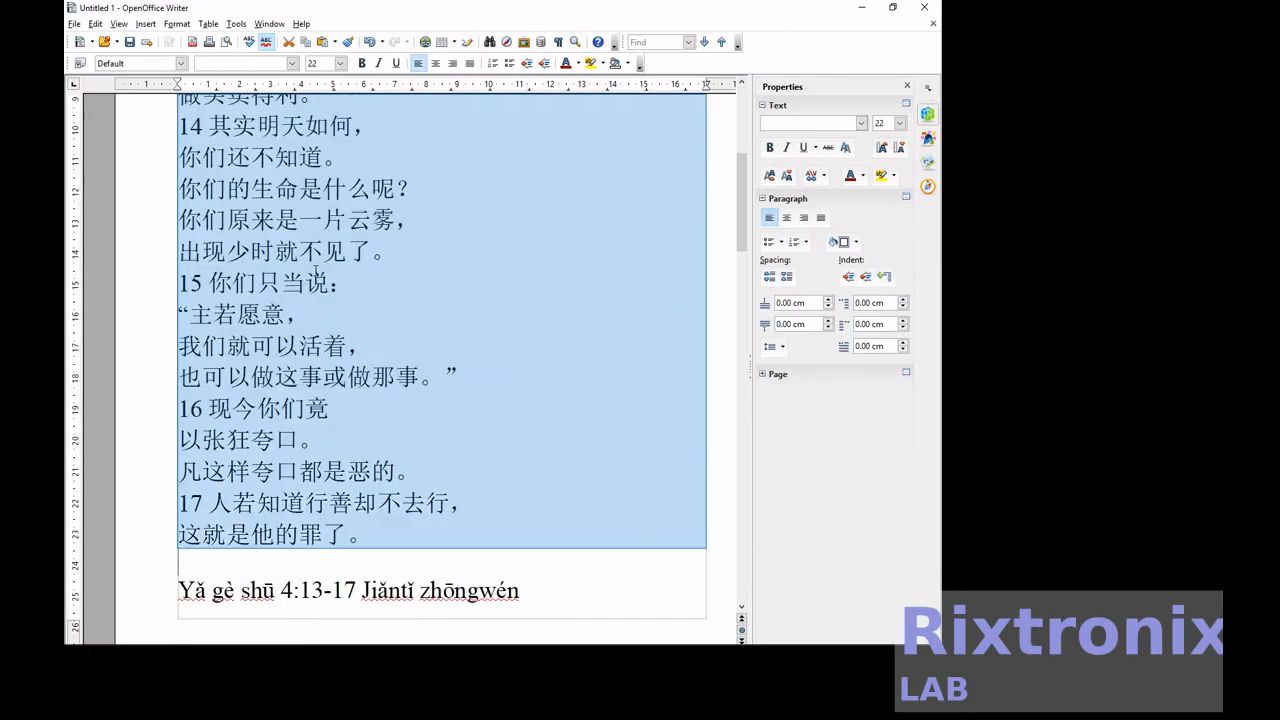
{"action": "key", "text": "shift+Up"}
{"action": "key", "text": "shift+Up"}
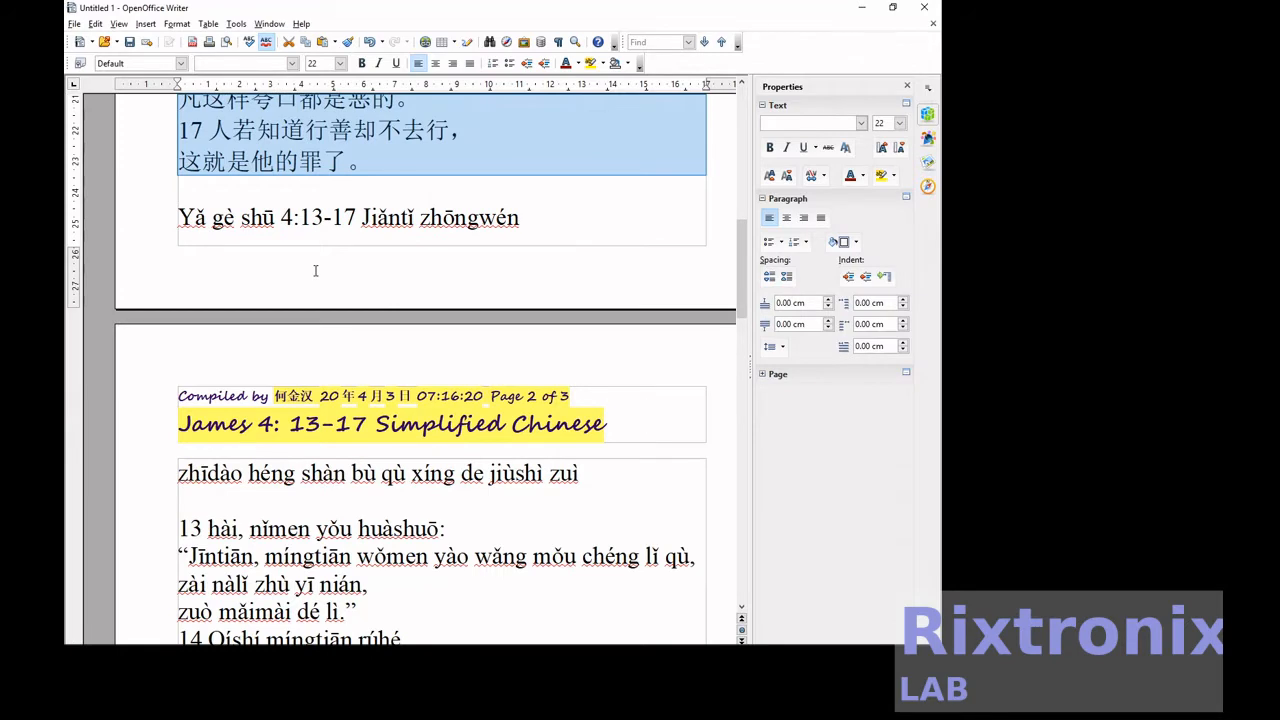
{"action": "left_click", "coordinate": [362, 63]}
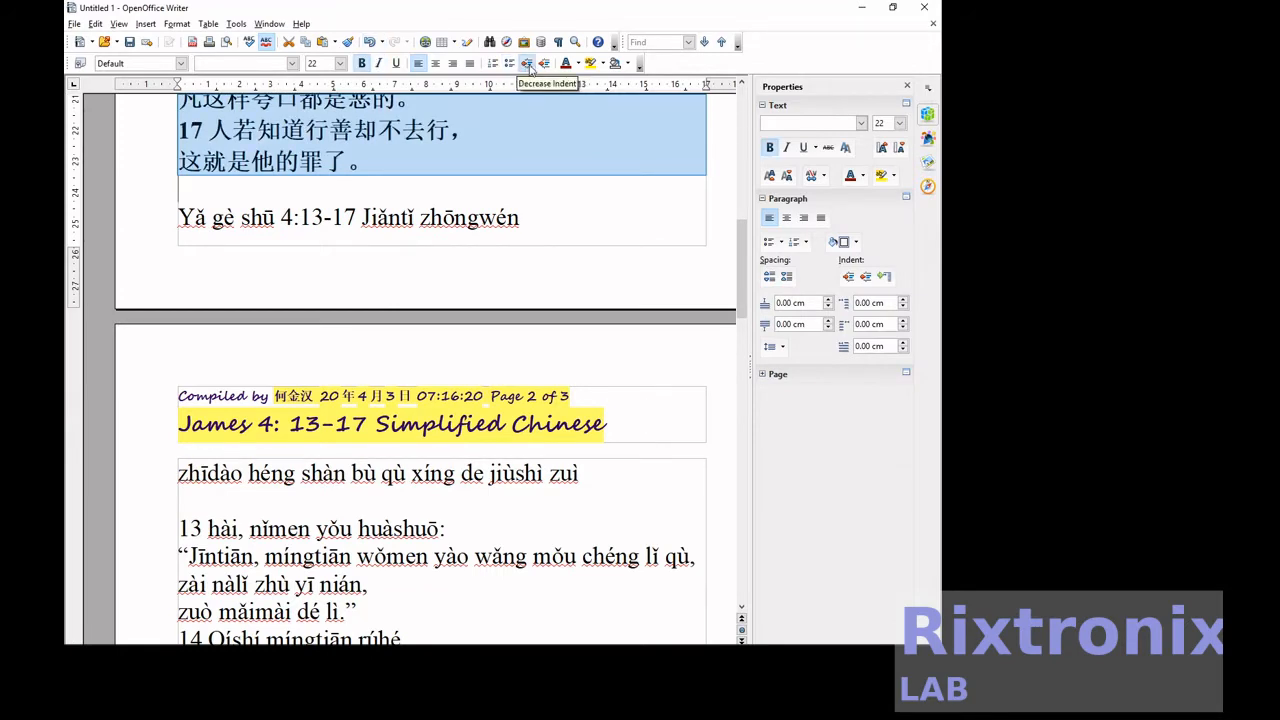
{"action": "left_click", "coordinate": [579, 66]}
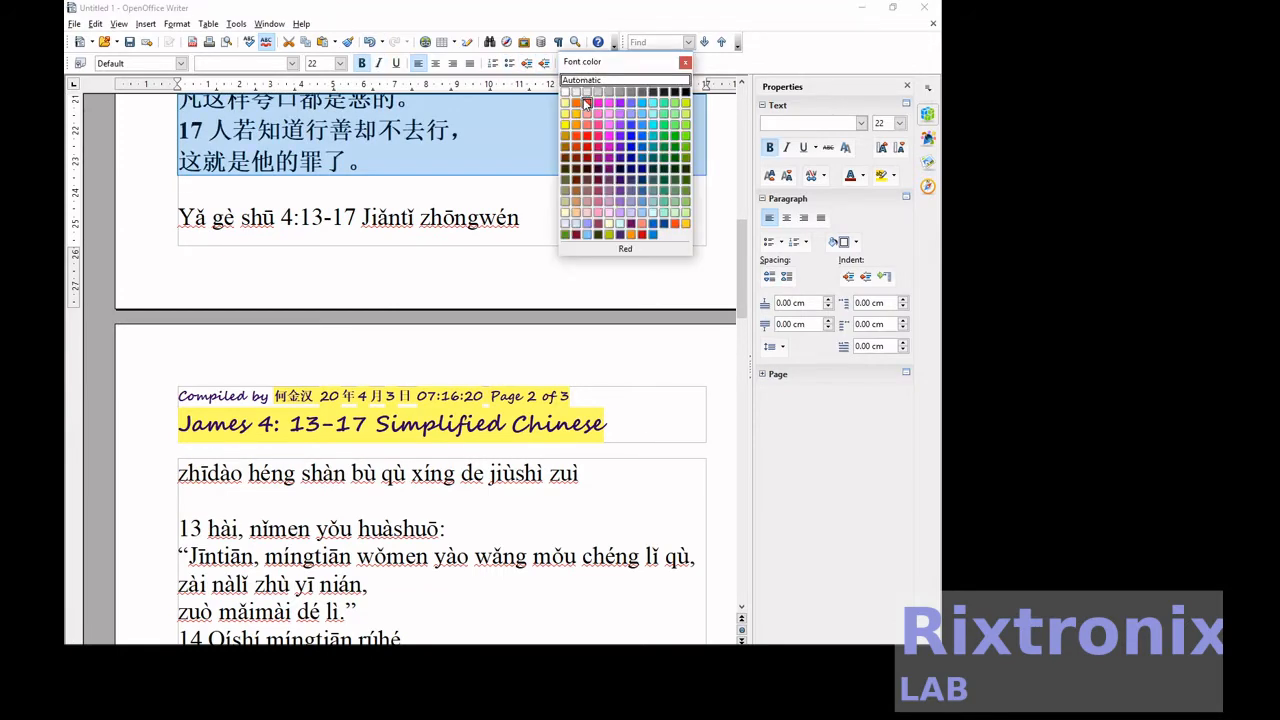
{"action": "left_click", "coordinate": [586, 104]}
- Move the pinyin heading onto page 2 with a blank line and make the whole pinyin section bold and blue
{"action": "left_click", "coordinate": [299, 216]}
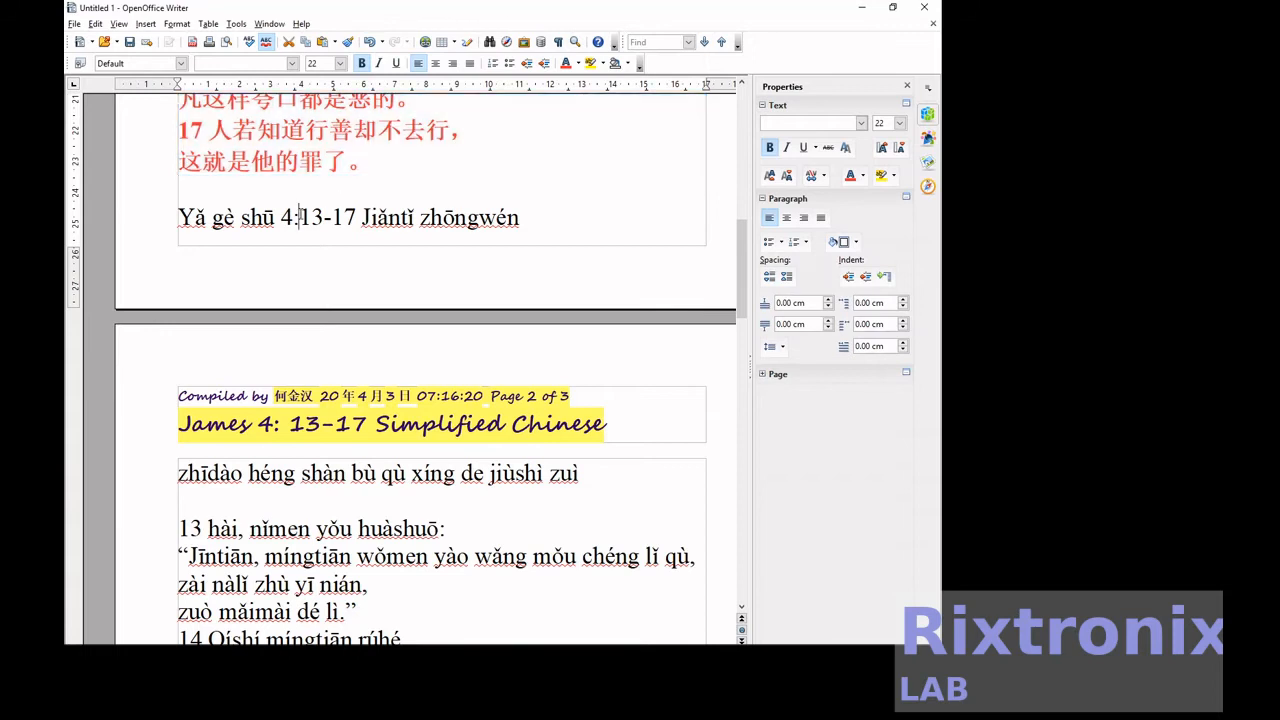
{"action": "key", "text": "Return"}
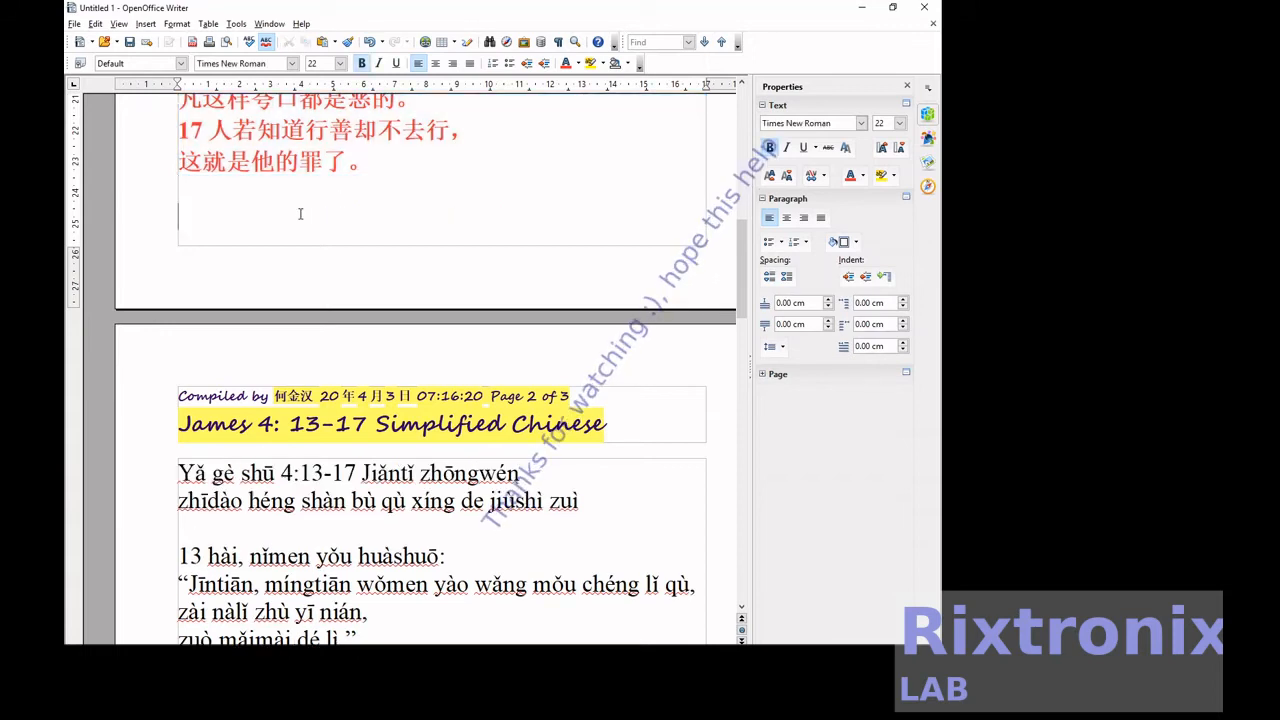
{"action": "key", "text": "shift+Down"}
{"action": "key", "text": "shift+Down"}
{"action": "key", "text": "shift+Down"}
{"action": "key", "text": "shift+Down"}
{"action": "key", "text": "shift+Down"}
{"action": "key", "text": "shift+Down"}
{"action": "key", "text": "shift+Down"}
{"action": "key", "text": "shift+Down"}
{"action": "key", "text": "shift+Down"}
{"action": "key", "text": "shift+Down"}
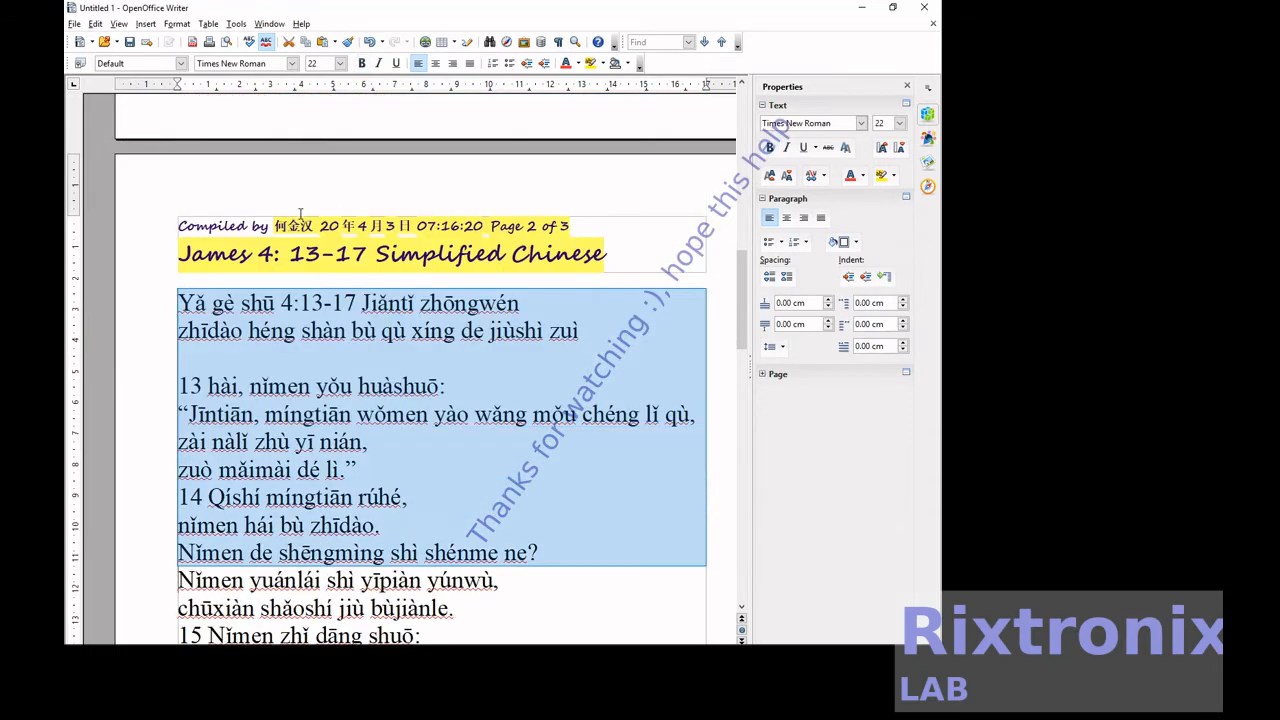
{"action": "key", "text": "shift+Down"}
{"action": "key", "text": "shift+Down"}
{"action": "key", "text": "shift+Down"}
{"action": "key", "text": "shift+Down"}
{"action": "key", "text": "shift+Down"}
{"action": "key", "text": "shift+Down"}
{"action": "key", "text": "shift+Down"}
{"action": "key", "text": "shift+Down"}
{"action": "key", "text": "shift+Down"}
{"action": "key", "text": "shift+Down"}
{"action": "key", "text": "shift+Down"}
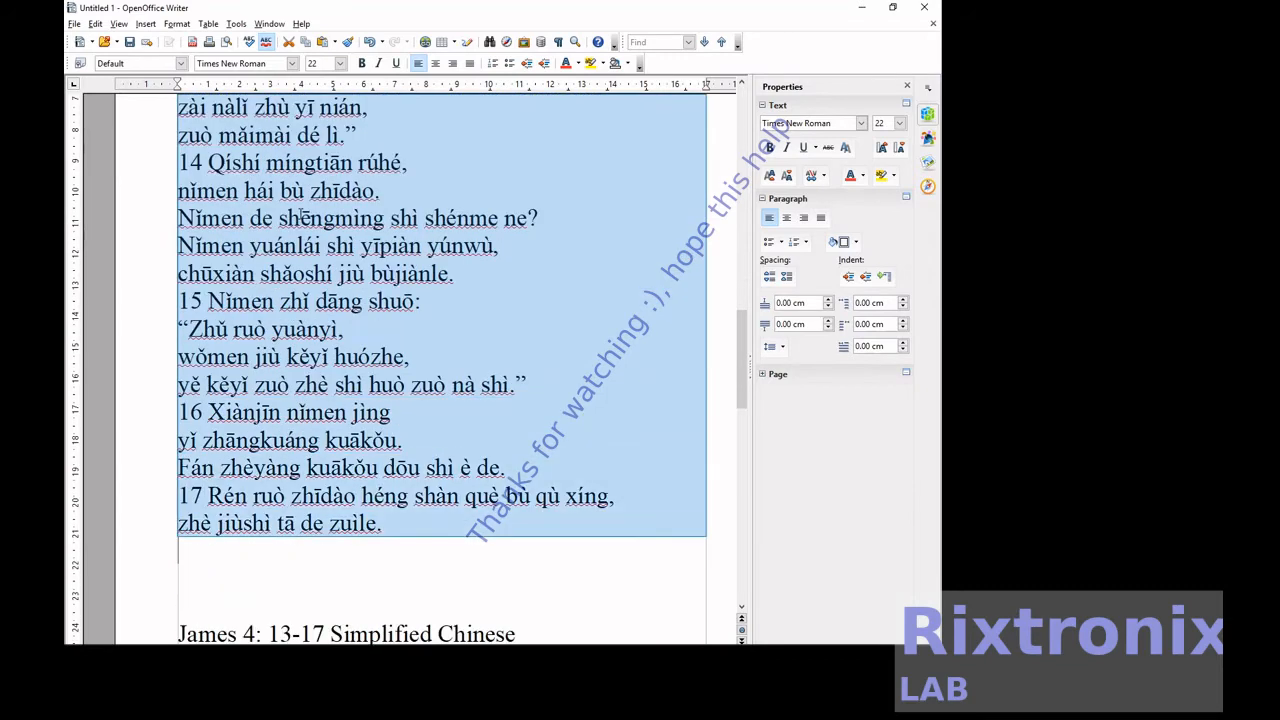
{"action": "left_click", "coordinate": [361, 63]}
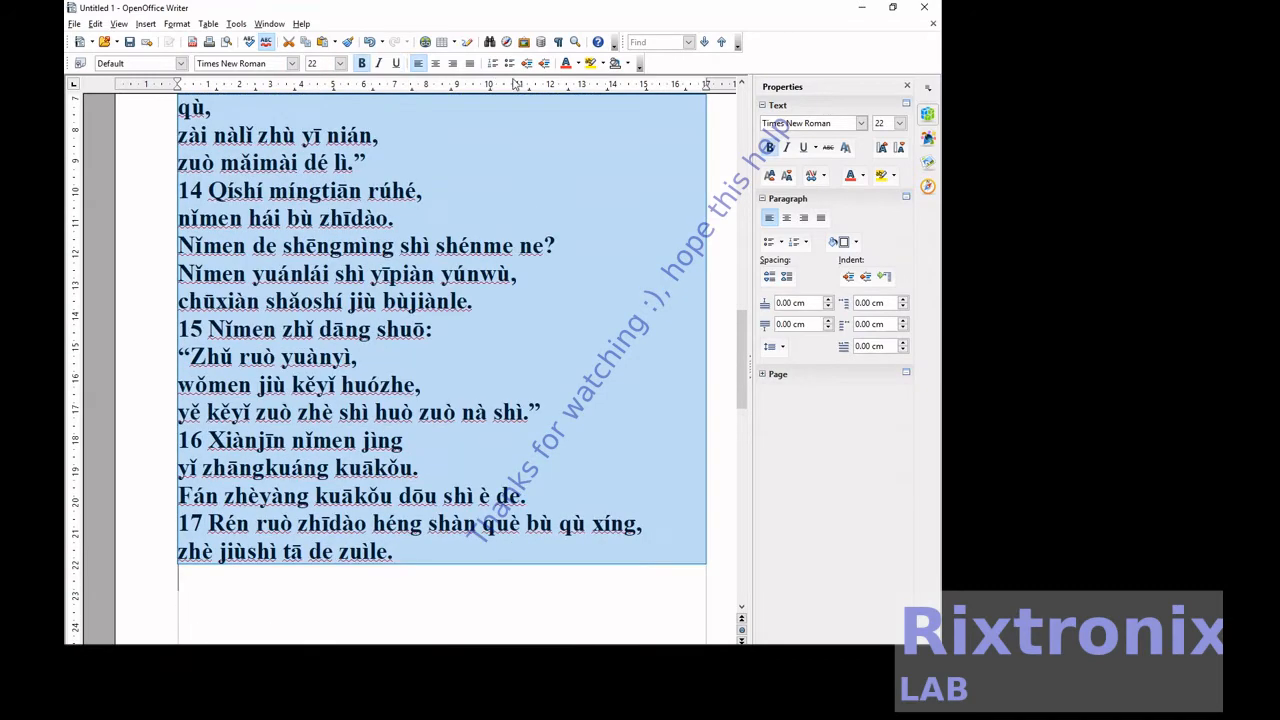
{"action": "left_click", "coordinate": [578, 64]}
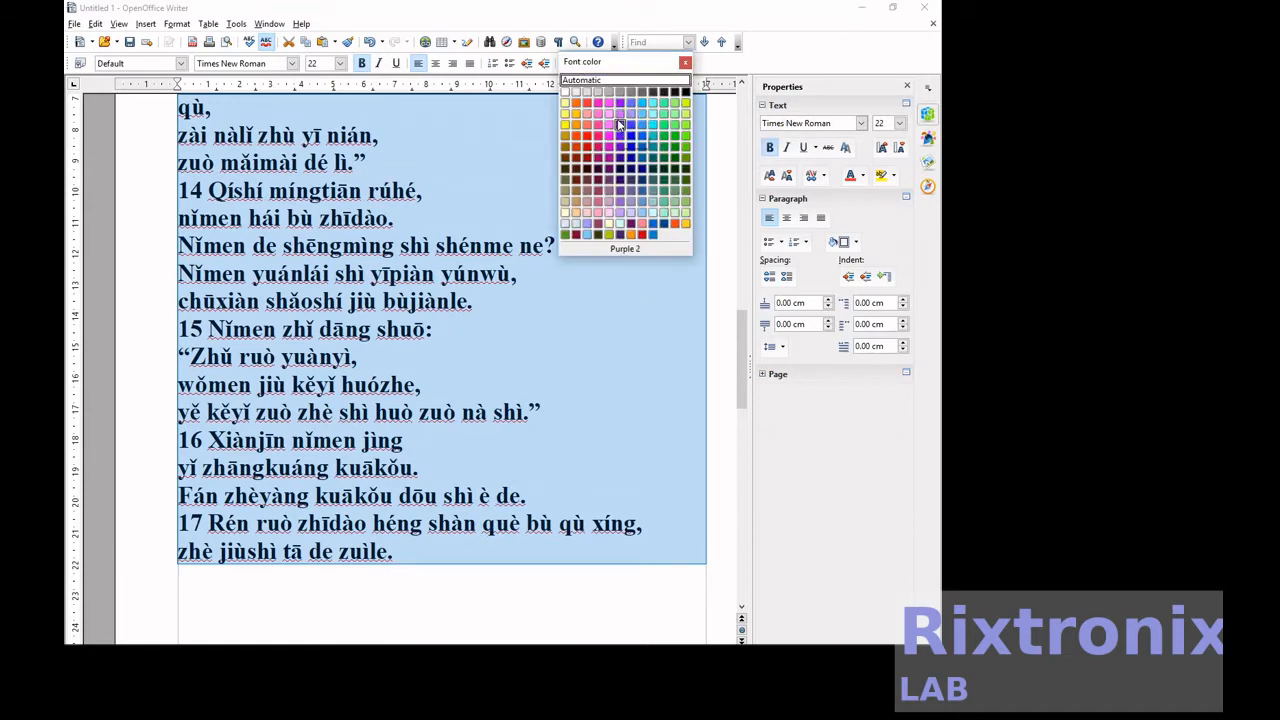
{"action": "left_click", "coordinate": [627, 120]}
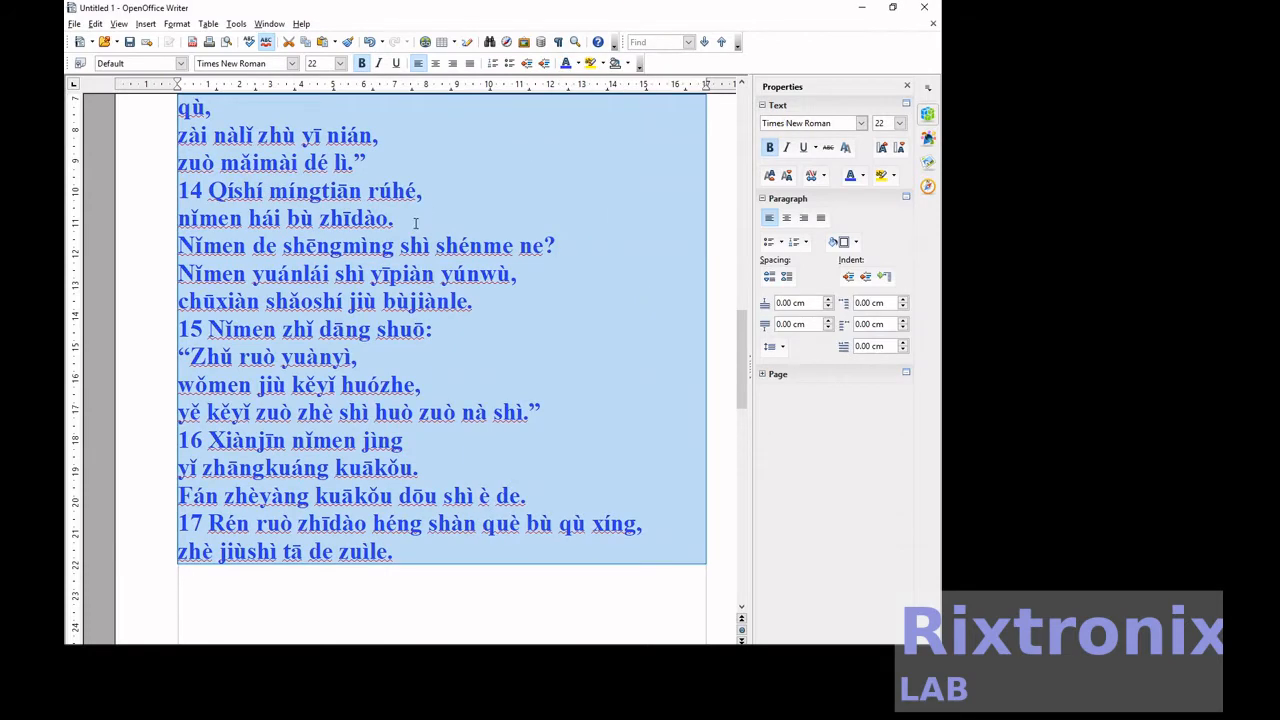
- Add a blank line after the end of the pinyin section, ahead of the English section
{"action": "scroll", "coordinate": [416, 222], "scroll_direction": "down", "scroll_amount": 3}
{"action": "left_click", "coordinate": [240, 495]}
{"action": "key", "text": "Return"}
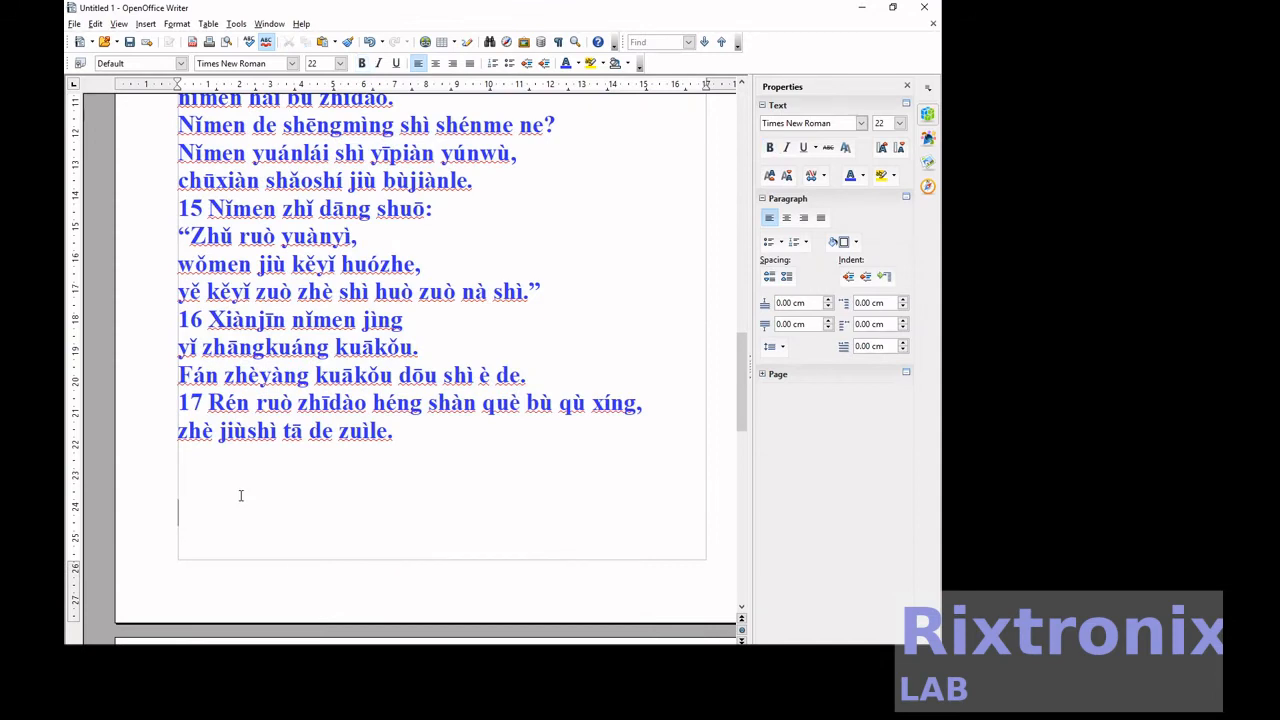
- Make the whole English section on page 3 bold and apply a different font colour to it
{"action": "key", "text": "Down"}
{"action": "key", "text": "Down"}
{"action": "key", "text": "shift+Down"}
{"action": "key", "text": "shift+Down"}
{"action": "key", "text": "shift+Down"}
{"action": "key", "text": "shift+Down"}
{"action": "key", "text": "shift+Down"}
{"action": "key", "text": "shift+Down"}
{"action": "key", "text": "shift+Down"}
{"action": "key", "text": "shift+Down"}
{"action": "key", "text": "shift+Down"}
{"action": "key", "text": "shift+Down"}
{"action": "key", "text": "shift+Down"}
{"action": "key", "text": "shift+Down"}
{"action": "key", "text": "shift+Down"}
{"action": "key", "text": "shift+Down"}
{"action": "key", "text": "shift+Down"}
{"action": "key", "text": "shift+Down"}
{"action": "key", "text": "shift+Down"}
{"action": "key", "text": "shift+Down"}
{"action": "key", "text": "shift+Down"}
{"action": "key", "text": "shift+Down"}
{"action": "key", "text": "shift+Down"}
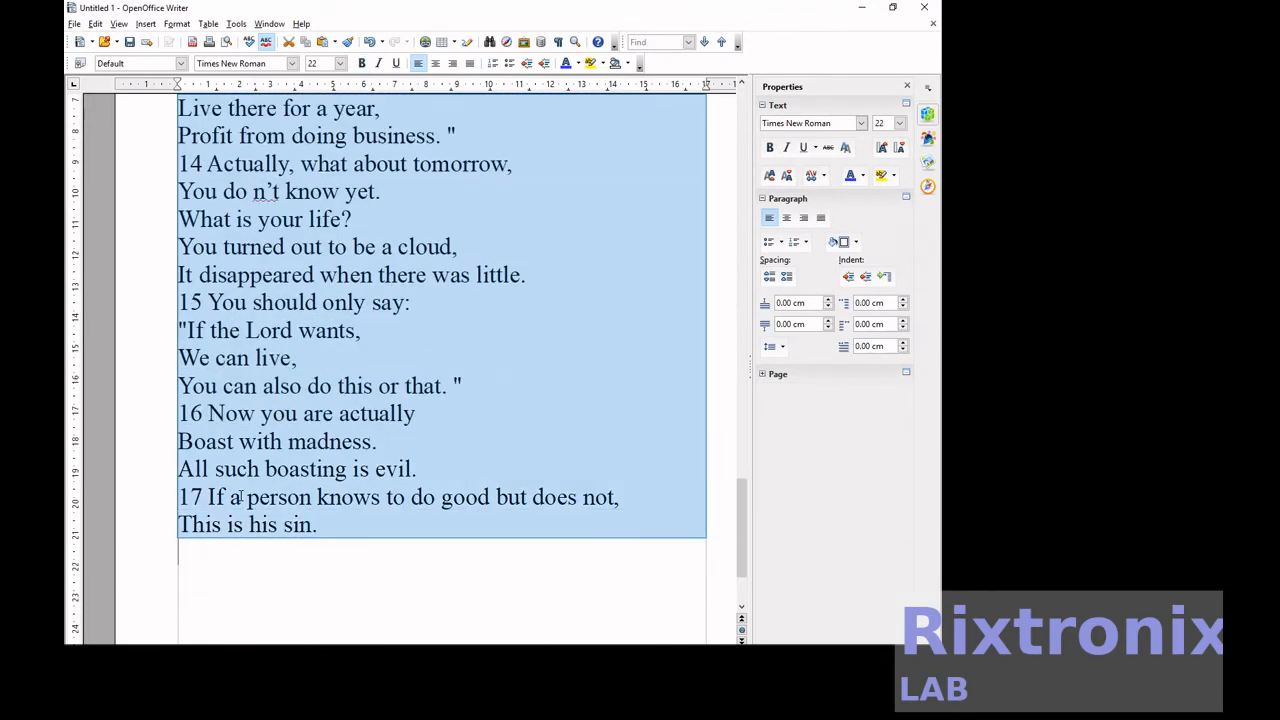
{"action": "left_click", "coordinate": [362, 63]}
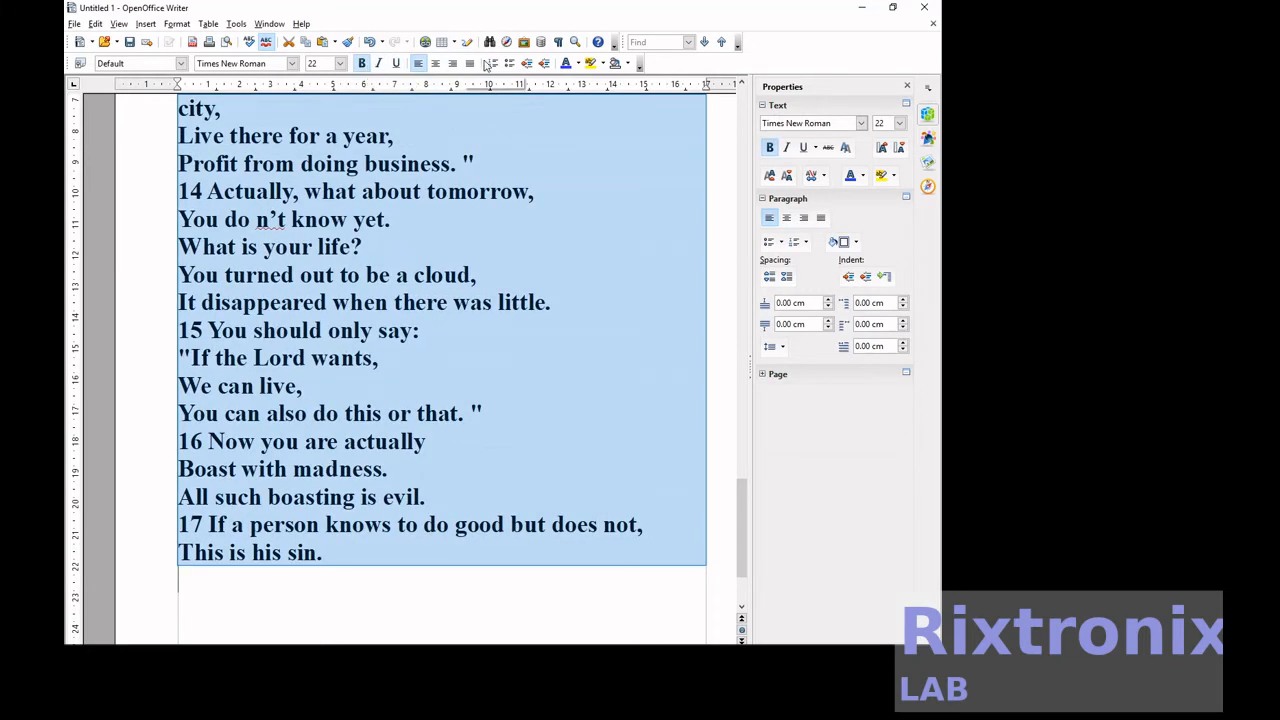
{"action": "left_click", "coordinate": [578, 64]}
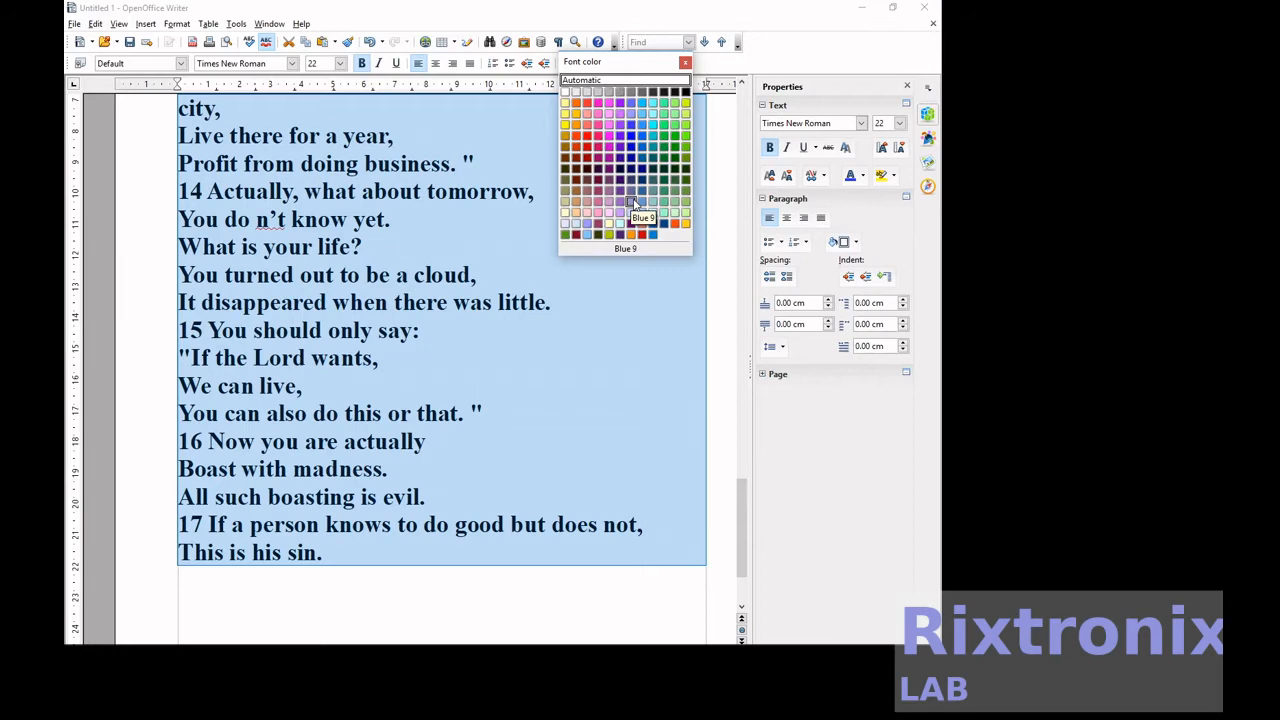
{"action": "left_click", "coordinate": [622, 196]}
- Copy the Chinese heading line and save the document as "雅各书 4_13-17 简体 中文.odt"
{"action": "scroll", "coordinate": [551, 235], "scroll_direction": "up", "scroll_amount": 2}
{"action": "scroll", "coordinate": [551, 235], "scroll_direction": "down", "scroll_amount": 10}
{"action": "scroll", "coordinate": [551, 236], "scroll_direction": "up", "scroll_amount": 5}
{"action": "scroll", "coordinate": [551, 235], "scroll_direction": "up", "scroll_amount": 10}
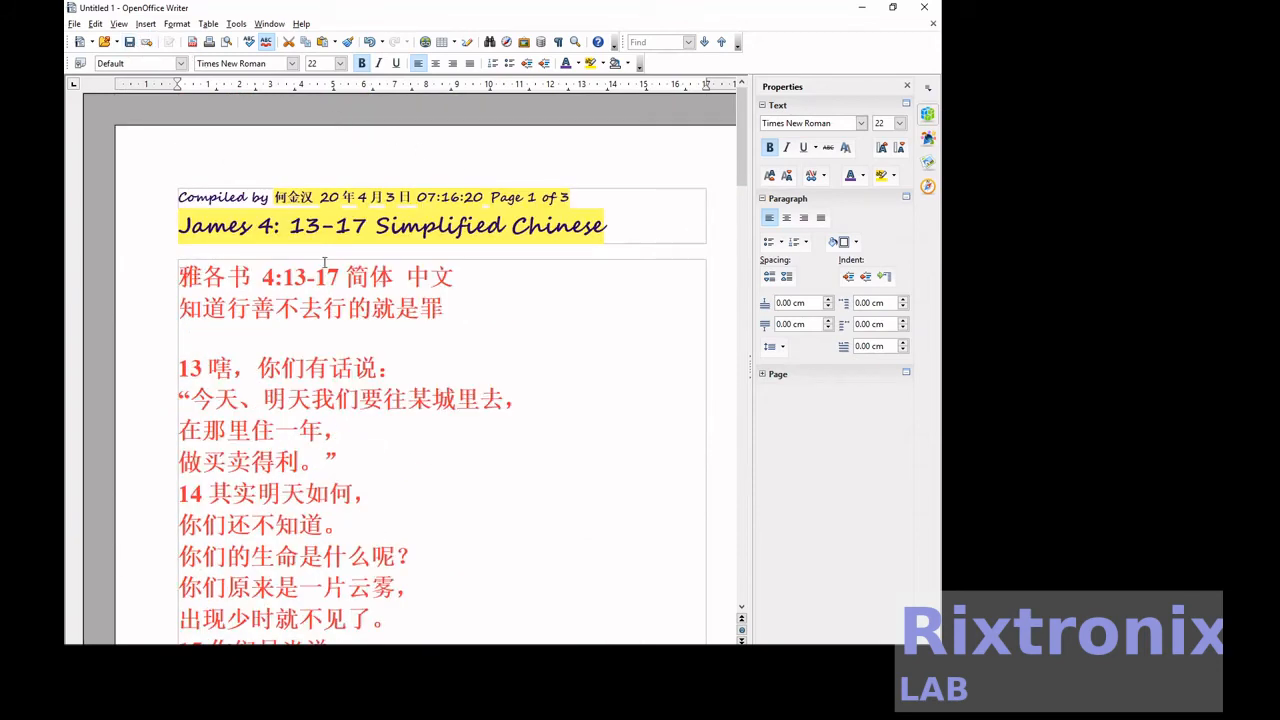
{"action": "left_click_drag", "start_coordinate": [497, 277], "coordinate": [180, 277]}
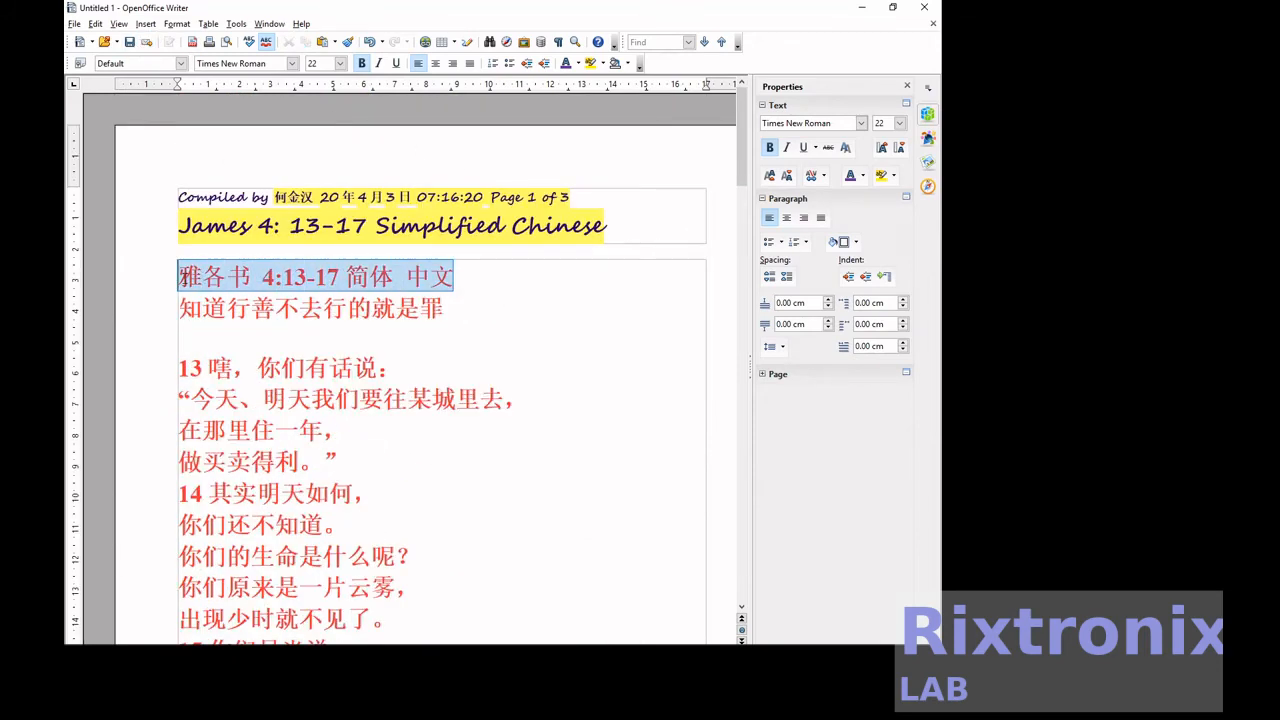
{"action": "right_click", "coordinate": [212, 274]}
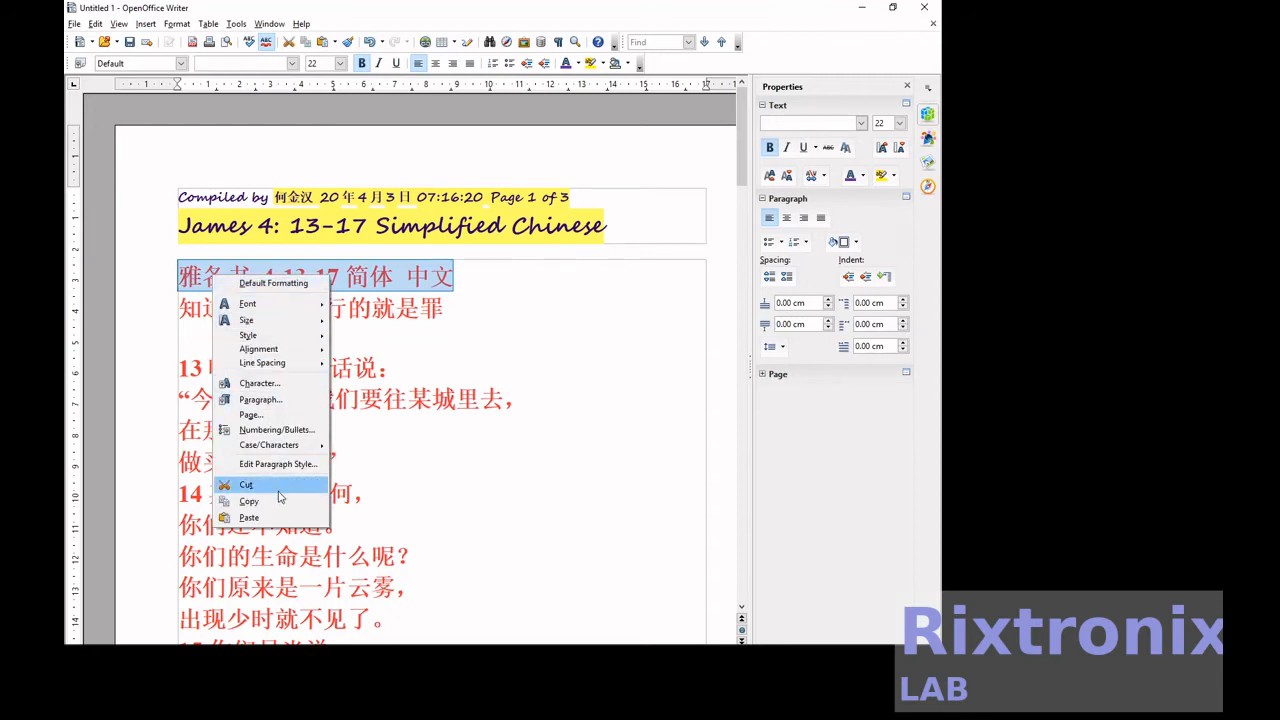
{"action": "left_click", "coordinate": [249, 501]}
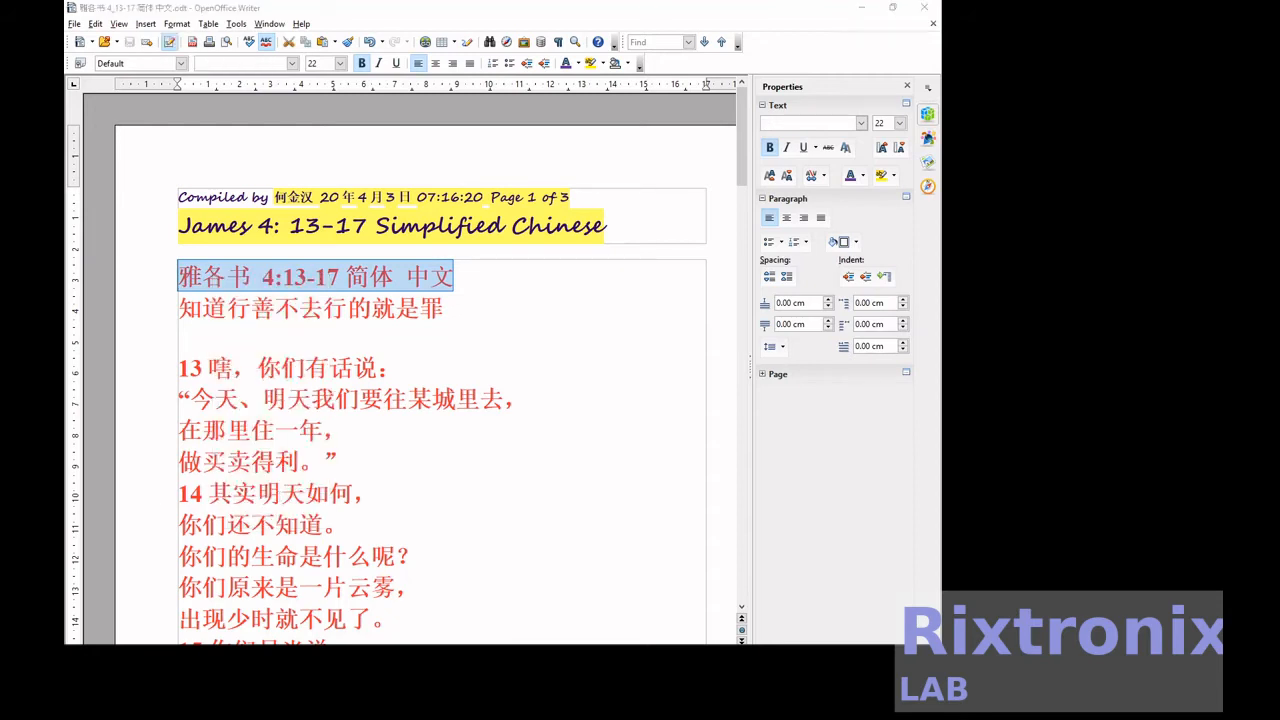
{"action": "left_click", "coordinate": [418, 428]}
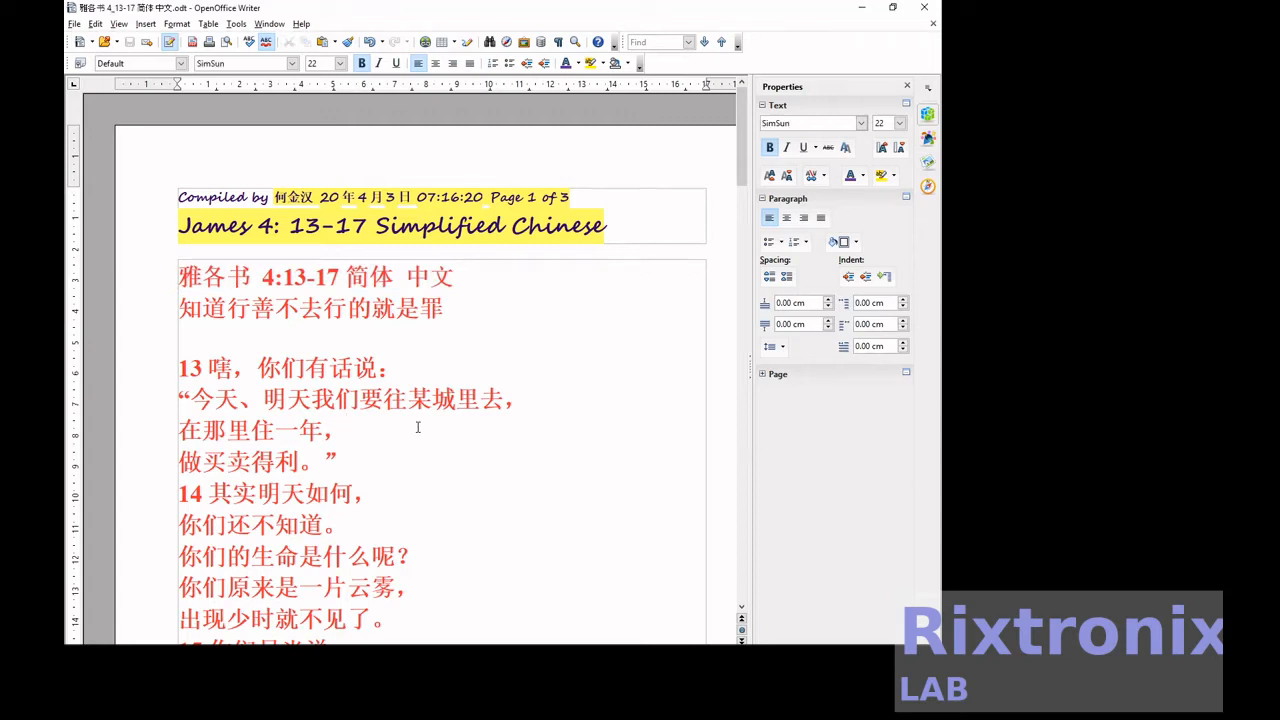
- Move the two pinyin heading lines from page 2 to directly below the two Chinese heading lines on page 1
{"action": "scroll", "coordinate": [418, 427], "scroll_direction": "down", "scroll_amount": 8}
{"action": "scroll", "coordinate": [418, 427], "scroll_direction": "down", "scroll_amount": 6}
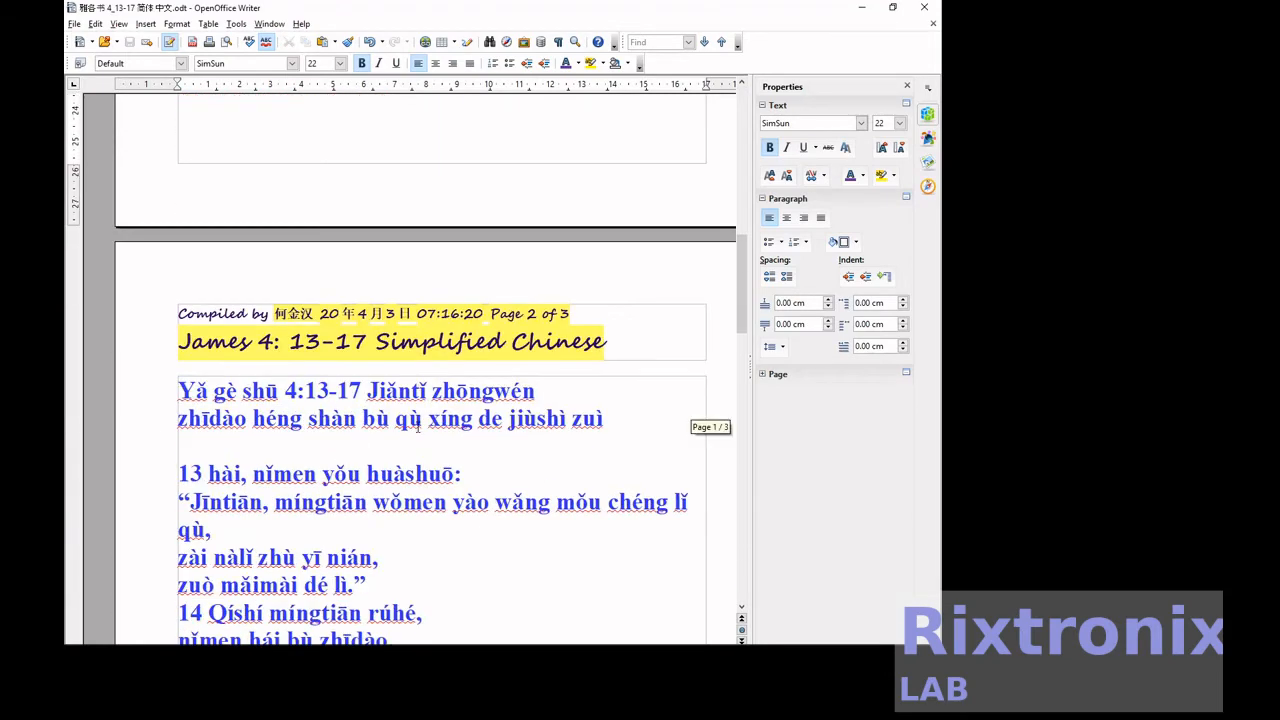
{"action": "left_click", "coordinate": [442, 392]}
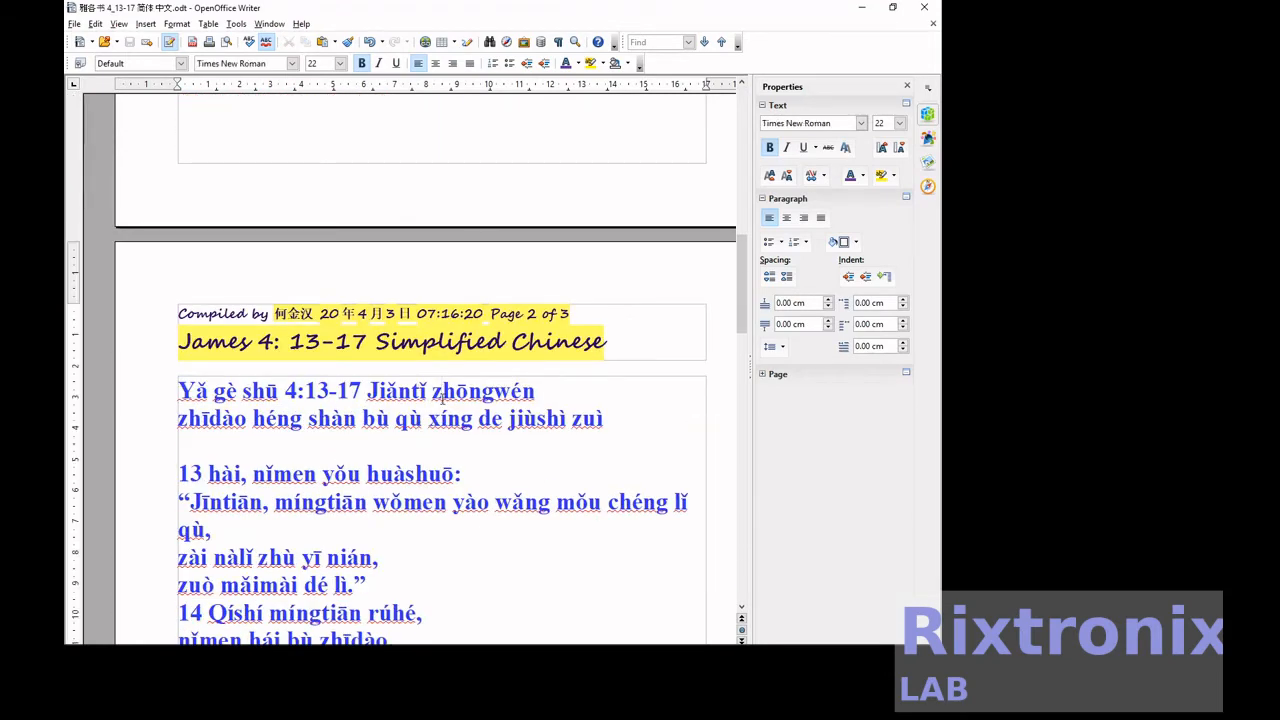
{"action": "key", "text": "shift+Down"}
{"action": "key", "text": "shift+Down"}
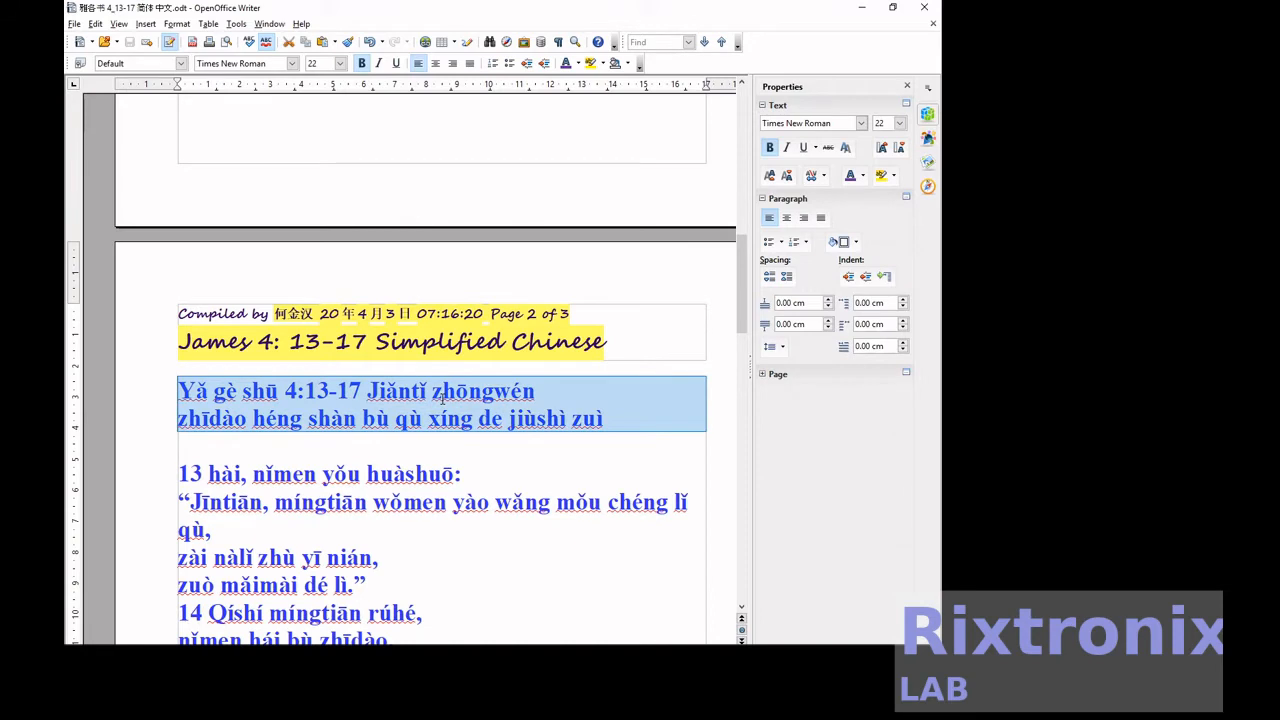
{"action": "key", "text": "ctrl+x"}
{"action": "key", "text": "Page_Up"}
{"action": "key", "text": "Page_Up"}
{"action": "key", "text": "Down"}
{"action": "key", "text": "ctrl+v"}
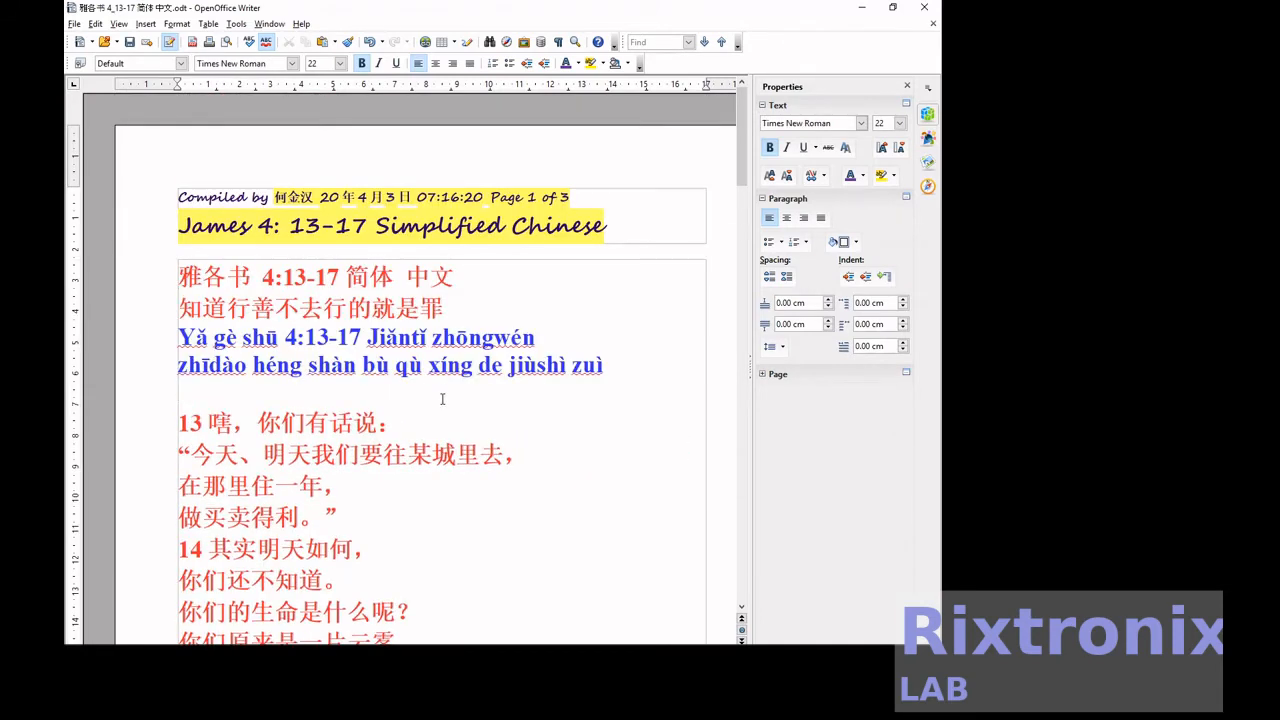
- Move the pinyin lines of verse 13 from page 2 to directly below the Chinese lines of verse 13
{"action": "key", "text": "Page_Down"}
{"action": "key", "text": "Page_Down"}
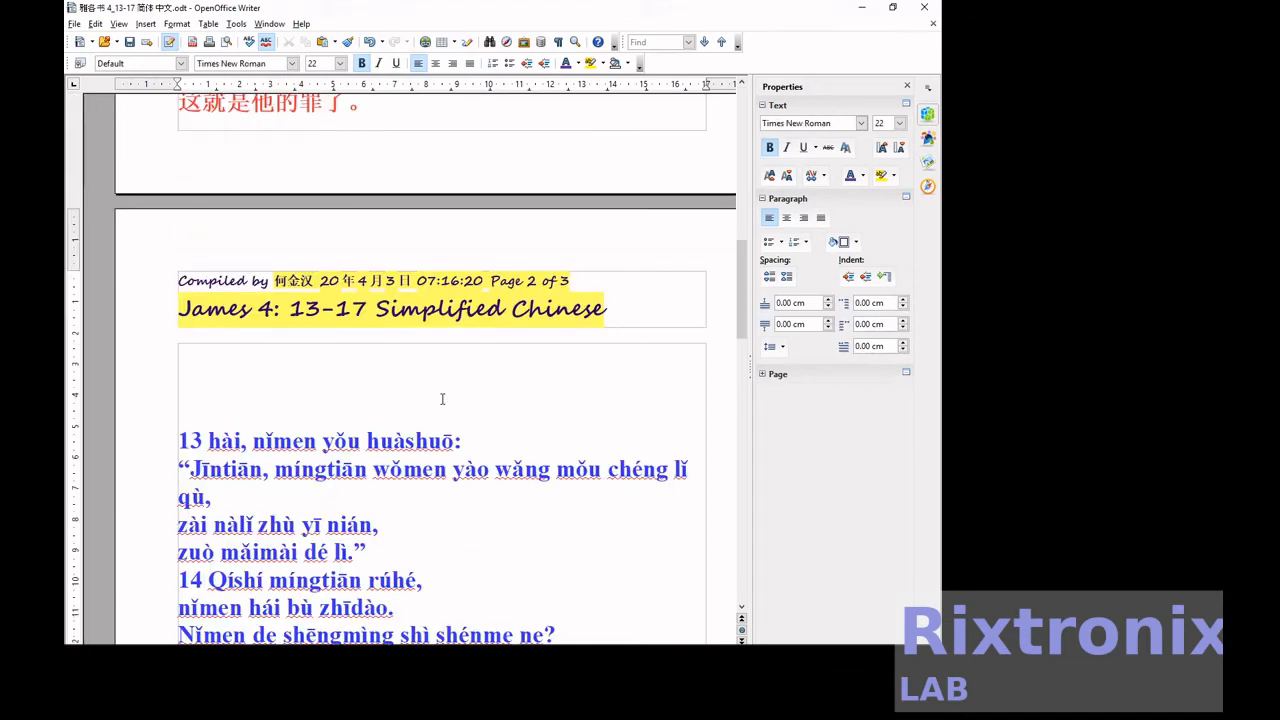
{"action": "key", "text": "shift+Down"}
{"action": "key", "text": "shift+Down"}
{"action": "key", "text": "shift+Down"}
{"action": "key", "text": "shift+Down"}
{"action": "key", "text": "shift+Down"}
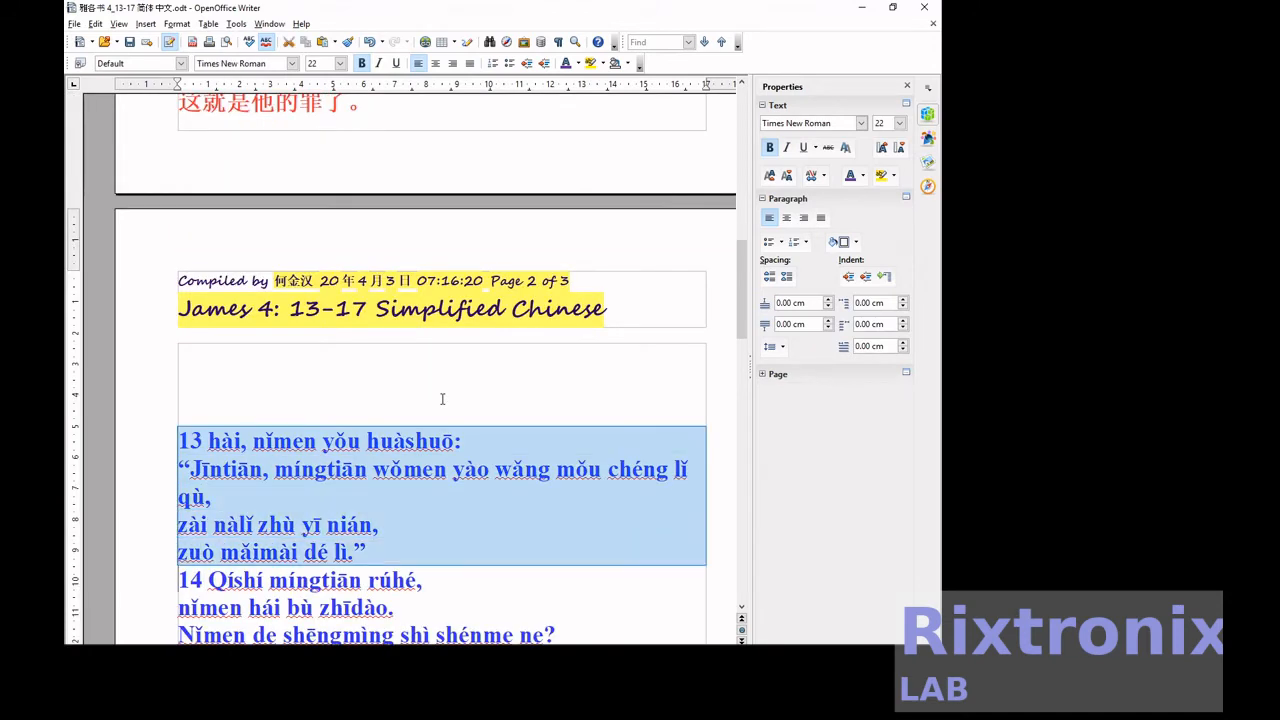
{"action": "key", "text": "ctrl+x"}
{"action": "key", "text": "Page_Up"}
{"action": "key", "text": "Page_Up"}
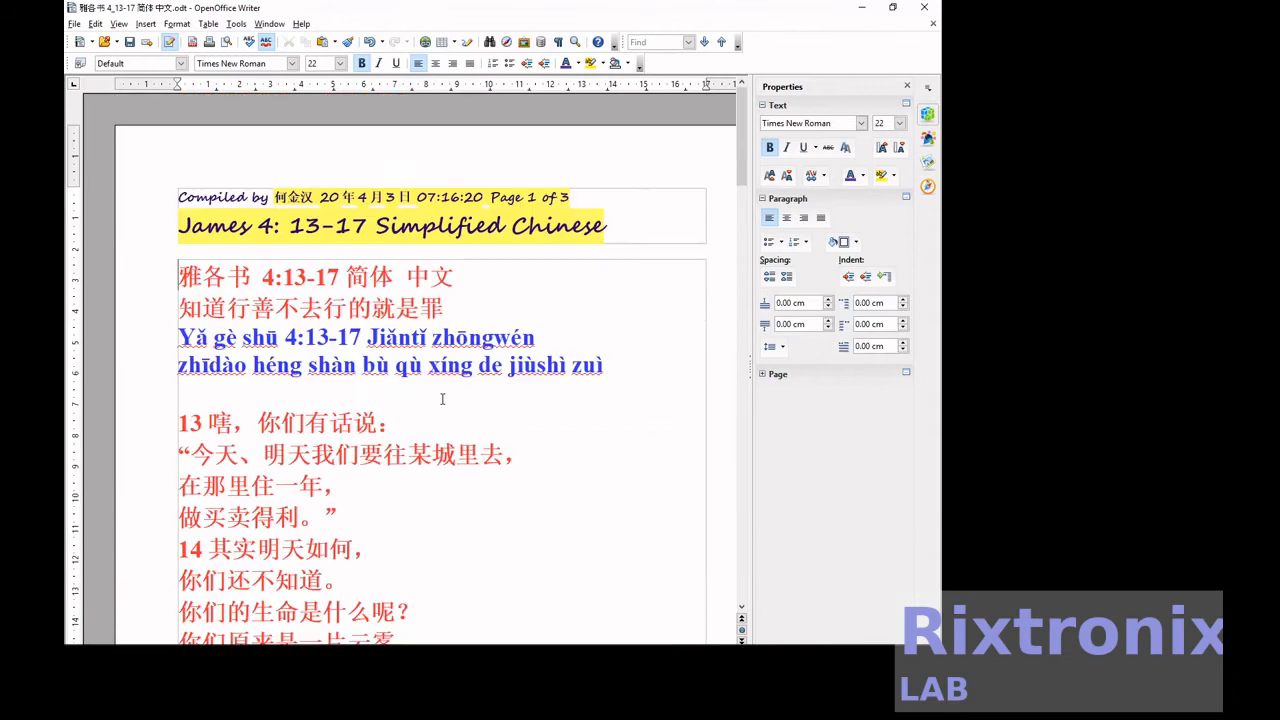
{"action": "key", "text": "Down"}
{"action": "key", "text": "Down"}
{"action": "key", "text": "Down"}
{"action": "key", "text": "Down"}
{"action": "key", "text": "Down"}
{"action": "key", "text": "Down"}
{"action": "key", "text": "Down"}
{"action": "key", "text": "End"}
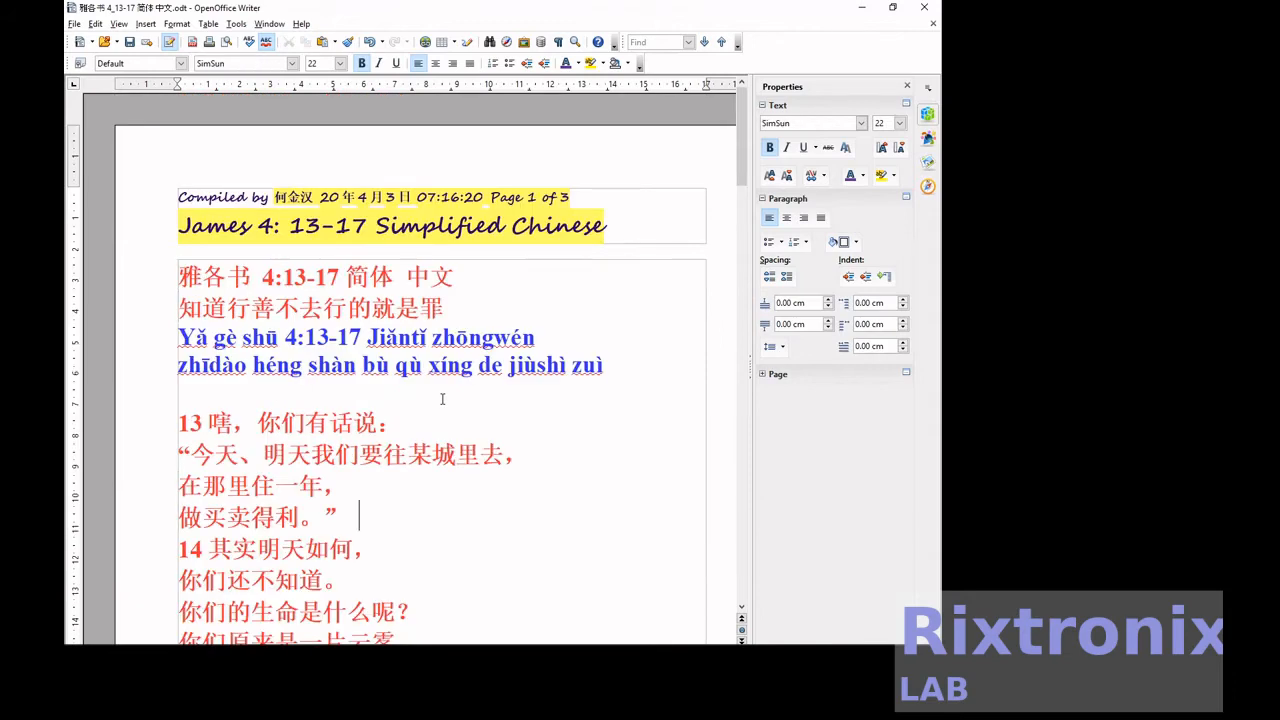
{"action": "key", "text": "Return"}
{"action": "key", "text": "ctrl+v"}
- Move the five pinyin lines of verse 14 from page 2 to directly below the Chinese lines of verse 14
{"action": "key", "text": "Up"}
{"action": "key", "text": "Down"}
{"action": "key", "text": "Down"}
{"action": "key", "text": "Down"}
{"action": "key", "text": "Down"}
{"action": "key", "text": "Down"}
{"action": "key", "text": "Down"}
{"action": "key", "text": "Down"}
{"action": "key", "text": "Down"}
{"action": "key", "text": "Down"}
{"action": "key", "text": "Down"}
{"action": "key", "text": "Down"}
{"action": "key", "text": "Down"}
{"action": "key", "text": "Down"}
{"action": "key", "text": "Down"}
{"action": "key", "text": "Down"}
{"action": "key", "text": "Down"}
{"action": "key", "text": "Down"}
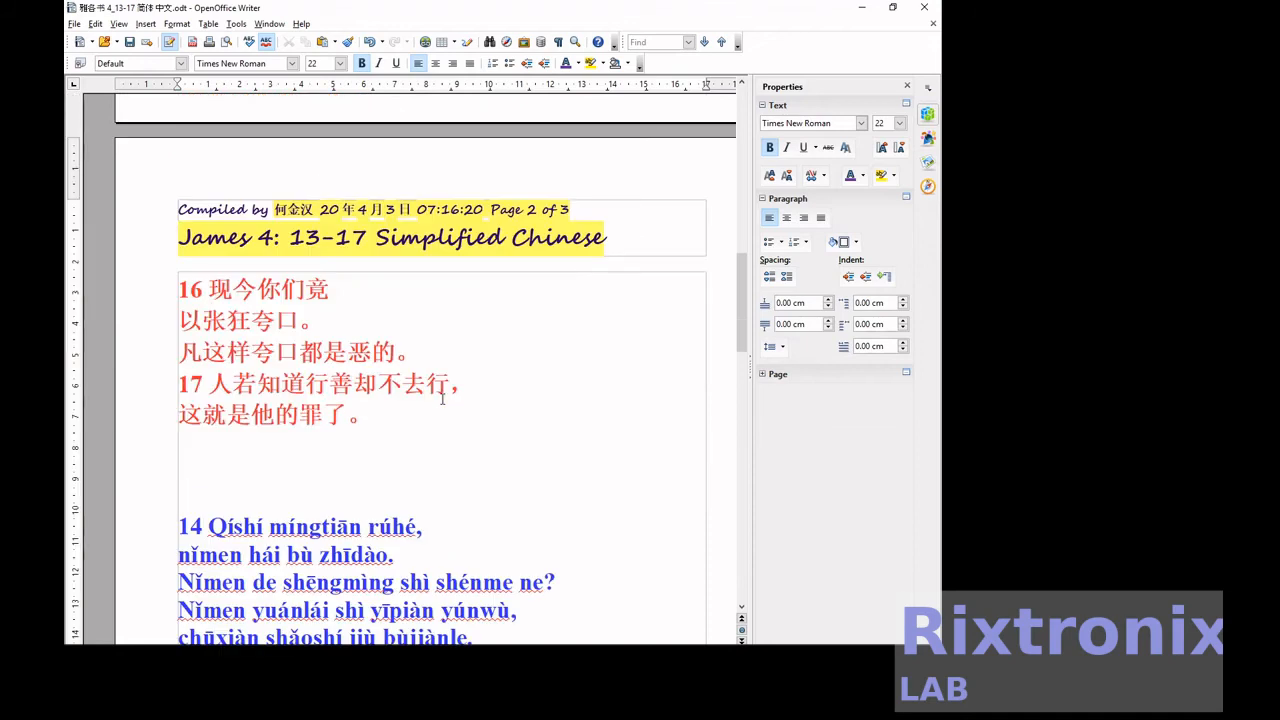
{"action": "key", "text": "shift+Down"}
{"action": "key", "text": "shift+Down"}
{"action": "key", "text": "shift+Down"}
{"action": "key", "text": "shift+Down"}
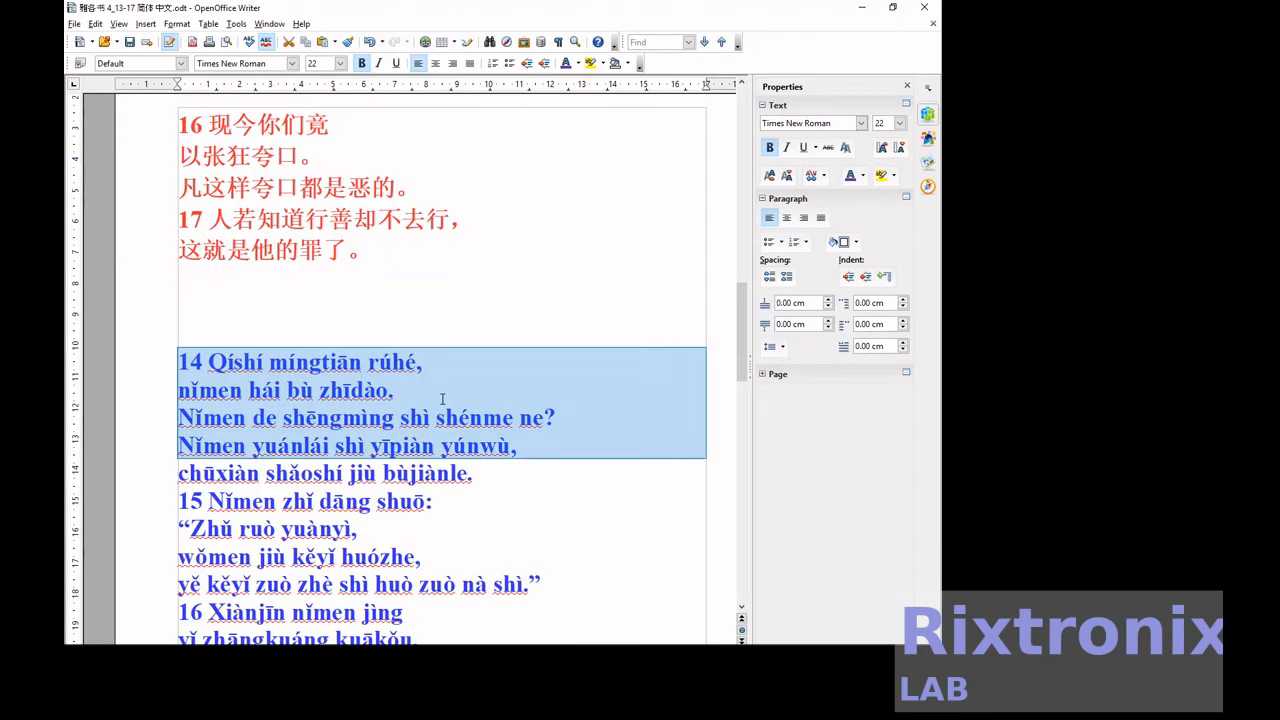
{"action": "key", "text": "shift+Down"}
{"action": "key", "text": "ctrl+x"}
{"action": "key", "text": "Up"}
{"action": "key", "text": "Up"}
{"action": "key", "text": "Up"}
{"action": "key", "text": "Up"}
{"action": "key", "text": "Up"}
{"action": "key", "text": "Up"}
{"action": "key", "text": "Up"}
{"action": "key", "text": "Up"}
{"action": "key", "text": "Up"}
{"action": "key", "text": "Up"}
{"action": "key", "text": "Up"}
{"action": "key", "text": "Up"}
{"action": "key", "text": "Up"}
{"action": "key", "text": "Up"}
{"action": "key", "text": "Up"}
{"action": "key", "text": "Up"}
{"action": "key", "text": "Up"}
{"action": "key", "text": "Up"}
{"action": "key", "text": "Up"}
{"action": "key", "text": "Up"}
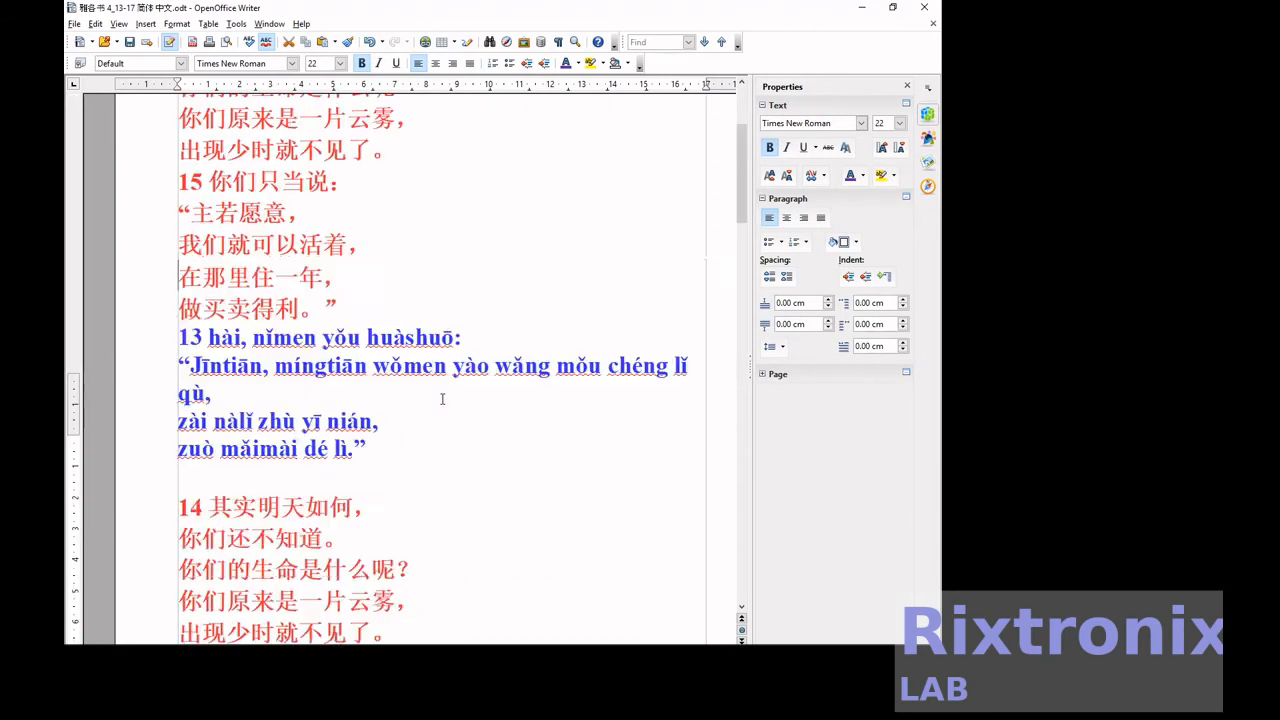
{"action": "key", "text": "Down"}
{"action": "key", "text": "Down"}
{"action": "key", "text": "Down"}
{"action": "key", "text": "Down"}
{"action": "key", "text": "Down"}
{"action": "key", "text": "Down"}
{"action": "key", "text": "Down"}
{"action": "key", "text": "Down"}
{"action": "key", "text": "Down"}
{"action": "key", "text": "Down"}
{"action": "key", "text": "Down"}
{"action": "key", "text": "Down"}
{"action": "key", "text": "Down"}
{"action": "key", "text": "Down"}
{"action": "key", "text": "Down"}
{"action": "key", "text": "Down"}
{"action": "key", "text": "Down"}
{"action": "key", "text": "Down"}
{"action": "key", "text": "Up"}
{"action": "key", "text": "End"}
{"action": "key", "text": "Return"}
{"action": "key", "text": "ctrl+v"}
- Delete the verse numbers 13 and 14 from the start of their pinyin passages
{"action": "scroll", "coordinate": [442, 399], "scroll_direction": "up", "scroll_amount": 6}
{"action": "key", "text": "Up"}
{"action": "key", "text": "Up"}
{"action": "key", "text": "Up"}
{"action": "key", "text": "Delete"}
{"action": "key", "text": "Delete"}
{"action": "key", "text": "Down"}
{"action": "key", "text": "Down"}
{"action": "key", "text": "Down"}
{"action": "key", "text": "Down"}
{"action": "key", "text": "Down"}
{"action": "key", "text": "Down"}
{"action": "key", "text": "Down"}
{"action": "key", "text": "Down"}
{"action": "key", "text": "Down"}
{"action": "key", "text": "Down"}
{"action": "key", "text": "Down"}
{"action": "key", "text": "Delete"}
{"action": "key", "text": "Delete"}
- Insert blank lines above the Chinese text of verse 14 to push the whole verse onto page 2
{"action": "key", "text": "Up"}
{"action": "key", "text": "Up"}
{"action": "key", "text": "Up"}
{"action": "key", "text": "Up"}
{"action": "key", "text": "Up"}
{"action": "key", "text": "Up"}
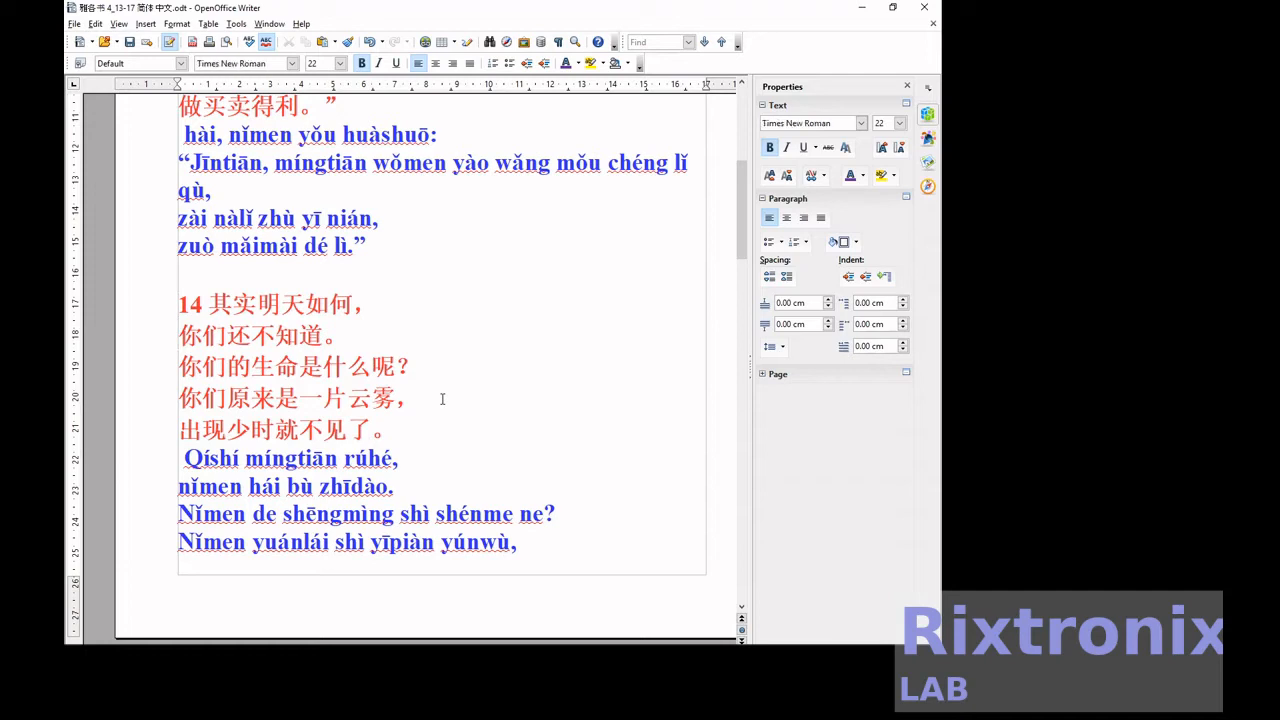
{"action": "key", "text": "Return"}
{"action": "key", "text": "Return"}
{"action": "key", "text": "Return"}
{"action": "key", "text": "Return"}
{"action": "key", "text": "Return"}
{"action": "key", "text": "Return"}
{"action": "key", "text": "Return"}
{"action": "key", "text": "Return"}
{"action": "key", "text": "Return"}
{"action": "key", "text": "Return"}
- Move the four pinyin lines of verse 15 to directly below the Chinese lines of verse 15 and delete their verse number
{"action": "key", "text": "Down"}
{"action": "key", "text": "Down"}
{"action": "key", "text": "Down"}
{"action": "key", "text": "Down"}
{"action": "key", "text": "Down"}
{"action": "key", "text": "Down"}
{"action": "key", "text": "Down"}
{"action": "key", "text": "Down"}
{"action": "key", "text": "Down"}
{"action": "key", "text": "Down"}
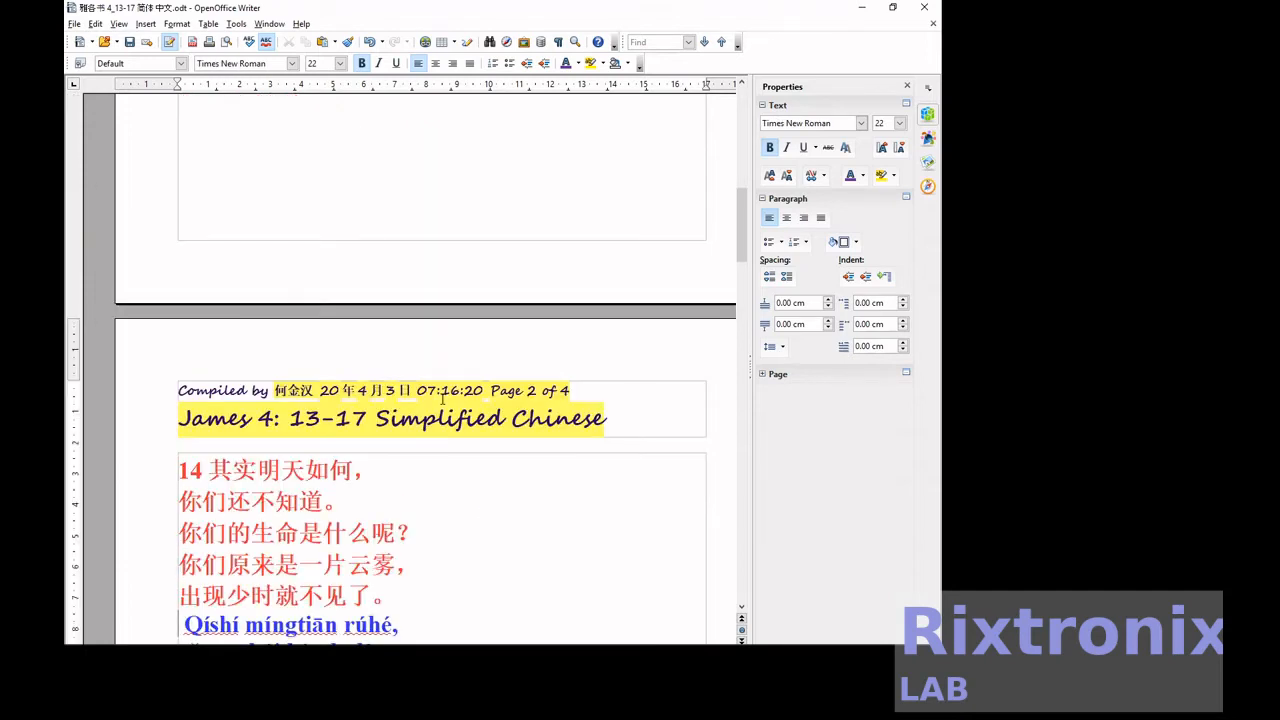
{"action": "key", "text": "Down"}
{"action": "key", "text": "Down"}
{"action": "key", "text": "Down"}
{"action": "key", "text": "Down"}
{"action": "key", "text": "Down"}
{"action": "key", "text": "Down"}
{"action": "key", "text": "Down"}
{"action": "key", "text": "Down"}
{"action": "key", "text": "Down"}
{"action": "key", "text": "Down"}
{"action": "key", "text": "Down"}
{"action": "key", "text": "Down"}
{"action": "key", "text": "Down"}
{"action": "key", "text": "Down"}
{"action": "key", "text": "Down"}
{"action": "key", "text": "Down"}
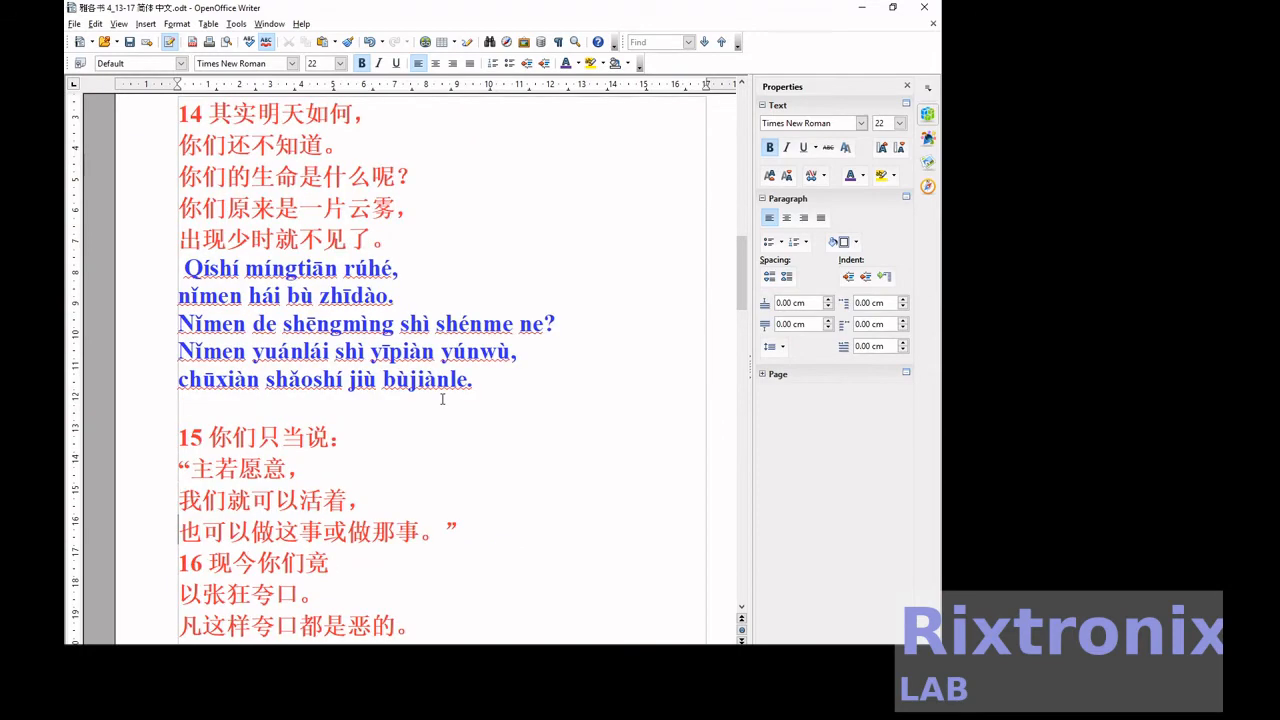
{"action": "key", "text": "Up"}
{"action": "key", "text": "Up"}
{"action": "key", "text": "Up"}
{"action": "key", "text": "Up"}
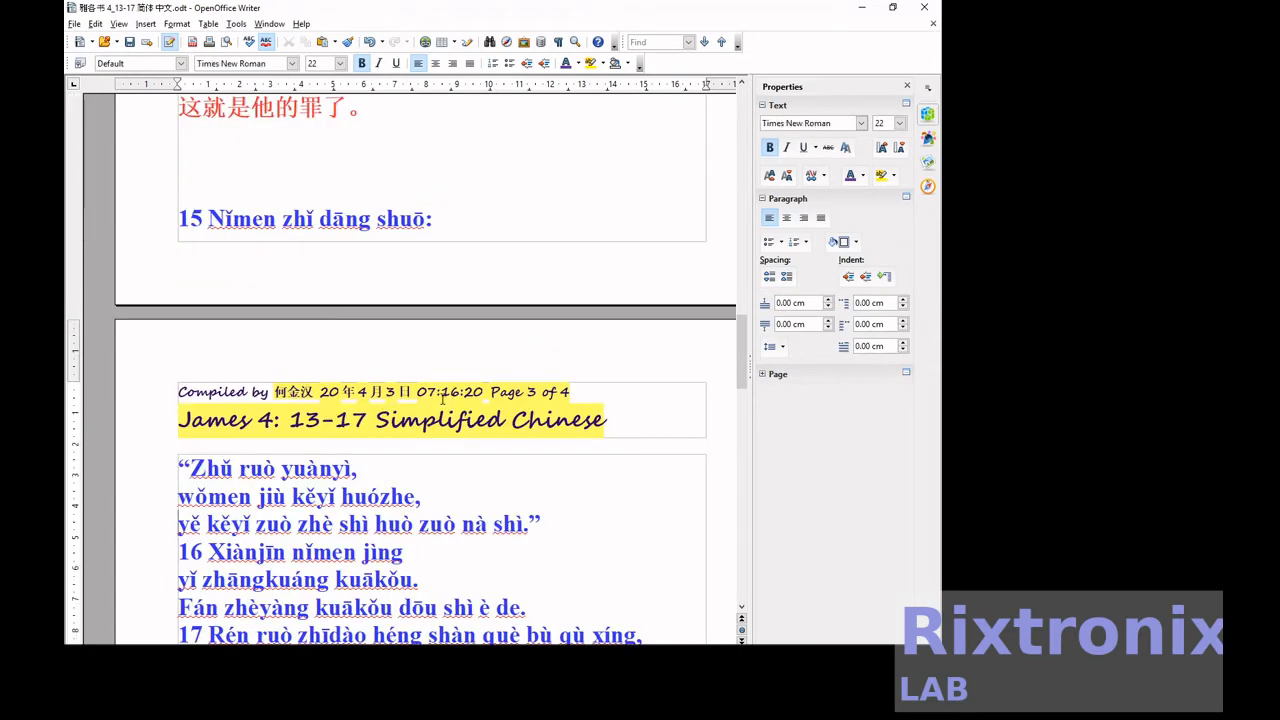
{"action": "key", "text": "shift+Down"}
{"action": "key", "text": "shift+Down"}
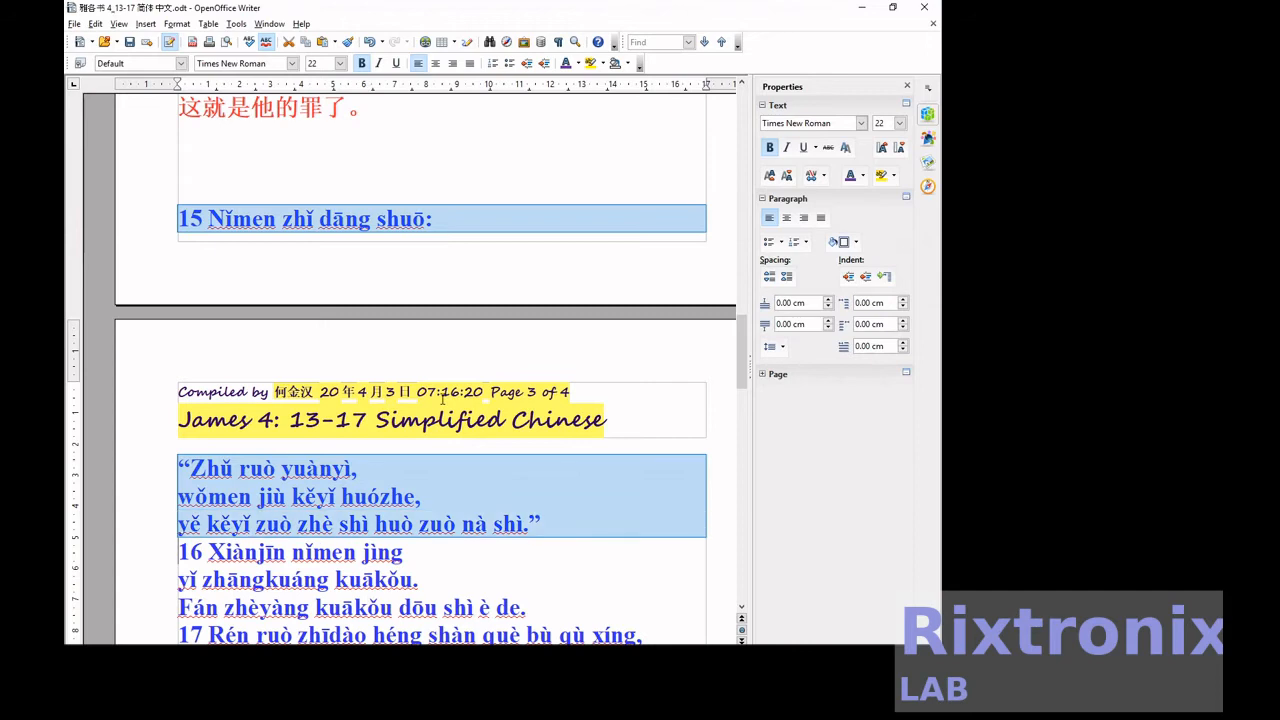
{"action": "key", "text": "ctrl+x"}
{"action": "key", "text": "Up"}
{"action": "key", "text": "Up"}
{"action": "key", "text": "Up"}
{"action": "key", "text": "Up"}
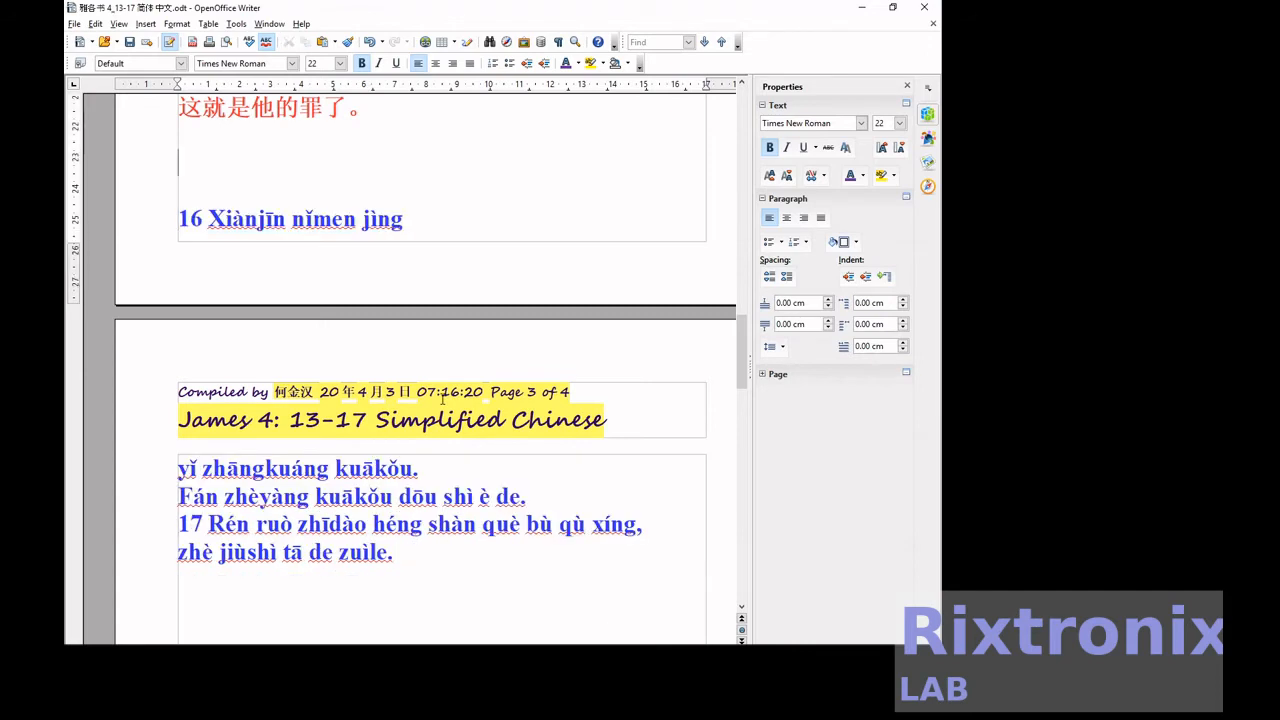
{"action": "key", "text": "Up"}
{"action": "key", "text": "Up"}
{"action": "key", "text": "Up"}
{"action": "key", "text": "Up"}
{"action": "key", "text": "Up"}
{"action": "key", "text": "Up"}
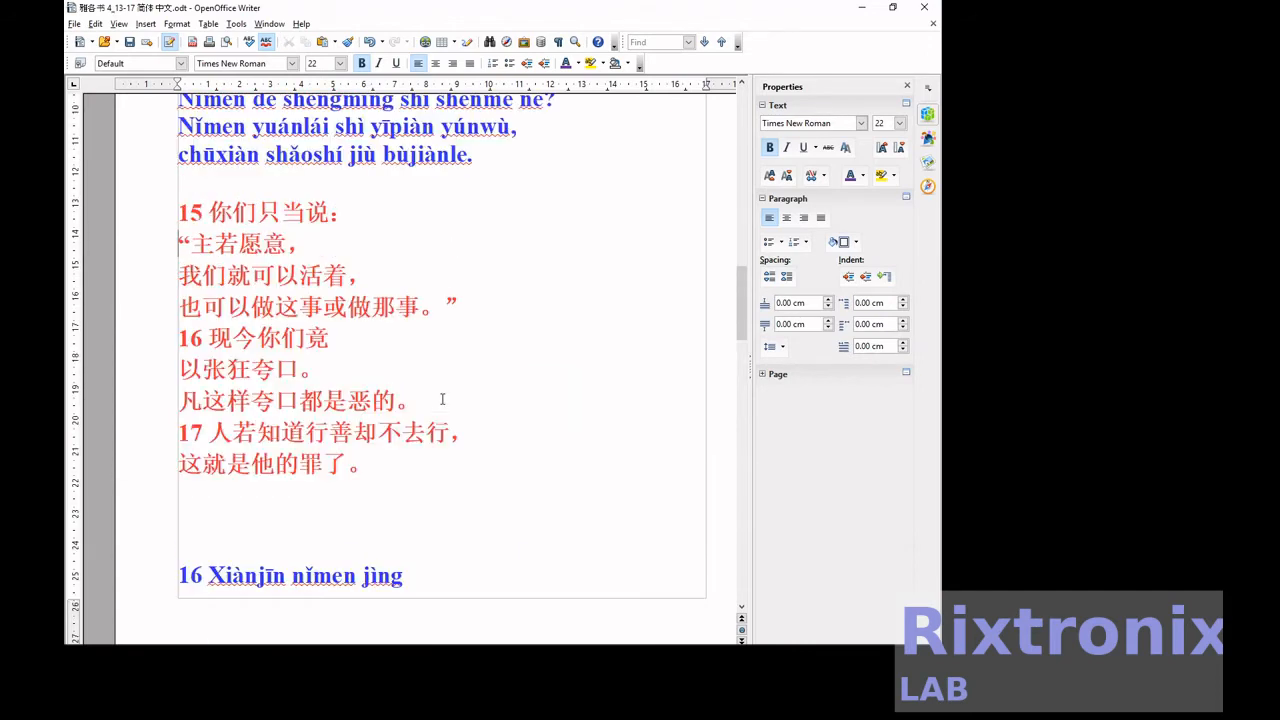
{"action": "key", "text": "Down"}
{"action": "key", "text": "End"}
{"action": "key", "text": "Return"}
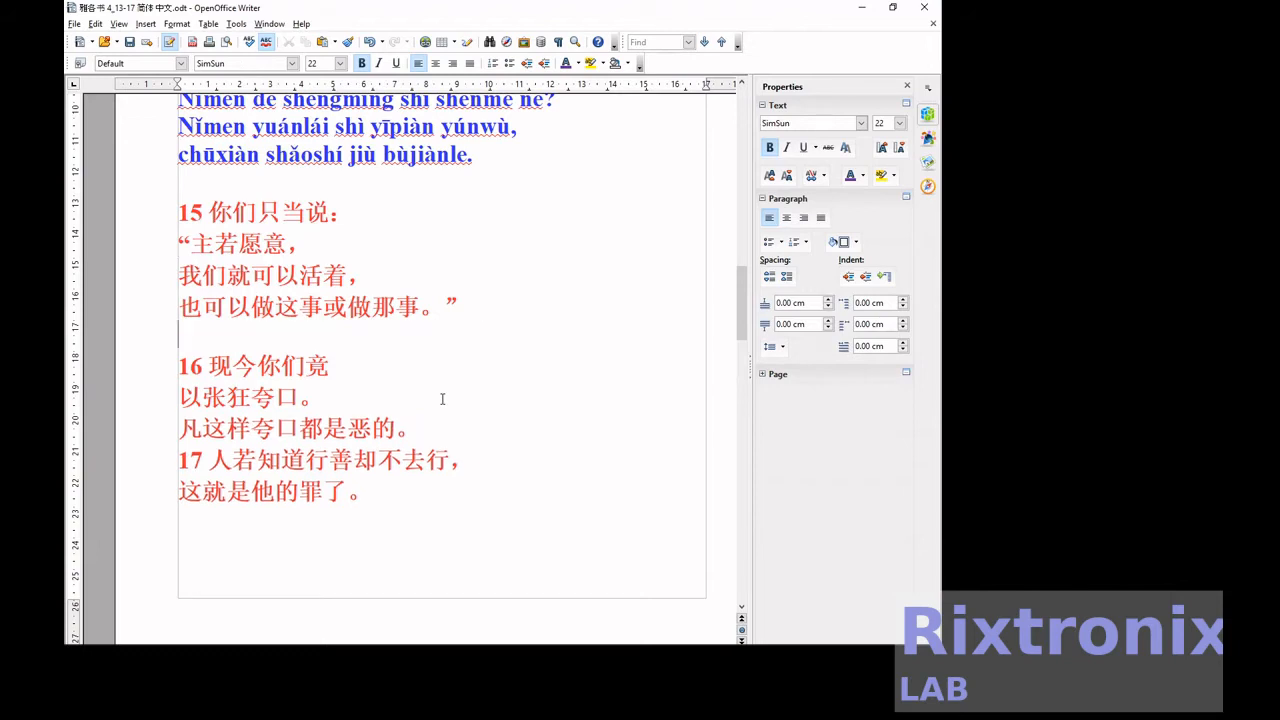
{"action": "key", "text": "ctrl+v"}
{"action": "key", "text": "Delete"}
{"action": "key", "text": "Delete"}
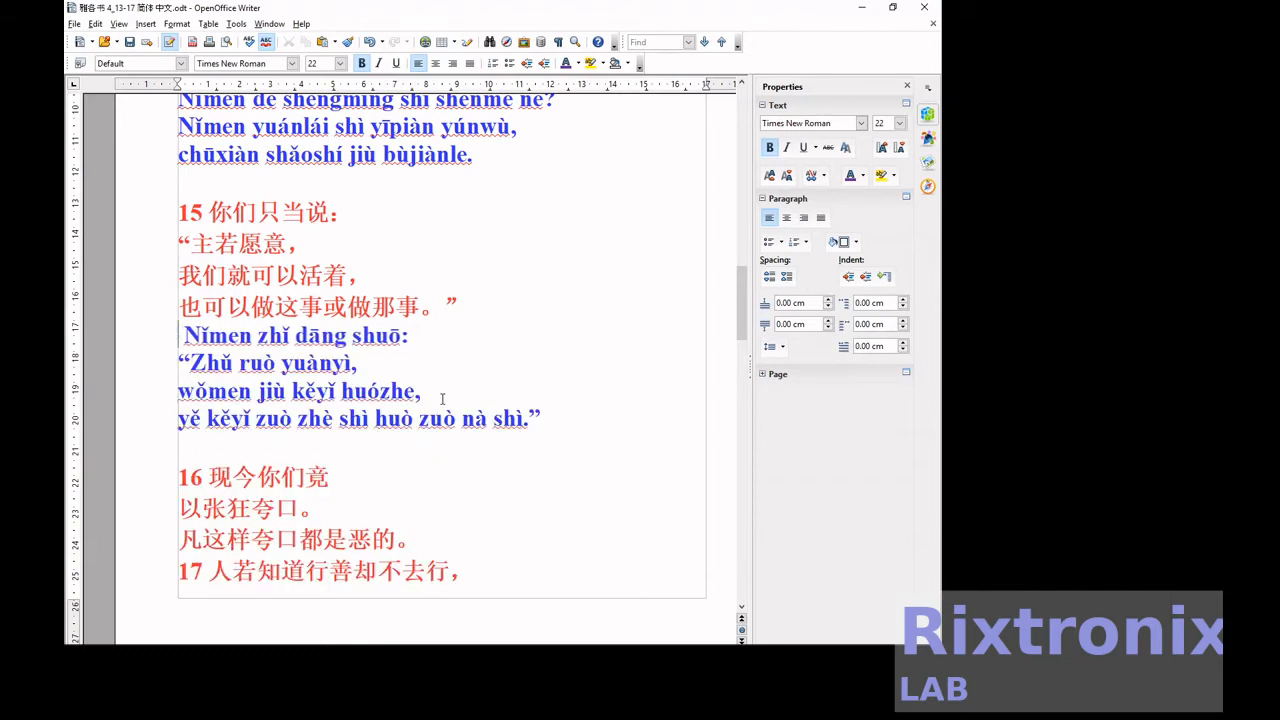
- Insert blank lines after the pinyin of verse 15 to push the Chinese text of verses 16 and 17 onto page 3
{"action": "key", "text": "Down"}
{"action": "key", "text": "Down"}
{"action": "key", "text": "Down"}
{"action": "key", "text": "Return"}
{"action": "key", "text": "Return"}
{"action": "key", "text": "Return"}
{"action": "key", "text": "Return"}
- Move the three pinyin lines of verse 16 to directly below the Chinese lines of verse 16 and delete their verse number
{"action": "key", "text": "Down"}
{"action": "key", "text": "Down"}
{"action": "key", "text": "Down"}
{"action": "key", "text": "Down"}
{"action": "key", "text": "Down"}
{"action": "key", "text": "Down"}
{"action": "key", "text": "Down"}
{"action": "key", "text": "Down"}
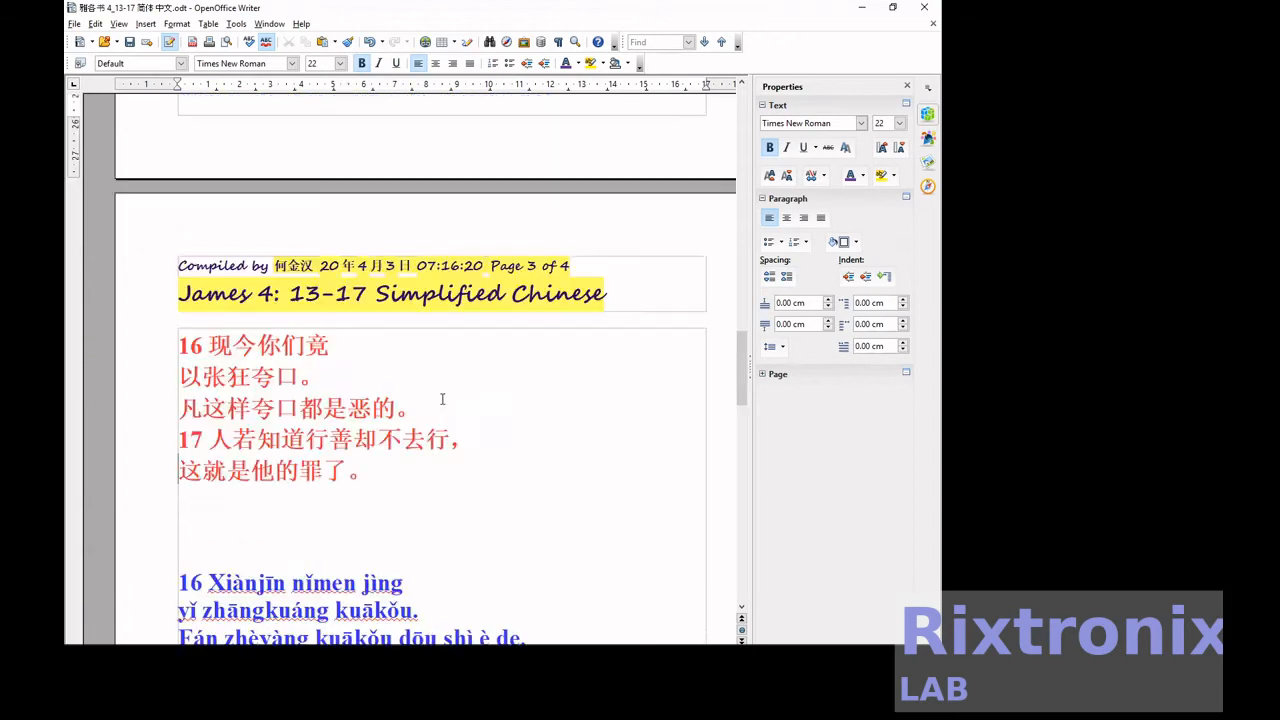
{"action": "key", "text": "Down"}
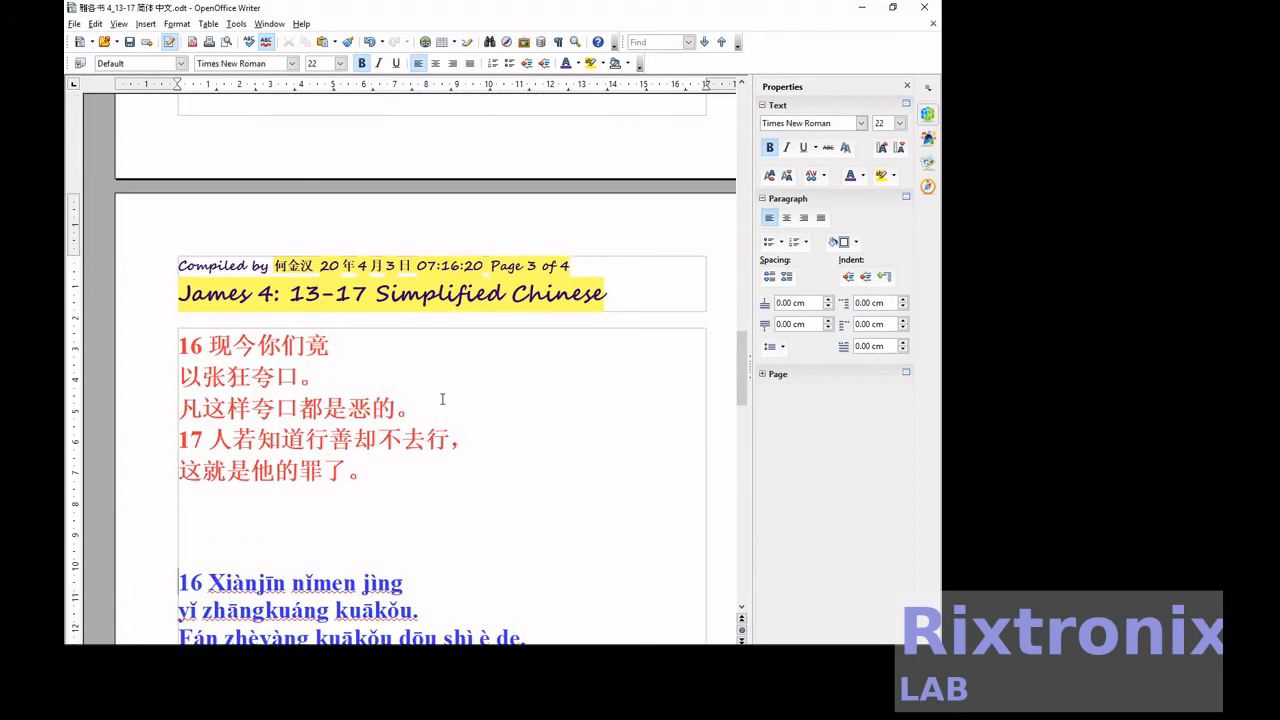
{"action": "key", "text": "shift+Down"}
{"action": "key", "text": "shift+Down"}
{"action": "key", "text": "shift+Down"}
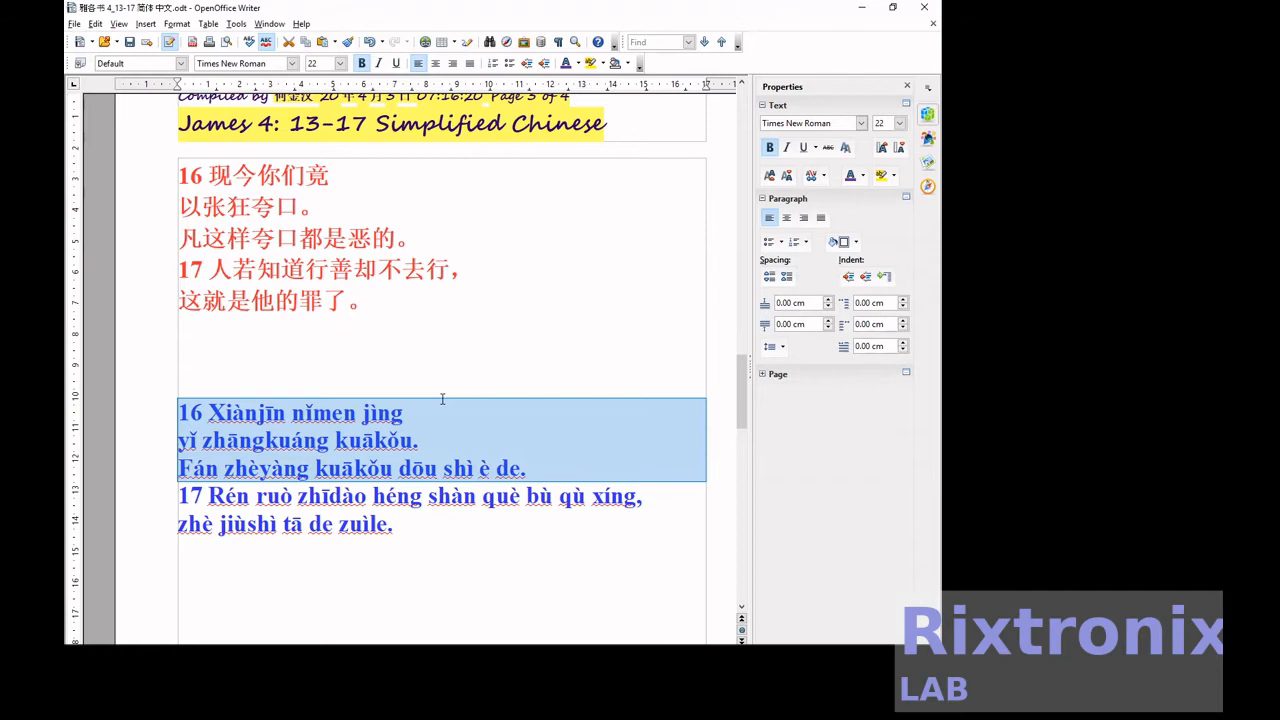
{"action": "key", "text": "Delete"}
{"action": "key", "text": "Up"}
{"action": "key", "text": "Up"}
{"action": "key", "text": "Up"}
{"action": "key", "text": "Up"}
{"action": "key", "text": "Up"}
{"action": "key", "text": "Up"}
{"action": "key", "text": "Up"}
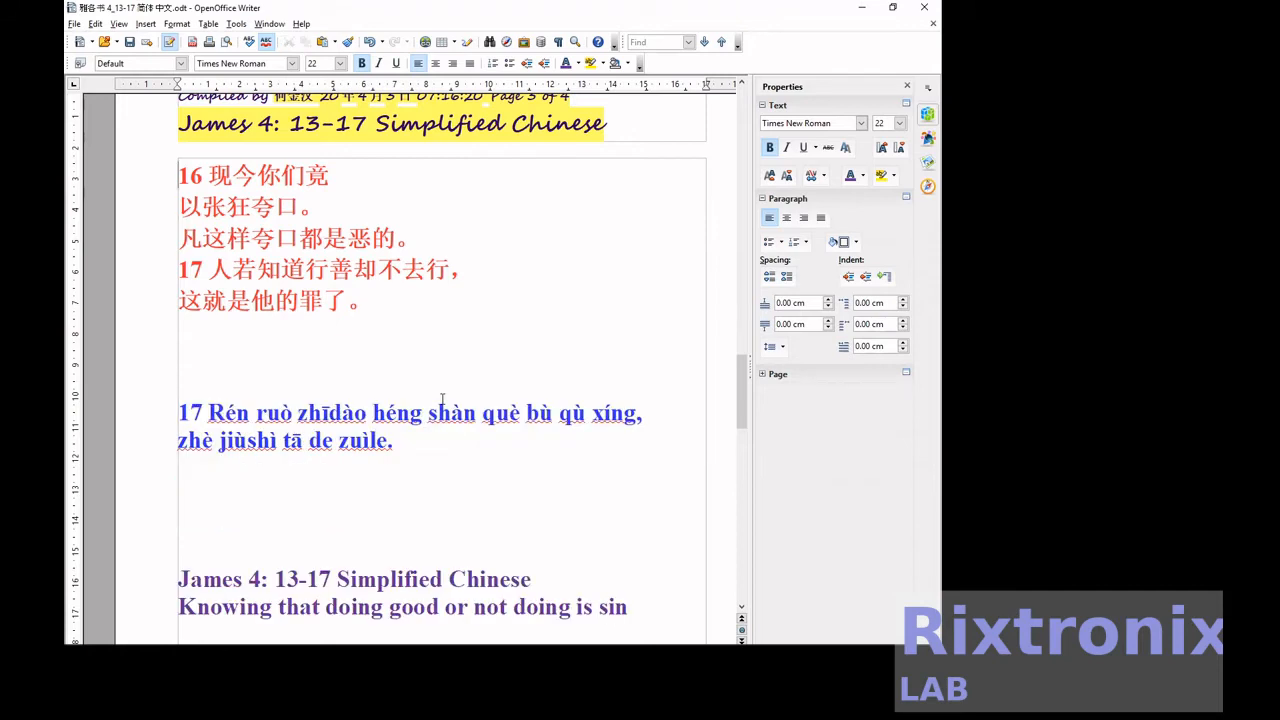
{"action": "key", "text": "End"}
{"action": "key", "text": "Return"}
{"action": "key", "text": "ctrl+v"}
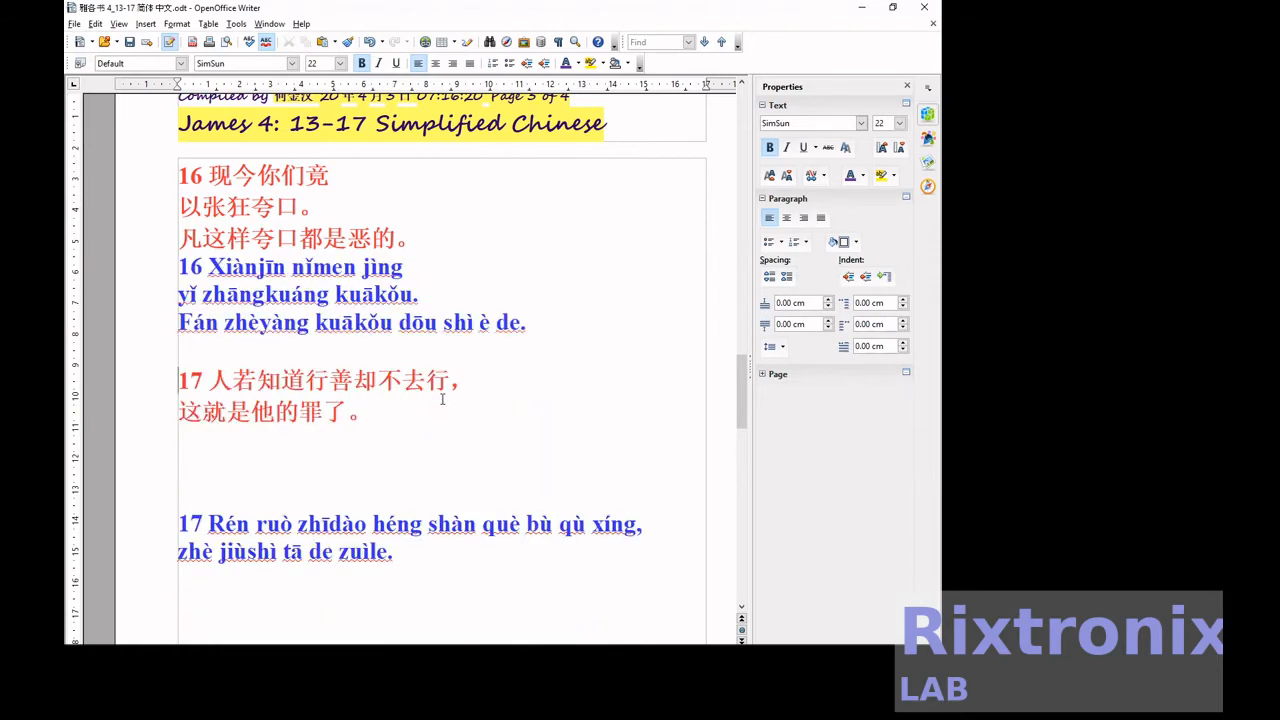
{"action": "key", "text": "Up"}
{"action": "key", "text": "Delete"}
{"action": "key", "text": "Delete"}
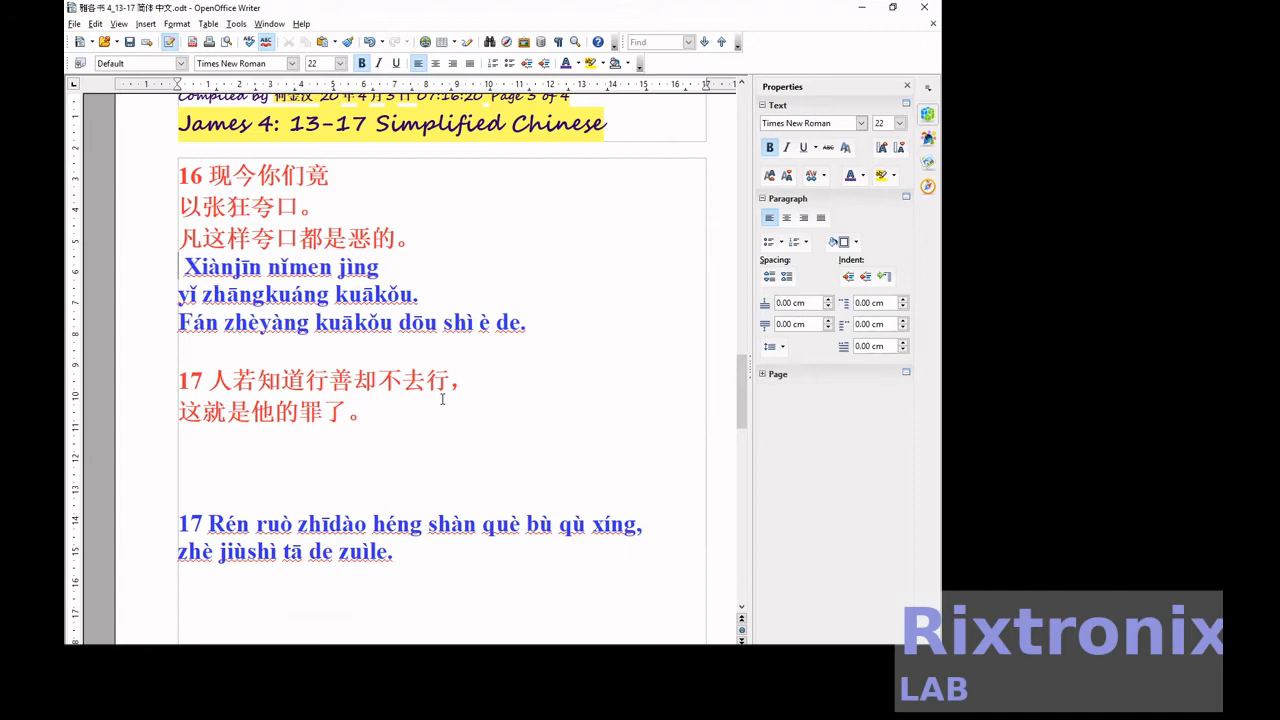
- Remove the blank lines between the Chinese and pinyin text of verse 17 and delete the verse number from its pinyin
{"action": "key", "text": "Down"}
{"action": "key", "text": "Down"}
{"action": "key", "text": "Delete"}
{"action": "key", "text": "Delete"}
{"action": "key", "text": "Delete"}
{"action": "key", "text": "Delete"}
{"action": "key", "text": "Delete"}
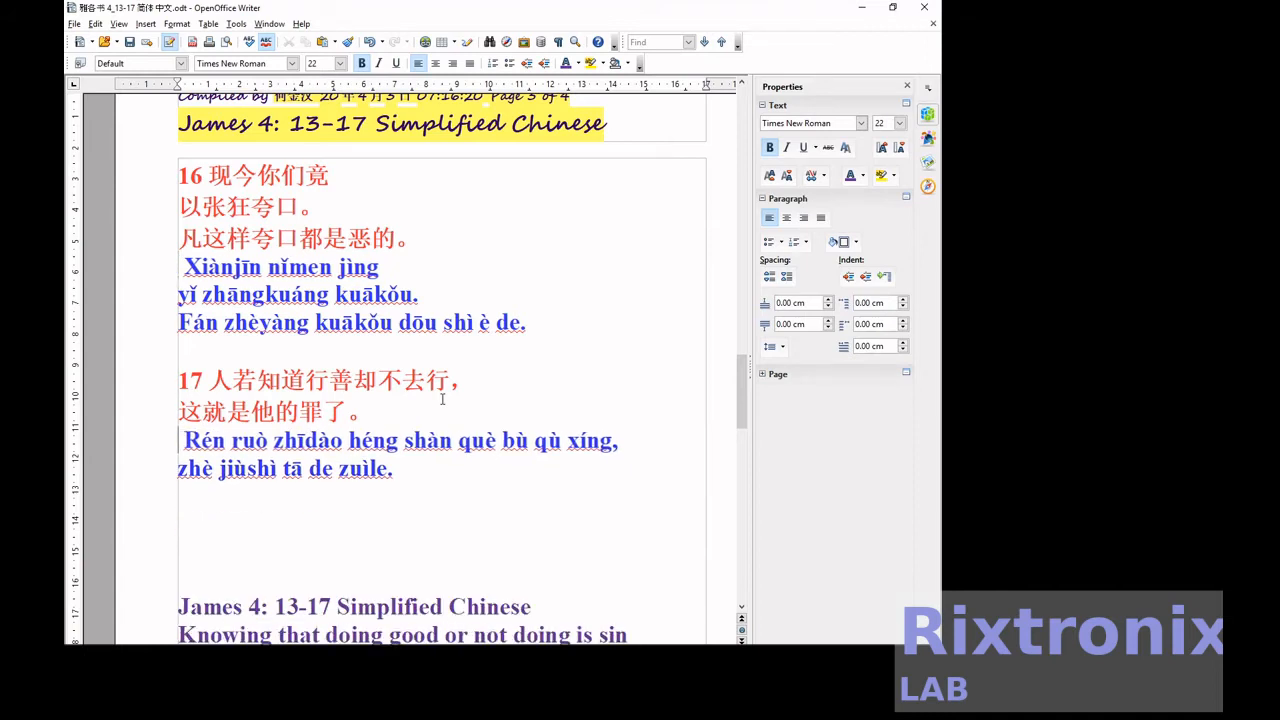
- Move the two English heading lines from page 3 to directly below the pinyin heading lines on page 1
{"action": "key", "text": "Down"}
{"action": "key", "text": "Down"}
{"action": "key", "text": "Down"}
{"action": "key", "text": "Down"}
{"action": "key", "text": "Down"}
{"action": "key", "text": "Down"}
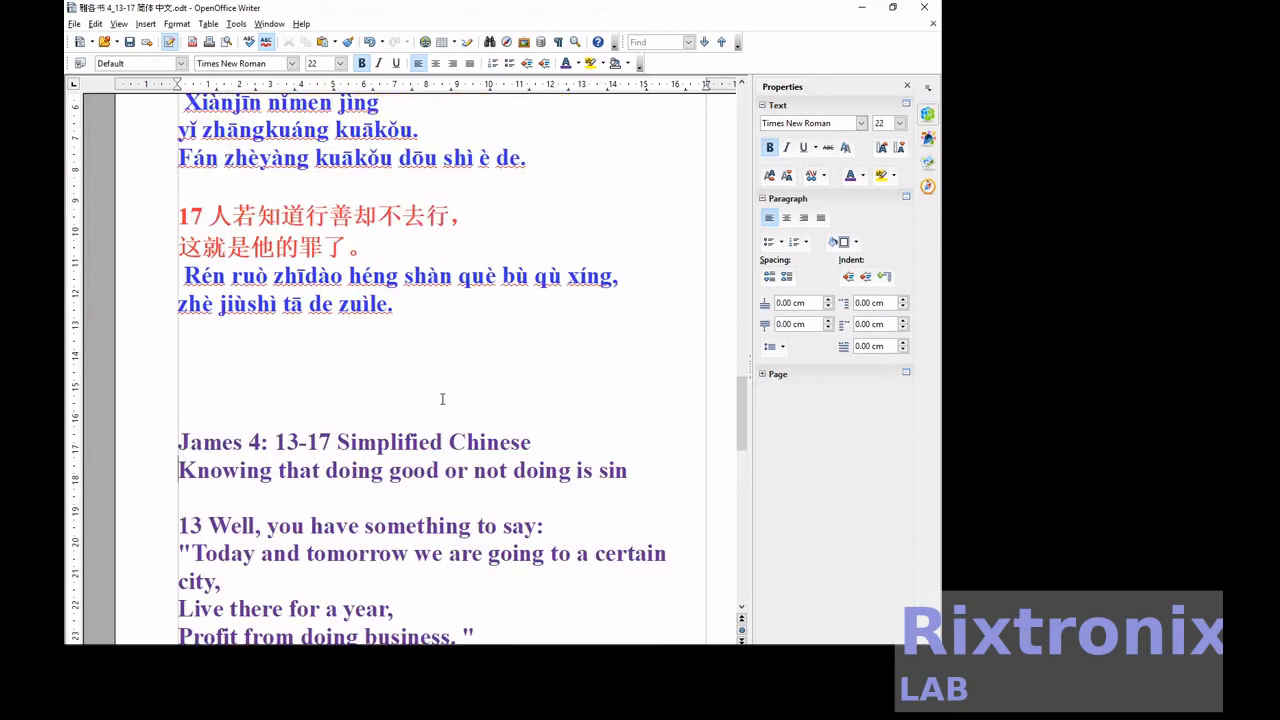
{"action": "key", "text": "shift+Down"}
{"action": "key", "text": "shift+Down"}
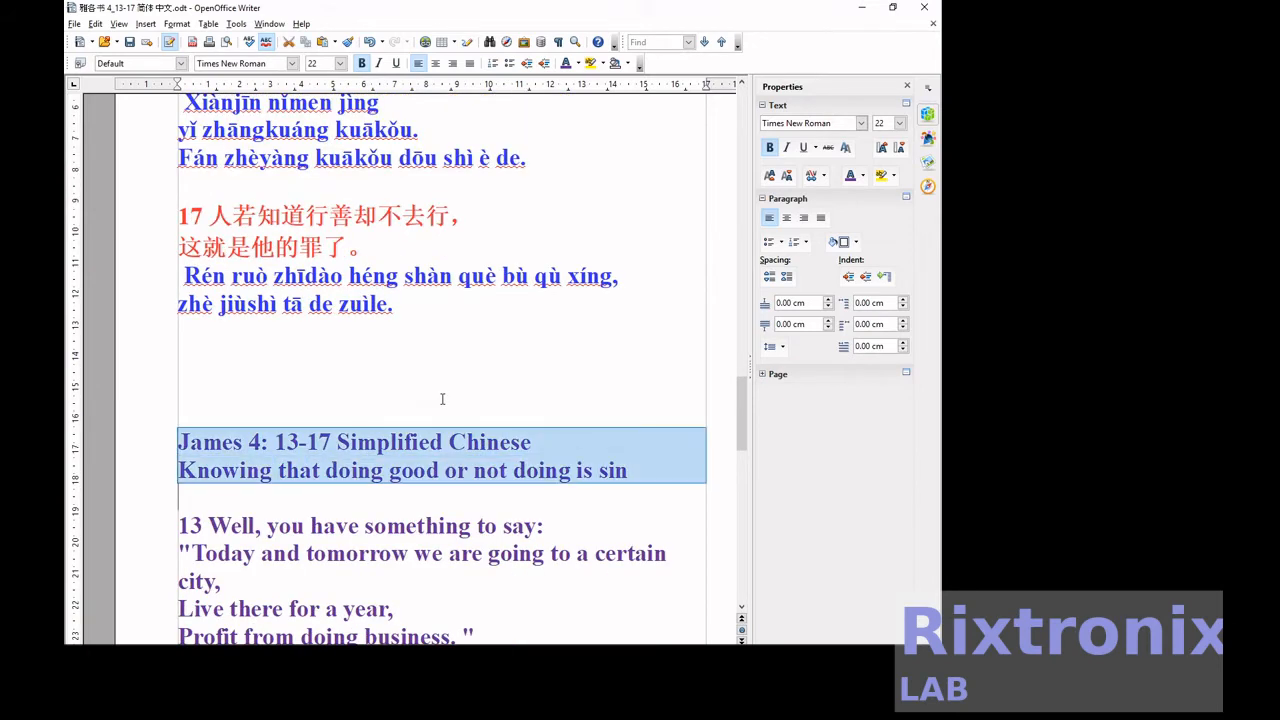
{"action": "key", "text": "Delete"}
{"action": "key", "text": "Page_Up"}
{"action": "key", "text": "ctrl+Home"}
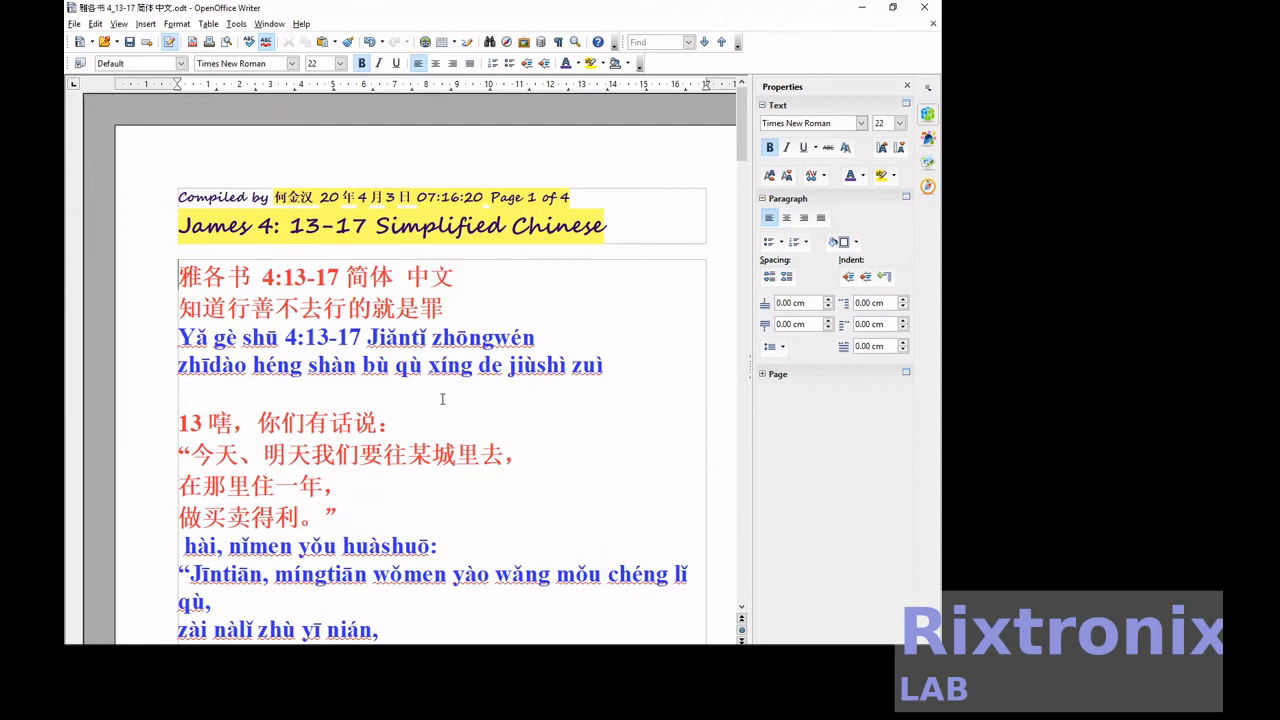
{"action": "key", "text": "Down"}
{"action": "key", "text": "Down"}
{"action": "key", "text": "End"}
{"action": "key", "text": "Return"}
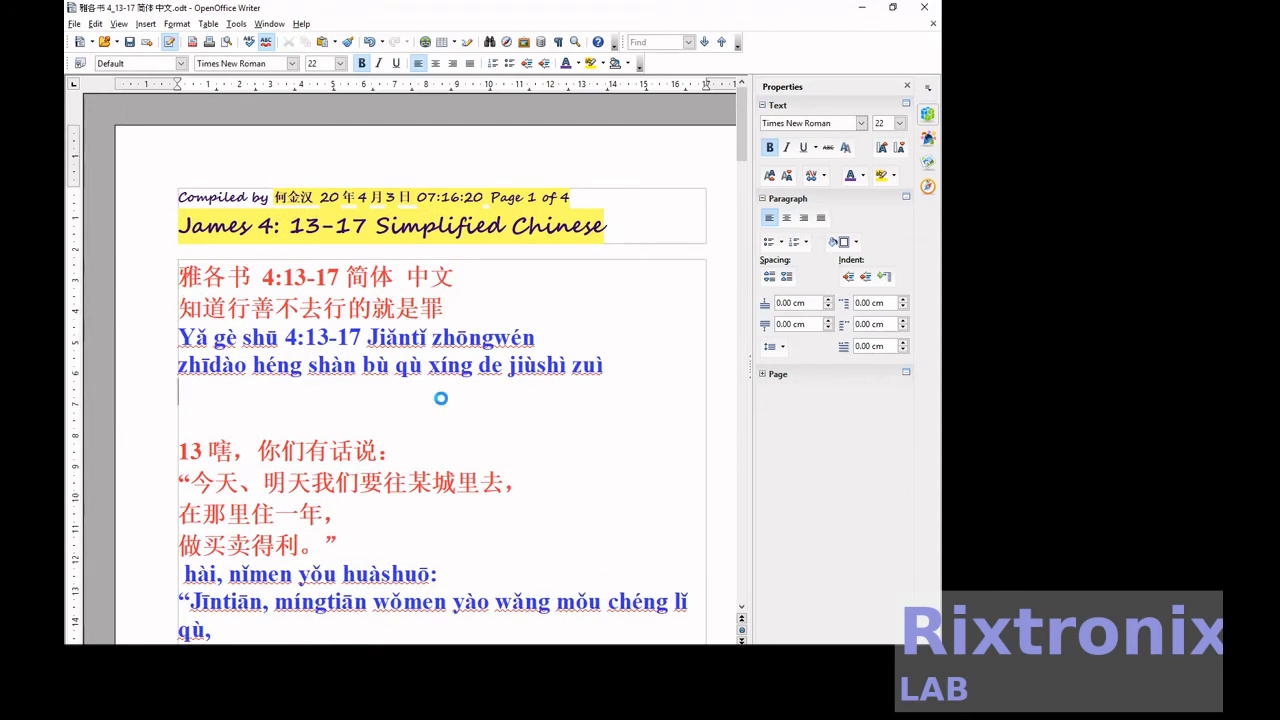
{"action": "key", "text": "ctrl+v"}
{"action": "key", "text": "Down"}
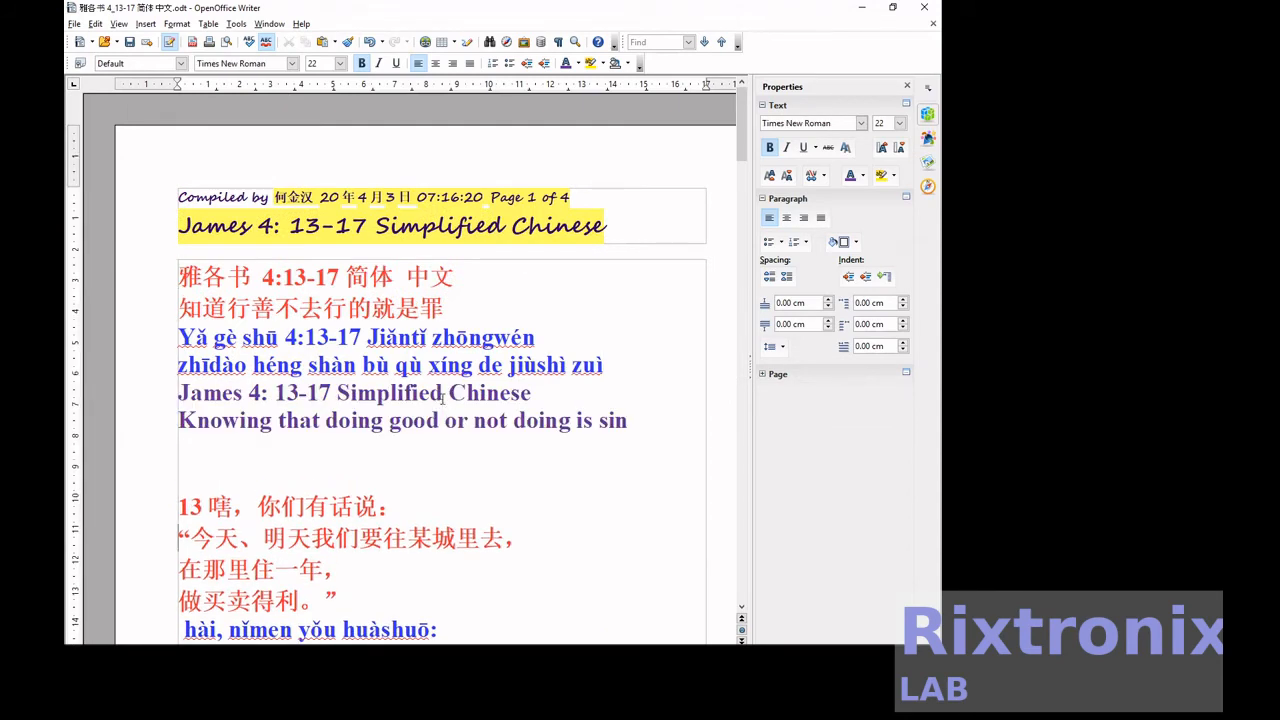
- Move the line "James 4: 13-17 Simplified Chinese" to directly below the Chinese title line on page 1
{"action": "key", "text": "Up"}
{"action": "key", "text": "Up"}
{"action": "key", "text": "Up"}
{"action": "key", "text": "Up"}
{"action": "key", "text": "Up"}
{"action": "key", "text": "shift+End"}
{"action": "key", "text": "ctrl+c"}
{"action": "key", "text": "Delete"}
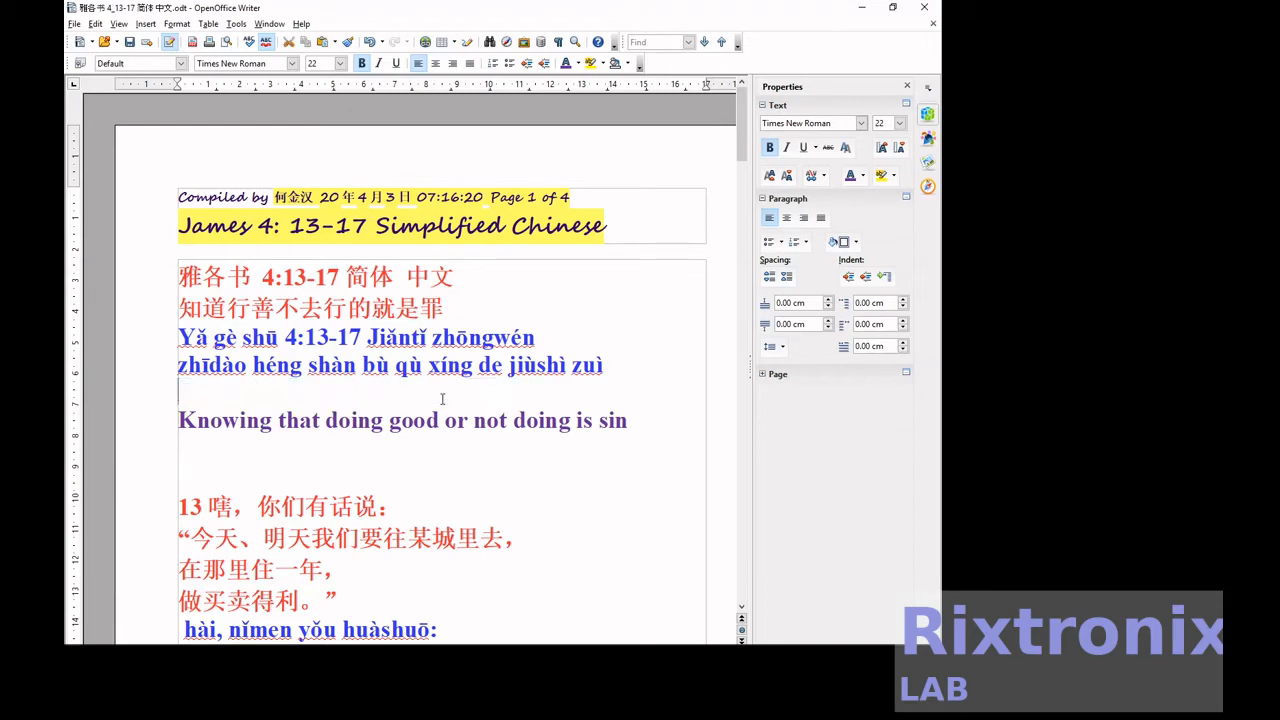
{"action": "key", "text": "Up"}
{"action": "key", "text": "Up"}
{"action": "key", "text": "Up"}
{"action": "key", "text": "Up"}
{"action": "key", "text": "End"}
{"action": "key", "text": "Return"}
{"action": "key", "text": "ctrl+v"}
- Move the pinyin title "Yǎ gè shū 4:13-17 Jiǎntǐ zhōngwén" between the Chinese and English title lines
{"action": "key", "text": "Down"}
{"action": "key", "text": "Down"}
{"action": "key", "text": "Home"}
{"action": "key", "text": "shift+End"}
{"action": "key", "text": "ctrl+x"}
{"action": "key", "text": "Up"}
{"action": "key", "text": "Up"}
{"action": "key", "text": "Up"}
{"action": "key", "text": "End"}
{"action": "key", "text": "Return"}
{"action": "key", "text": "ctrl+v"}
- Separate the title from the subtitle with a blank line and remove the extra blank lines within and below the subtitle
{"action": "key", "text": "Up"}
{"action": "key", "text": "End"}
{"action": "key", "text": "Return"}
{"action": "key", "text": "Down"}
{"action": "key", "text": "Down"}
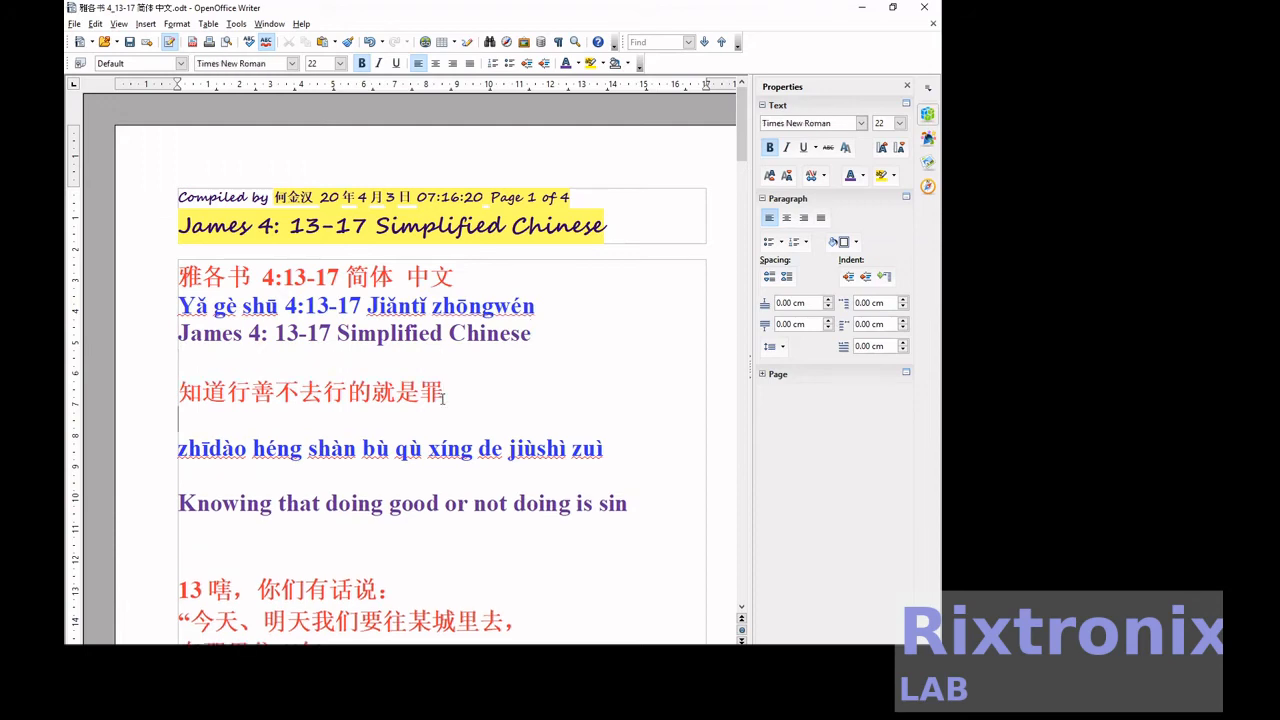
{"action": "key", "text": "Delete"}
{"action": "key", "text": "Down"}
{"action": "key", "text": "Delete"}
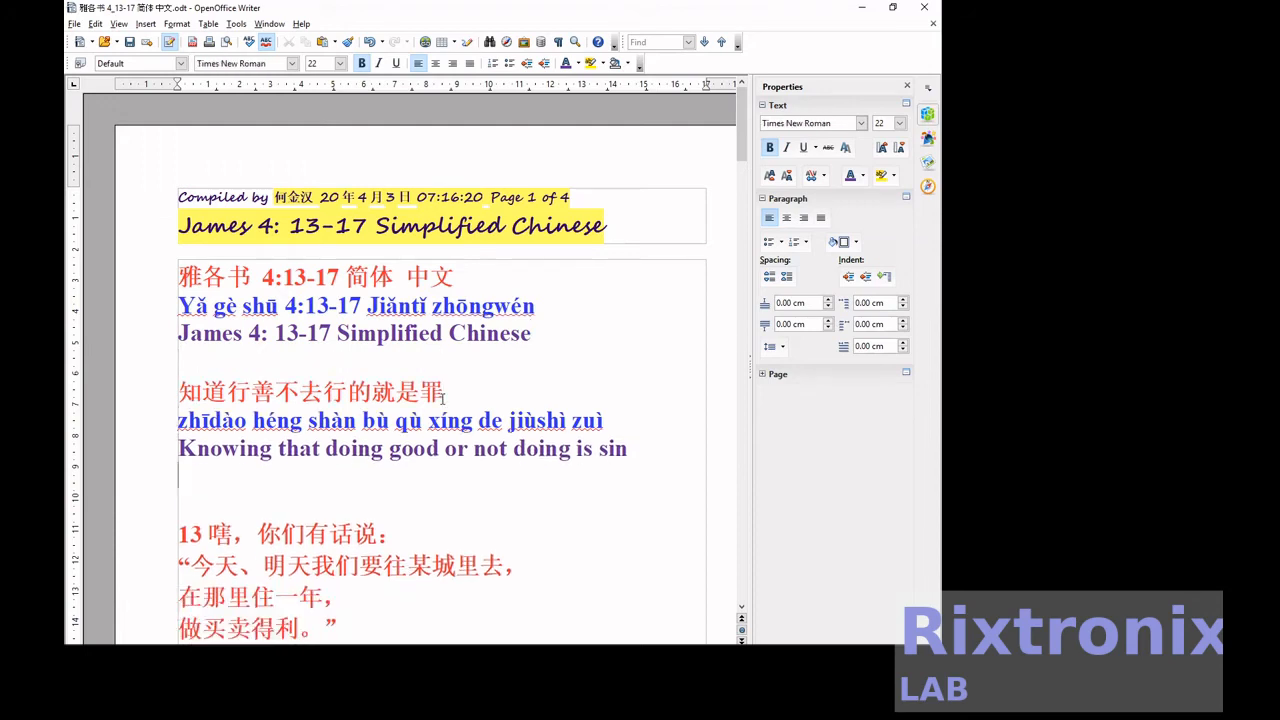
{"action": "key", "text": "Delete"}
- Look through pages 1 and 2 to check the layout of the heading and verses 13 to 15
{"action": "key", "text": "Page_Down"}
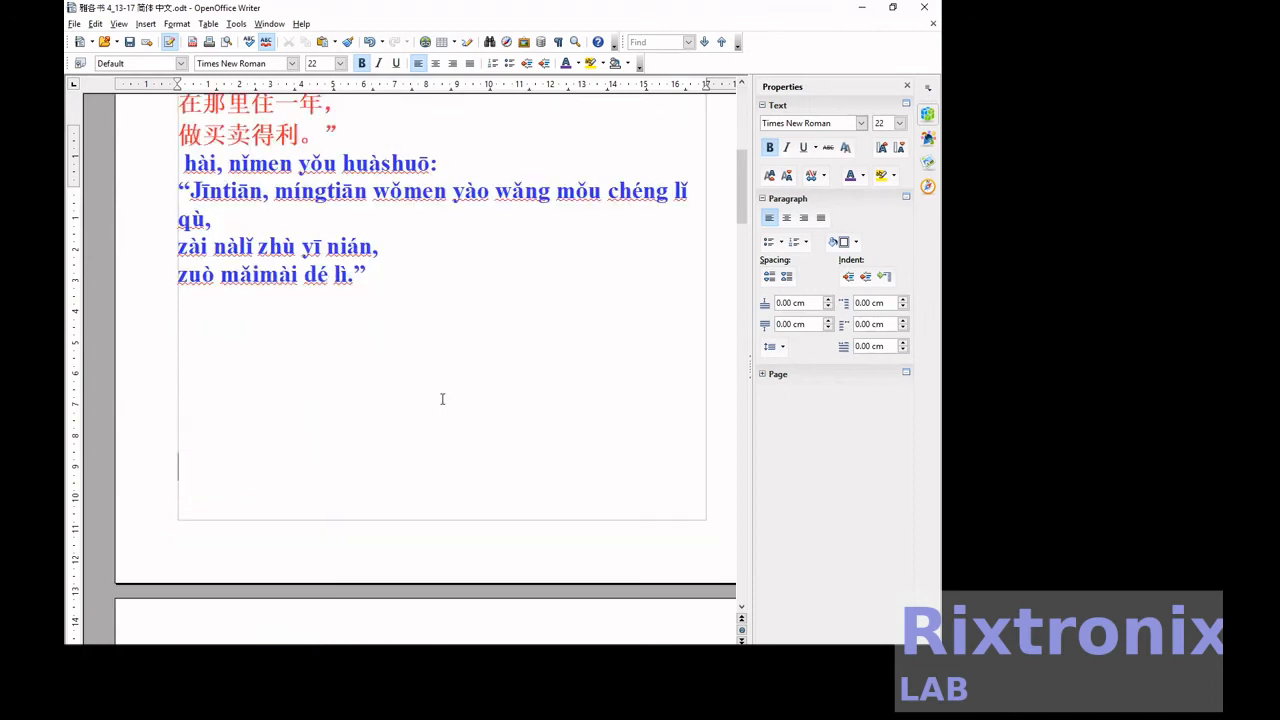
{"action": "key", "text": "Page_Down"}
{"action": "key", "text": "Page_Down"}
{"action": "key", "text": "Page_Down"}
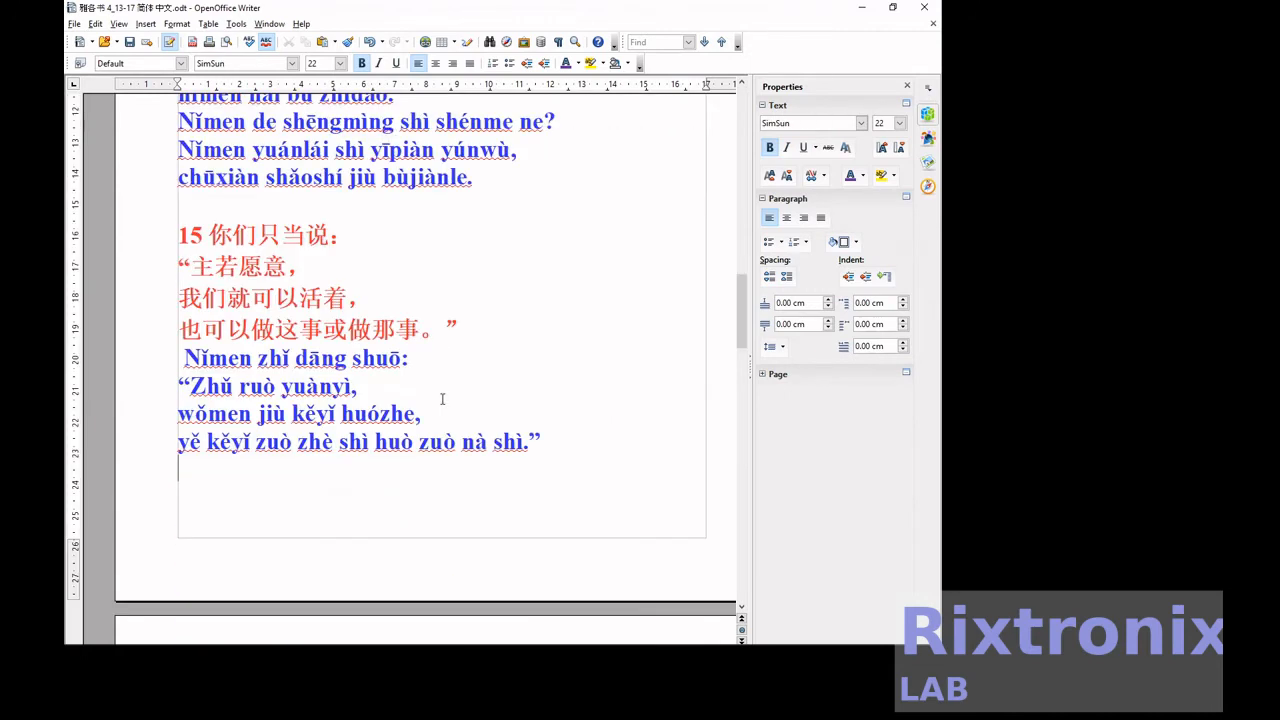
{"action": "key", "text": "Page_Up"}
{"action": "key", "text": "Page_Up"}
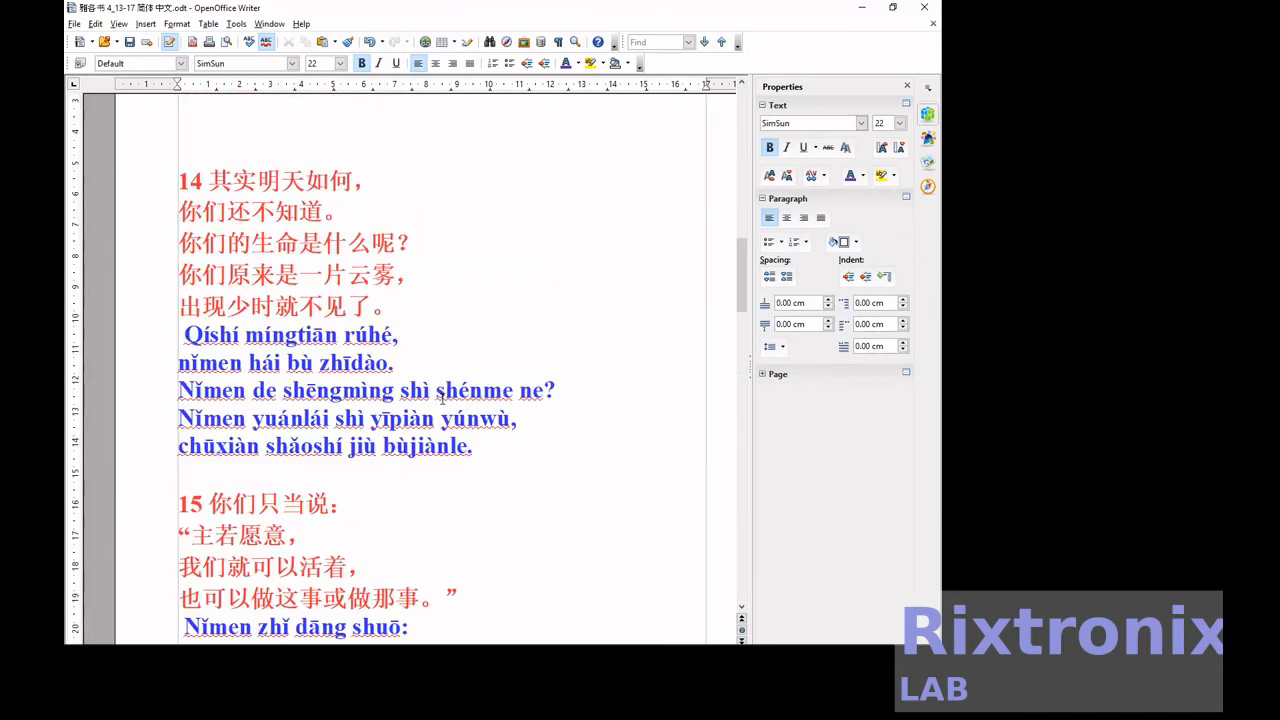
{"action": "key", "text": "Page_Up"}
{"action": "key", "text": "Page_Up"}
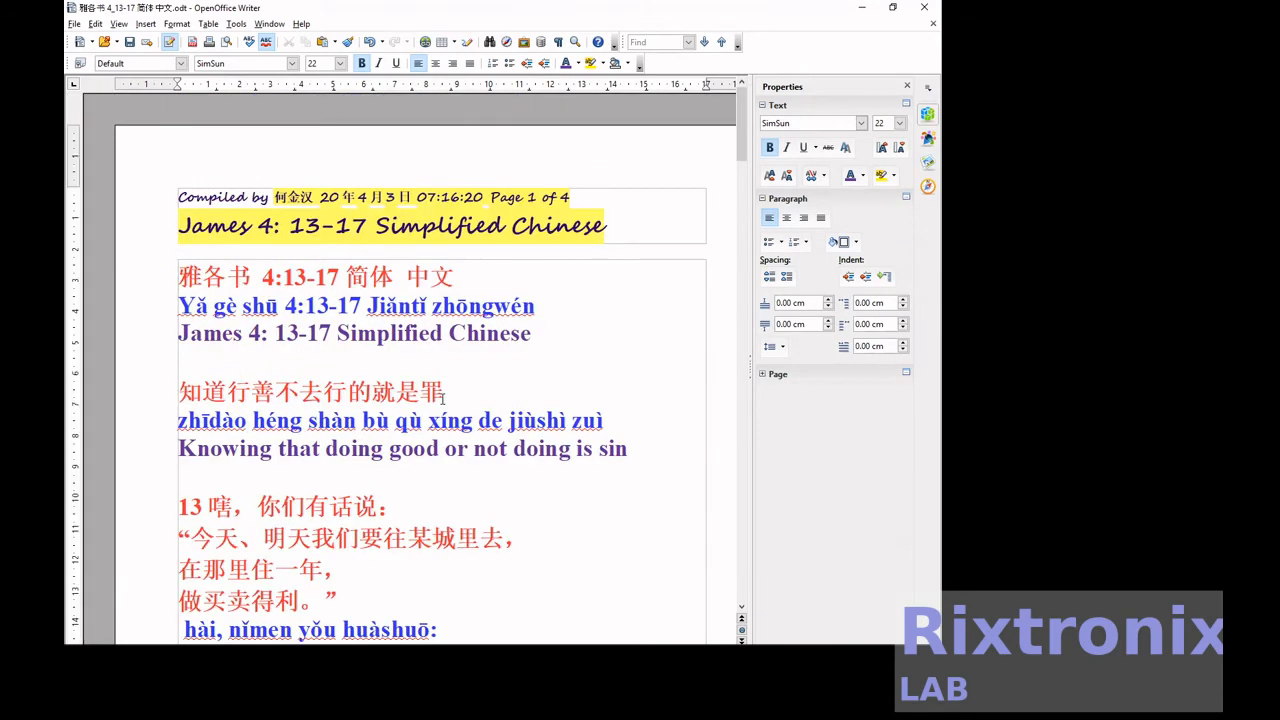
- Move the pinyin line "hài, nǐmen yǒu huàshuō:" to directly below the first Chinese line of verse 13
{"action": "key", "text": "Down"}
{"action": "key", "text": "Down"}
{"action": "key", "text": "Down"}
{"action": "key", "text": "Down"}
{"action": "key", "text": "Down"}
{"action": "key", "text": "Down"}
{"action": "key", "text": "Down"}
{"action": "key", "text": "Down"}
{"action": "key", "text": "Down"}
{"action": "key", "text": "Down"}
{"action": "key", "text": "Down"}
{"action": "key", "text": "Down"}
{"action": "key", "text": "shift+End"}
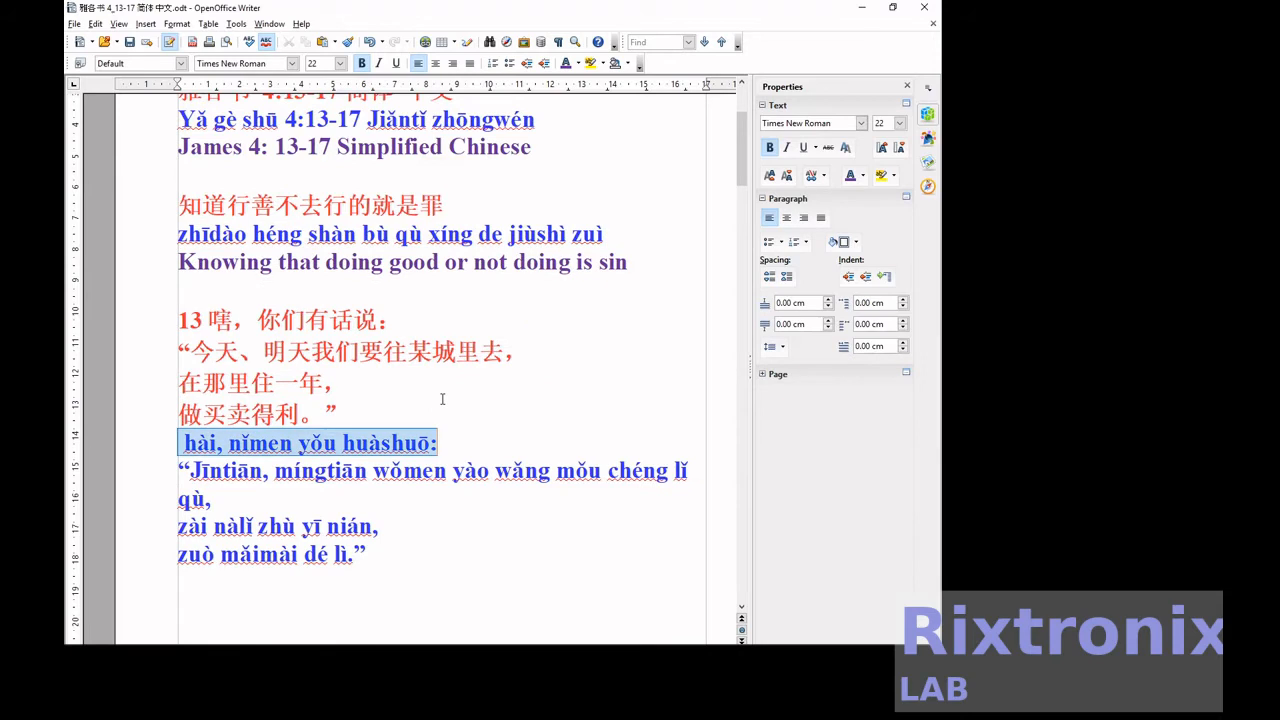
{"action": "key", "text": "ctrl+x"}
{"action": "key", "text": "Up"}
{"action": "key", "text": "Up"}
{"action": "key", "text": "Up"}
{"action": "key", "text": "Up"}
{"action": "key", "text": "End"}
{"action": "key", "text": "Return"}
{"action": "key", "text": "ctrl+v"}
- Move the pinyin line beginning "Jīntiān, míngtiān" to directly below the second Chinese line of verse 13
{"action": "key", "text": "Down"}
{"action": "key", "text": "Down"}
{"action": "key", "text": "Down"}
{"action": "key", "text": "Down"}
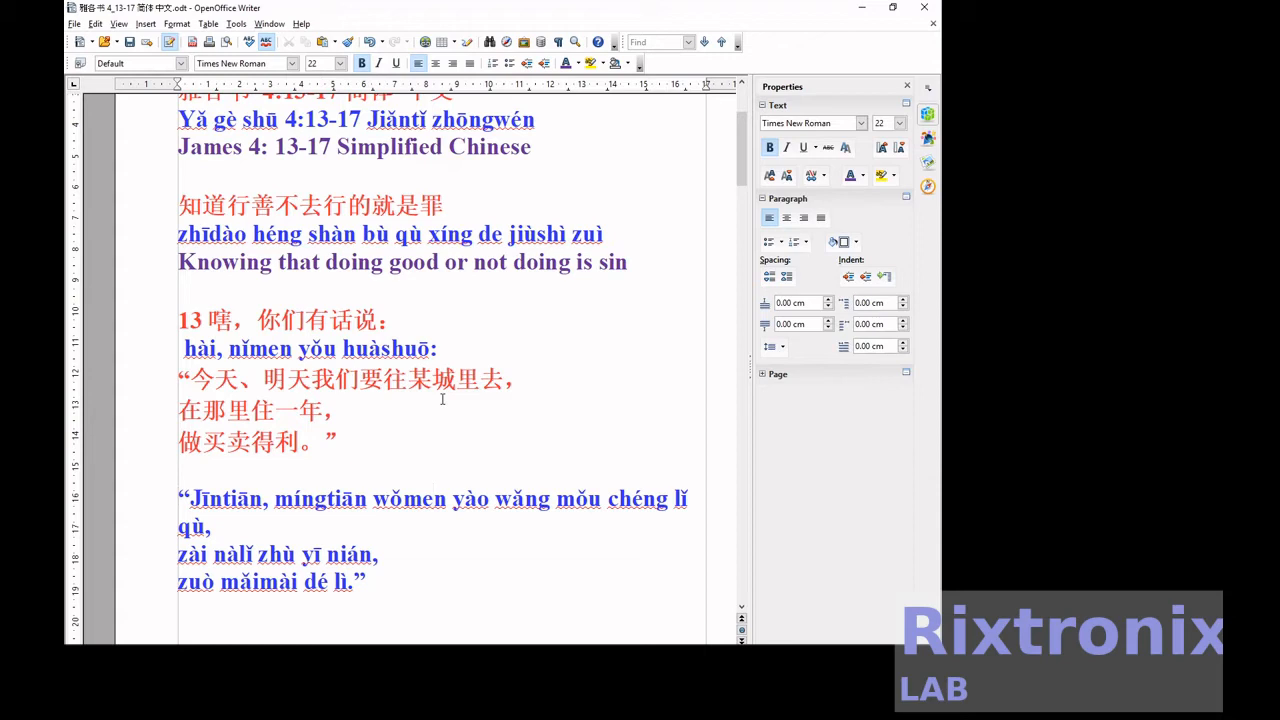
{"action": "key", "text": "Down"}
{"action": "key", "text": "shift+End"}
{"action": "key", "text": "shift+Down"}
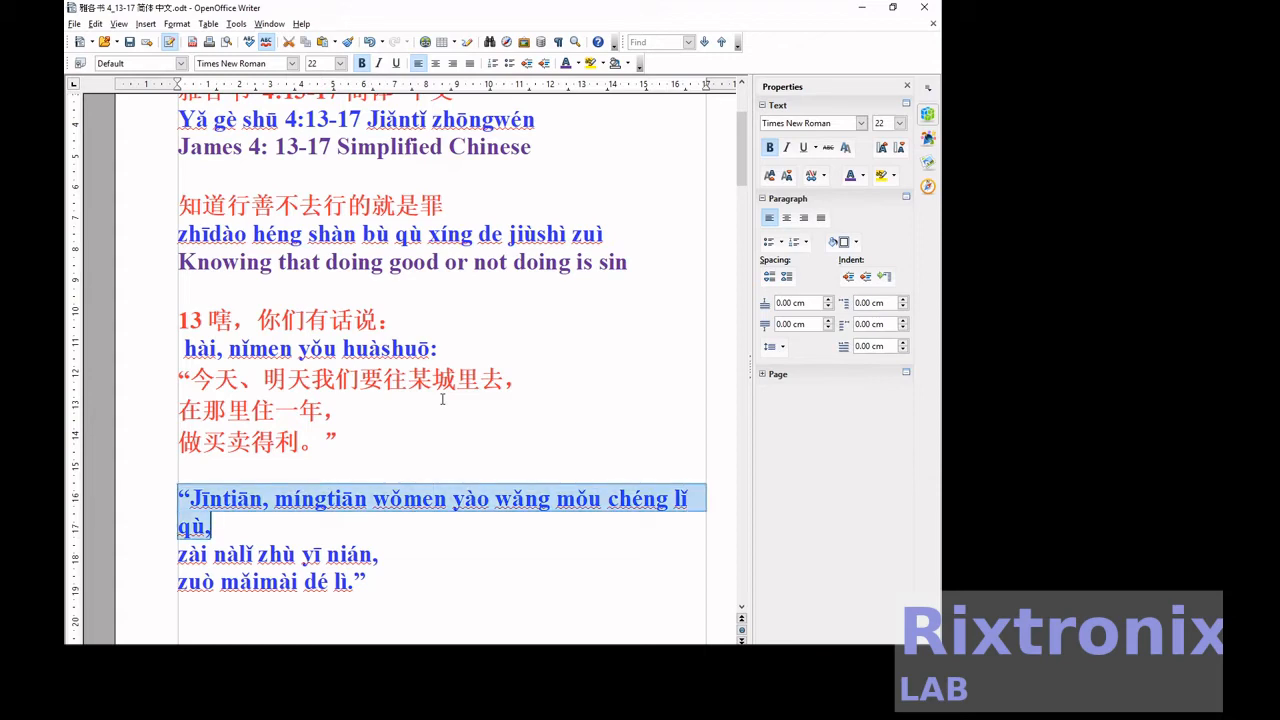
{"action": "key", "text": "ctrl+x"}
{"action": "key", "text": "Up"}
{"action": "key", "text": "Up"}
{"action": "key", "text": "Up"}
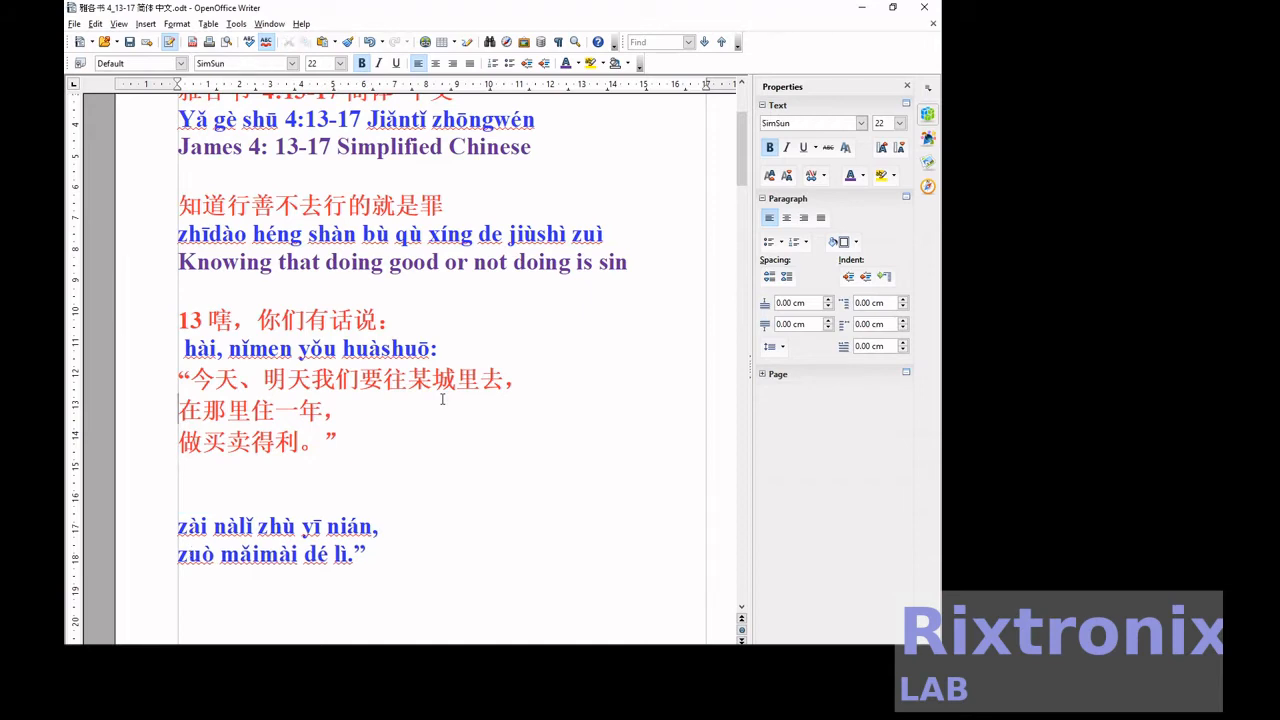
{"action": "key", "text": "Left"}
{"action": "key", "text": "Return"}
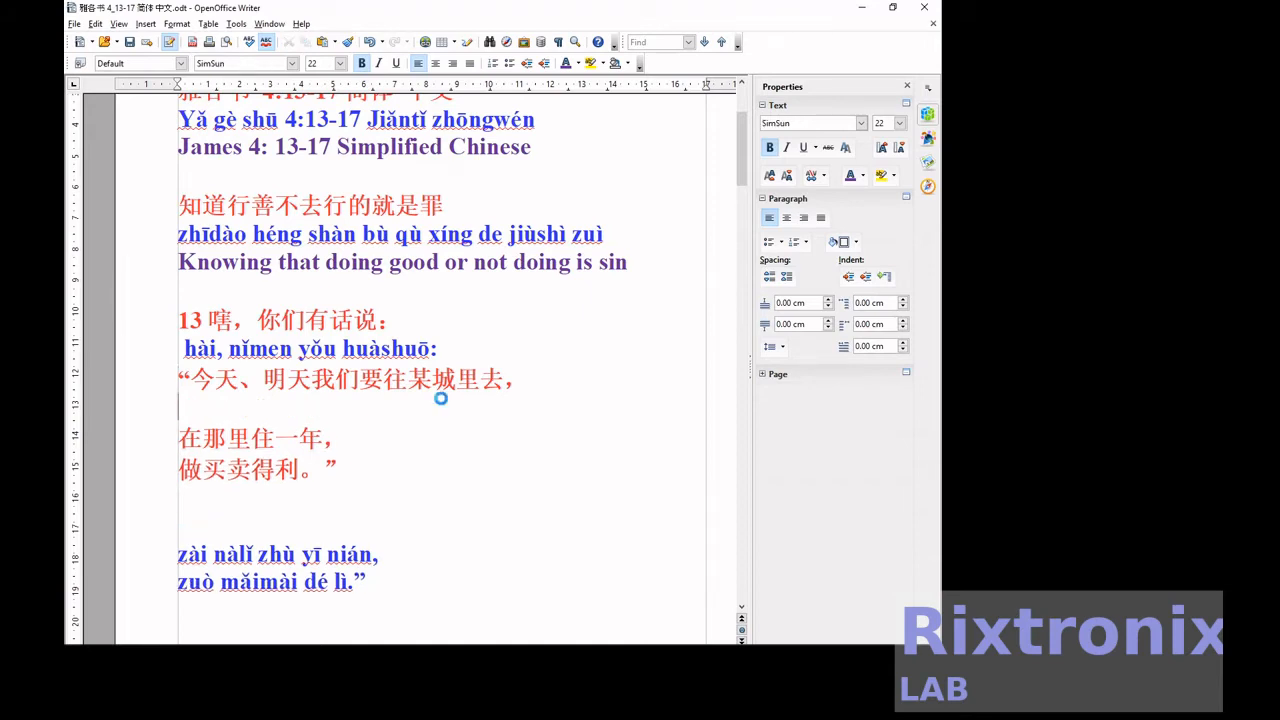
{"action": "key", "text": "ctrl+v"}
- Set the font size of the pinyin line beginning "Jīntiān, míngtiān" to 20 so it fits on one line
{"action": "key", "text": "Down"}
{"action": "key", "text": "Left"}
{"action": "key", "text": "Left"}
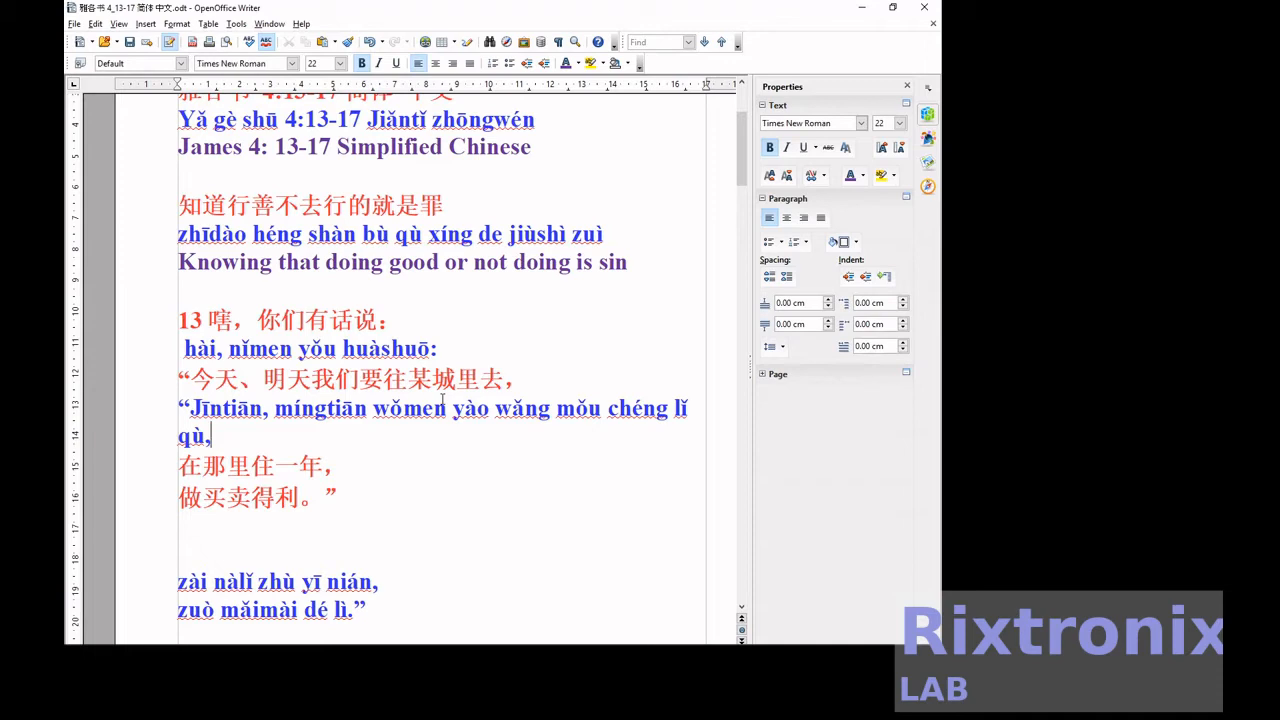
{"action": "key", "text": "shift+Up"}
{"action": "key", "text": "shift+Home"}
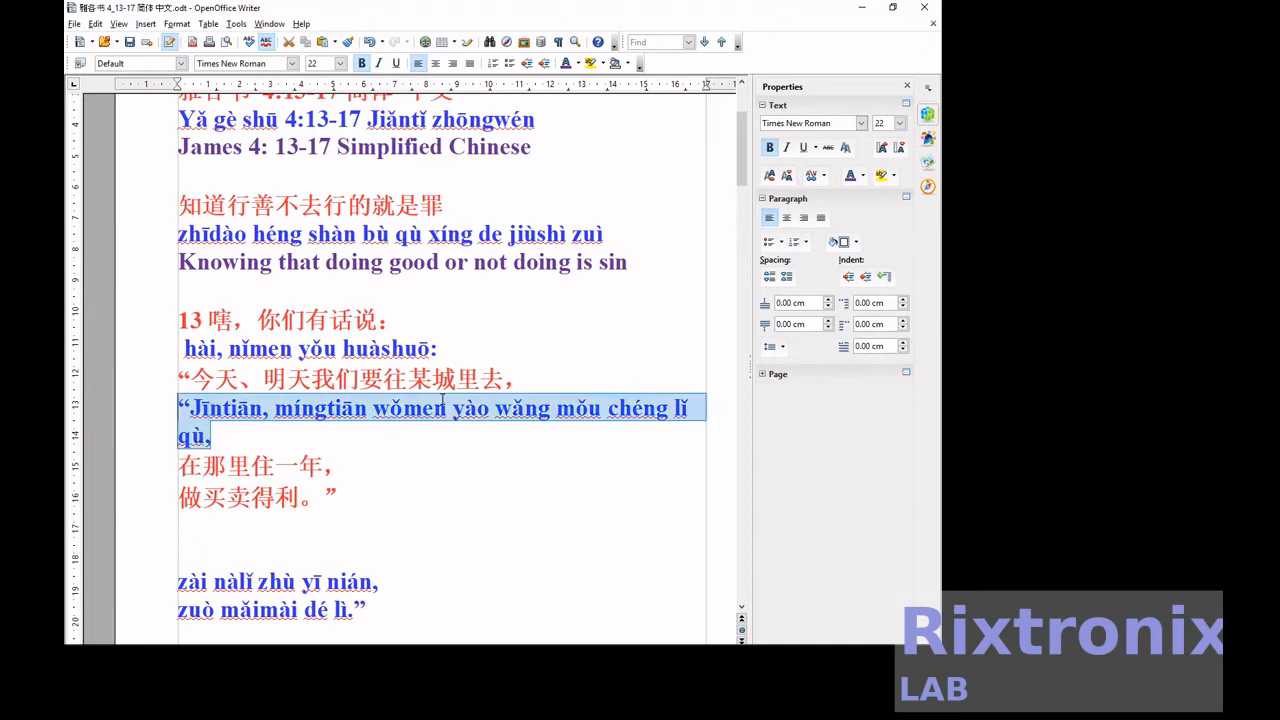
{"action": "left_click", "coordinate": [340, 63]}
{"action": "left_click", "coordinate": [316, 120]}
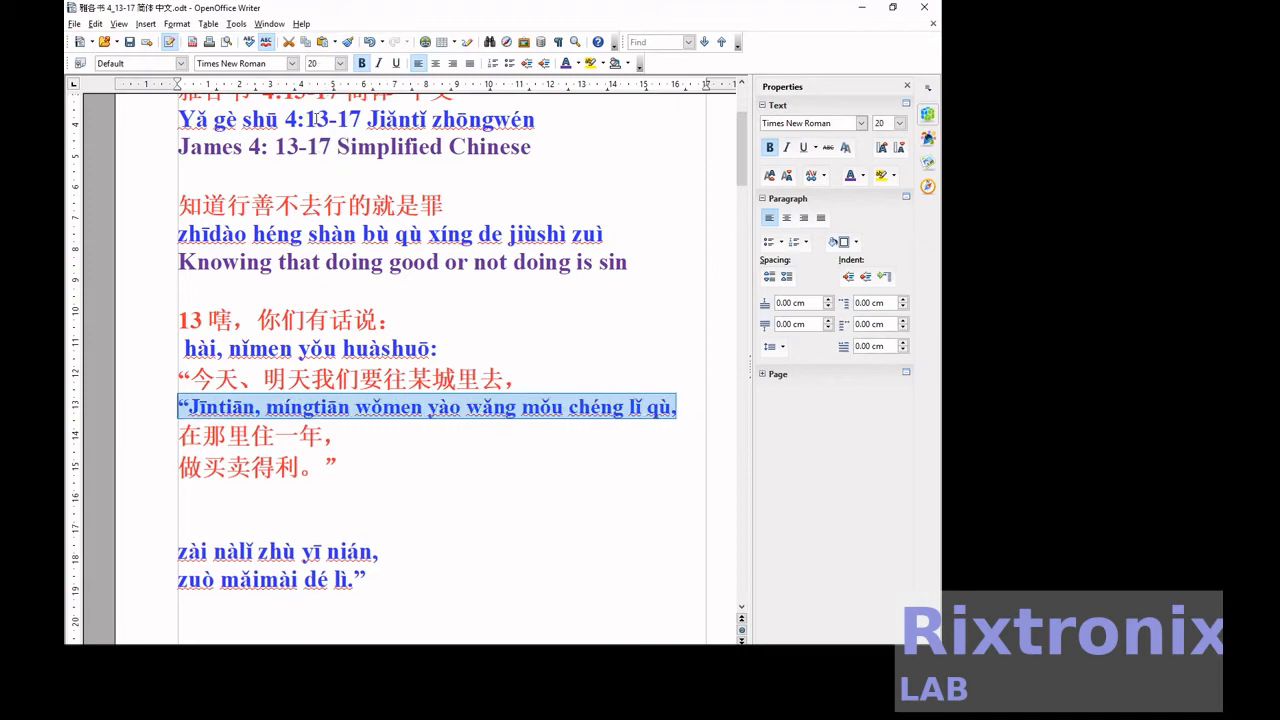
- Move the pinyin line "zài nàlǐ zhù yī nián," to directly below the Chinese line "在那里住一年，"
{"action": "left_click", "coordinate": [206, 533]}
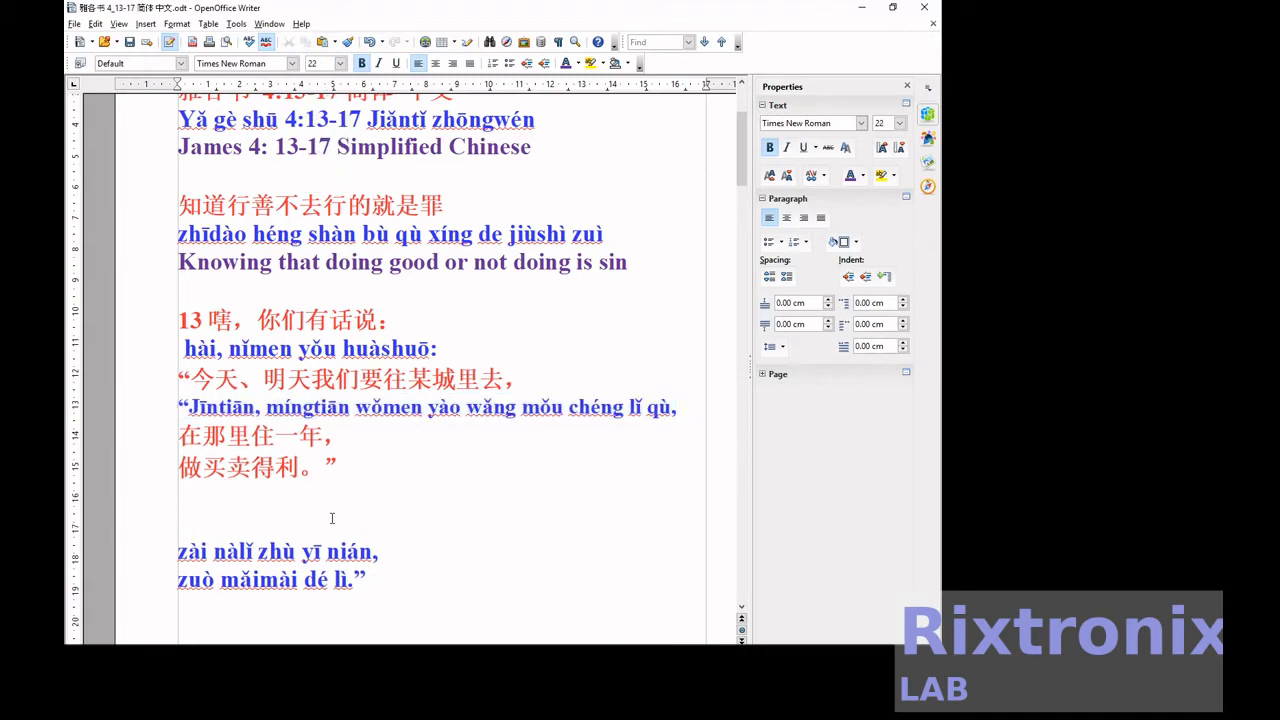
{"action": "key", "text": "shift+End"}
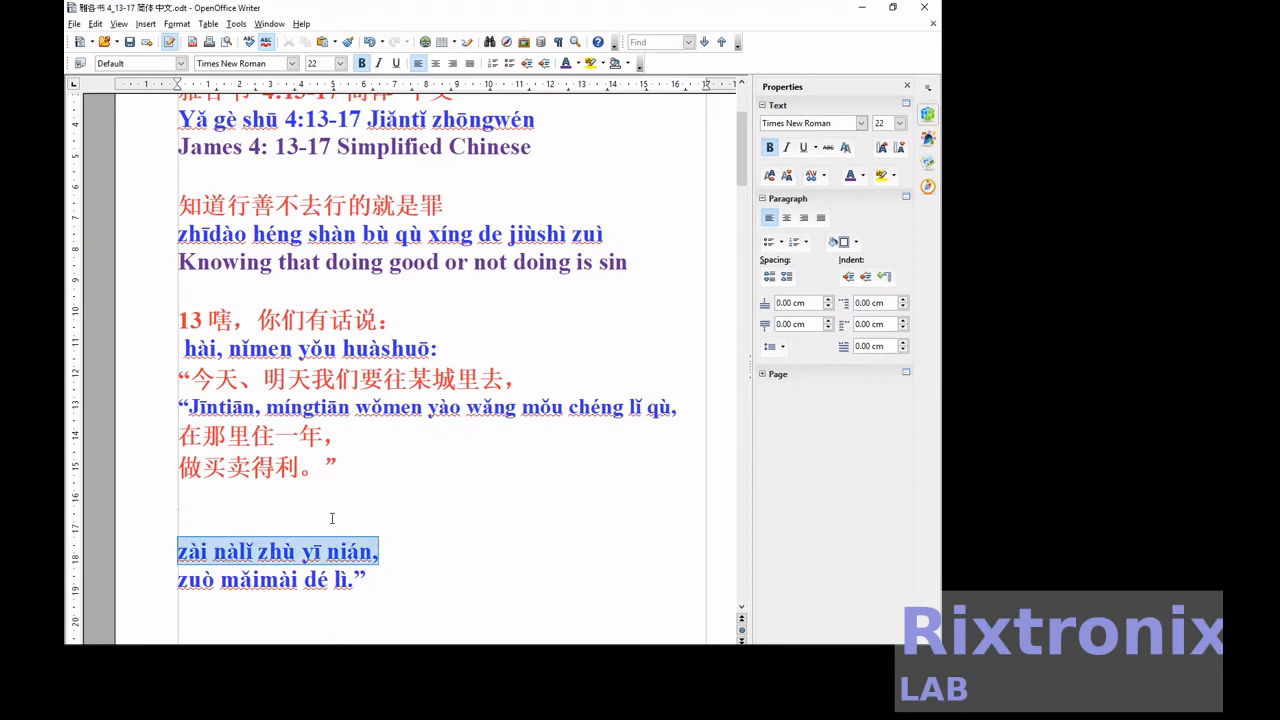
{"action": "key", "text": "ctrl+x"}
{"action": "key", "text": "Up"}
{"action": "key", "text": "Up"}
{"action": "key", "text": "Up"}
{"action": "key", "text": "End"}
{"action": "key", "text": "Return"}
{"action": "key", "text": "ctrl+v"}
- Delete the blank lines between the last Chinese line and the last pinyin line of verse 13, and save the document
{"action": "key", "text": "Down"}
{"action": "key", "text": "Down"}
{"action": "key", "text": "Delete"}
{"action": "key", "text": "Delete"}
{"action": "key", "text": "Delete"}
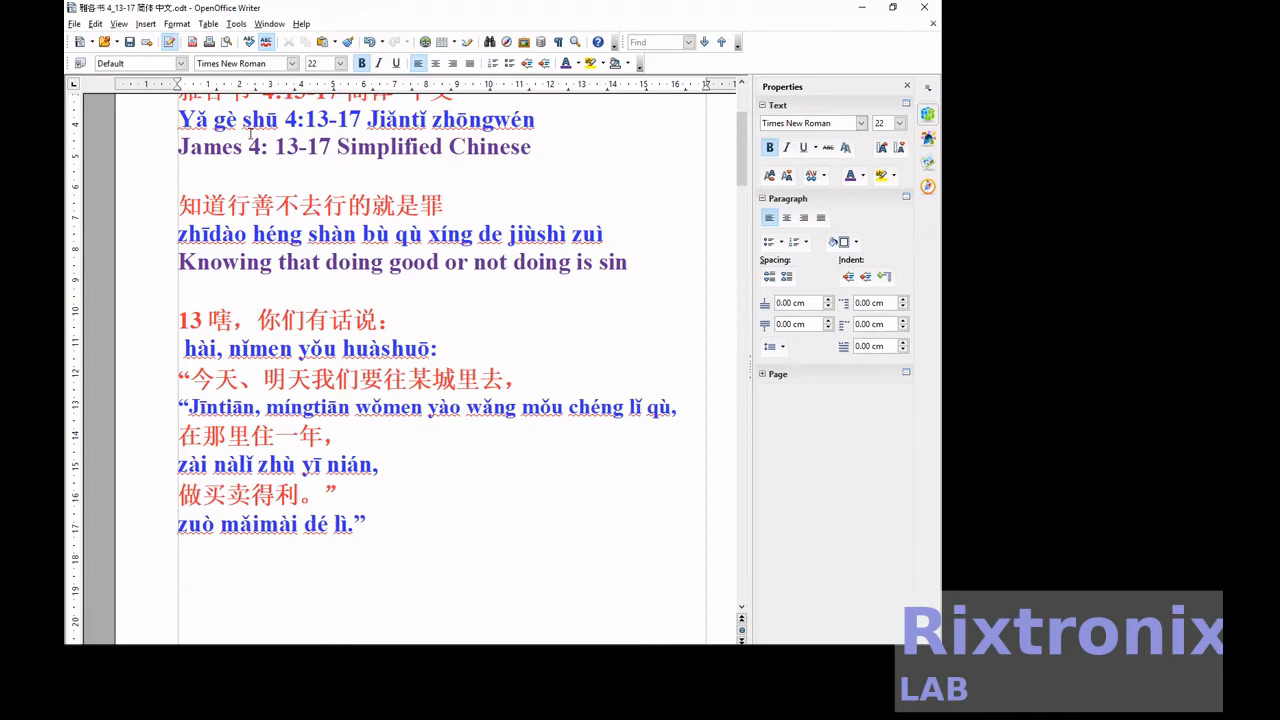
{"action": "key", "text": "ctrl+s"}
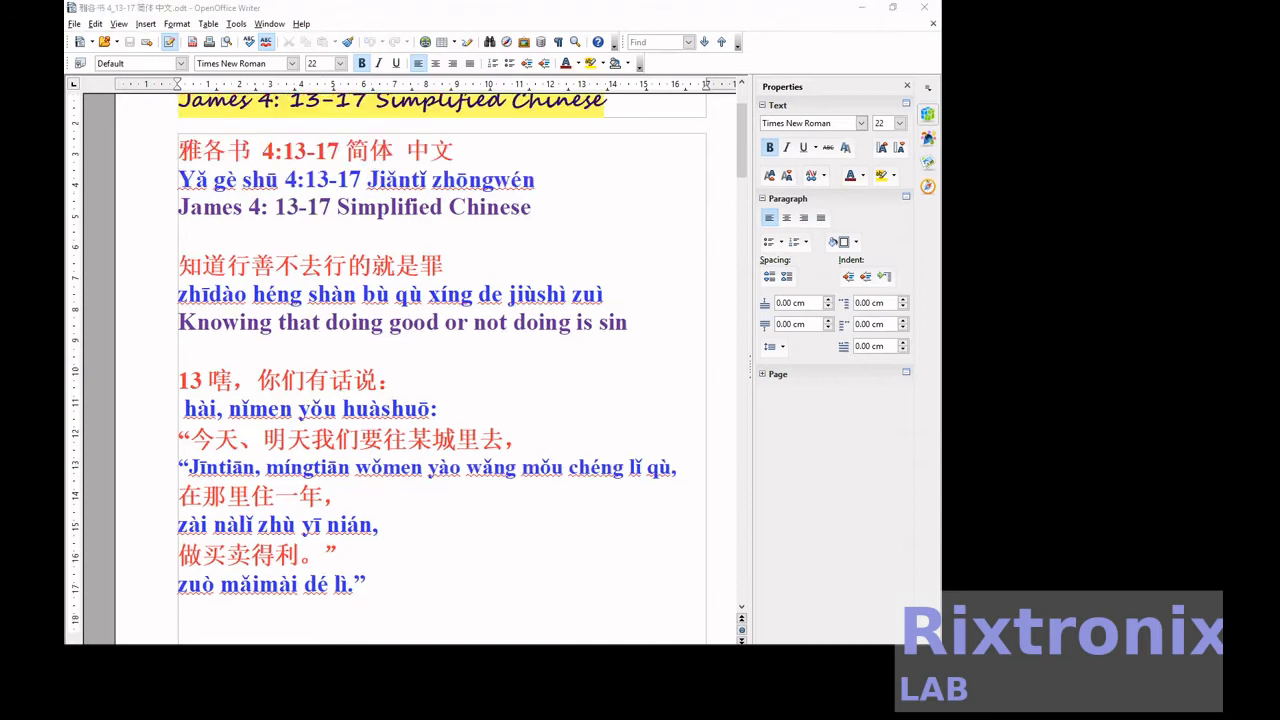
{"action": "scroll", "coordinate": [480, 457], "scroll_direction": "down", "scroll_amount": 15}
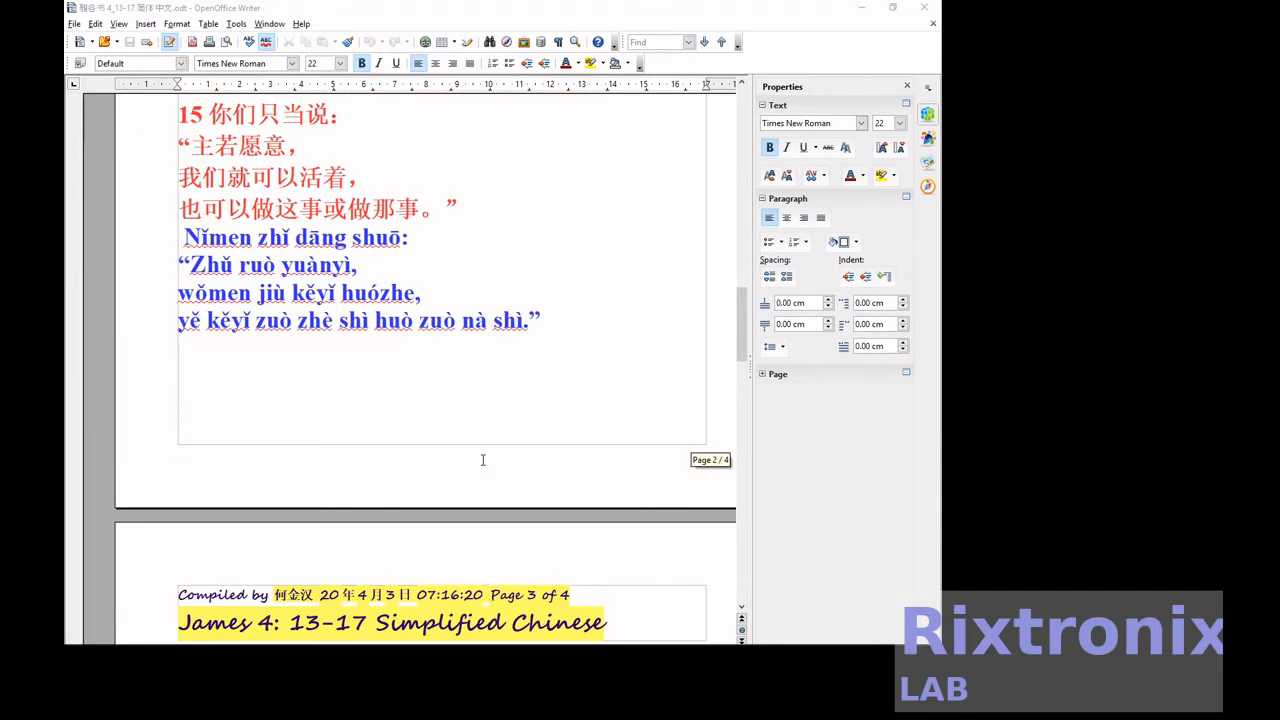
{"action": "scroll", "coordinate": [482, 460], "scroll_direction": "down", "scroll_amount": 1}
{"action": "scroll", "coordinate": [482, 460], "scroll_direction": "up", "scroll_amount": 15}
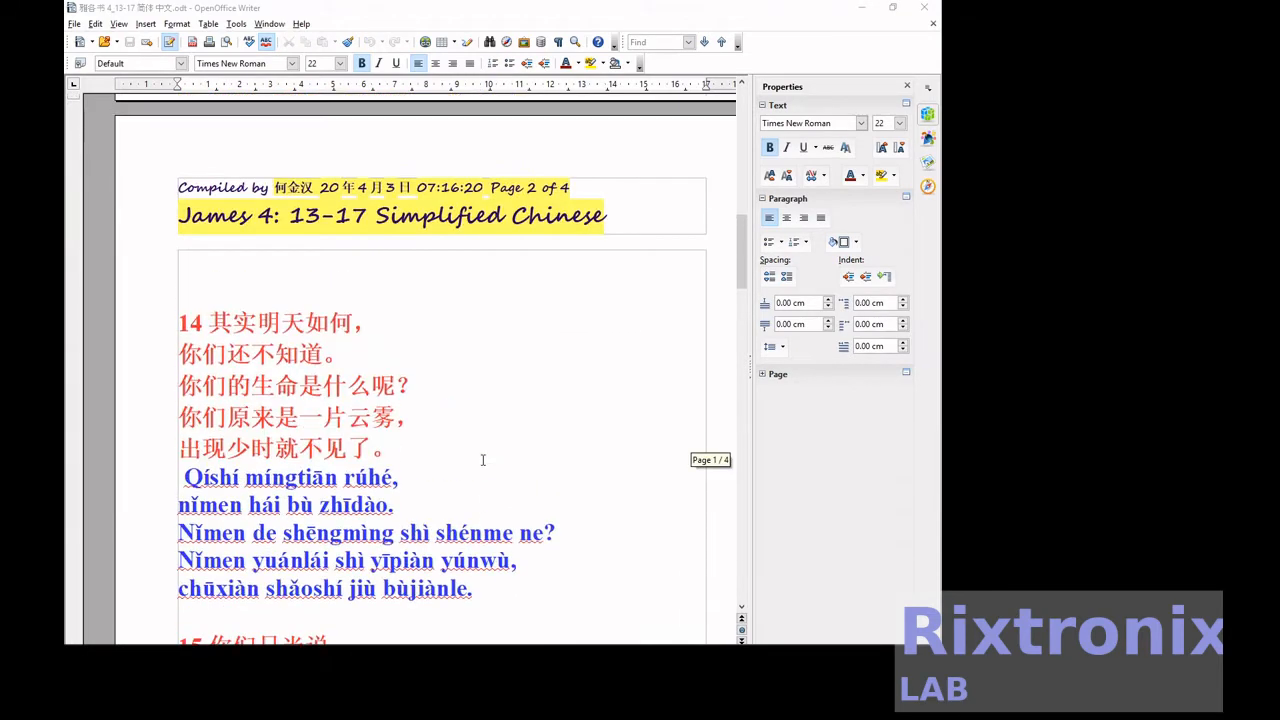
- Move the pinyin line "Qíshí míngtiān rúhé," to directly below the first Chinese line of verse 14
{"action": "scroll", "coordinate": [482, 460], "scroll_direction": "up", "scroll_amount": 9}
{"action": "scroll", "coordinate": [482, 460], "scroll_direction": "down", "scroll_amount": 11}
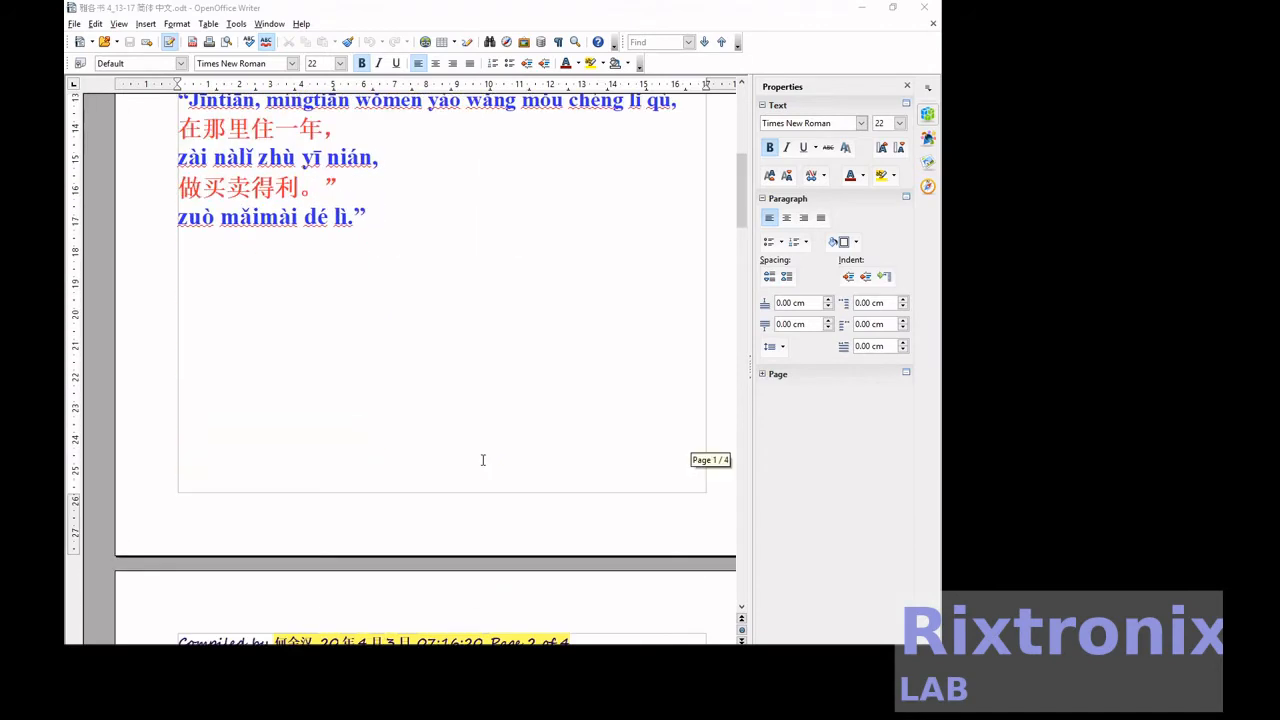
{"action": "scroll", "coordinate": [482, 460], "scroll_direction": "down", "scroll_amount": 2}
{"action": "left_click", "coordinate": [412, 493]}
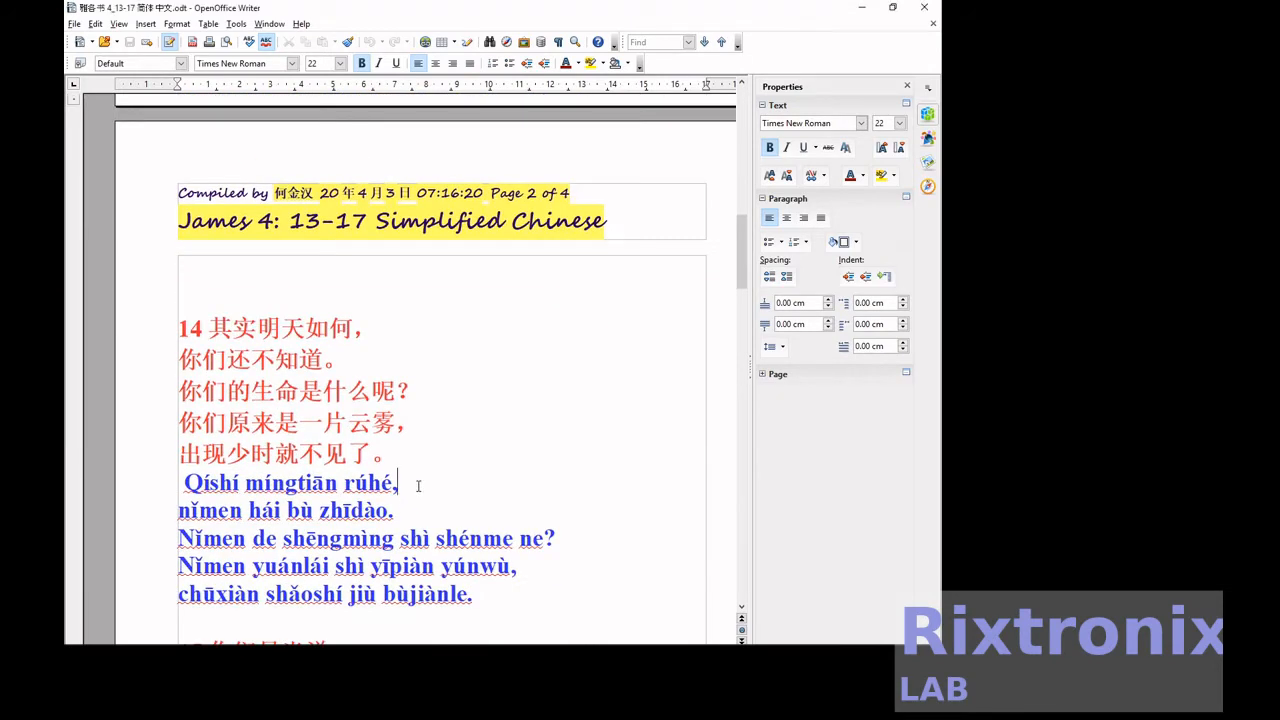
{"action": "key", "text": "shift+End"}
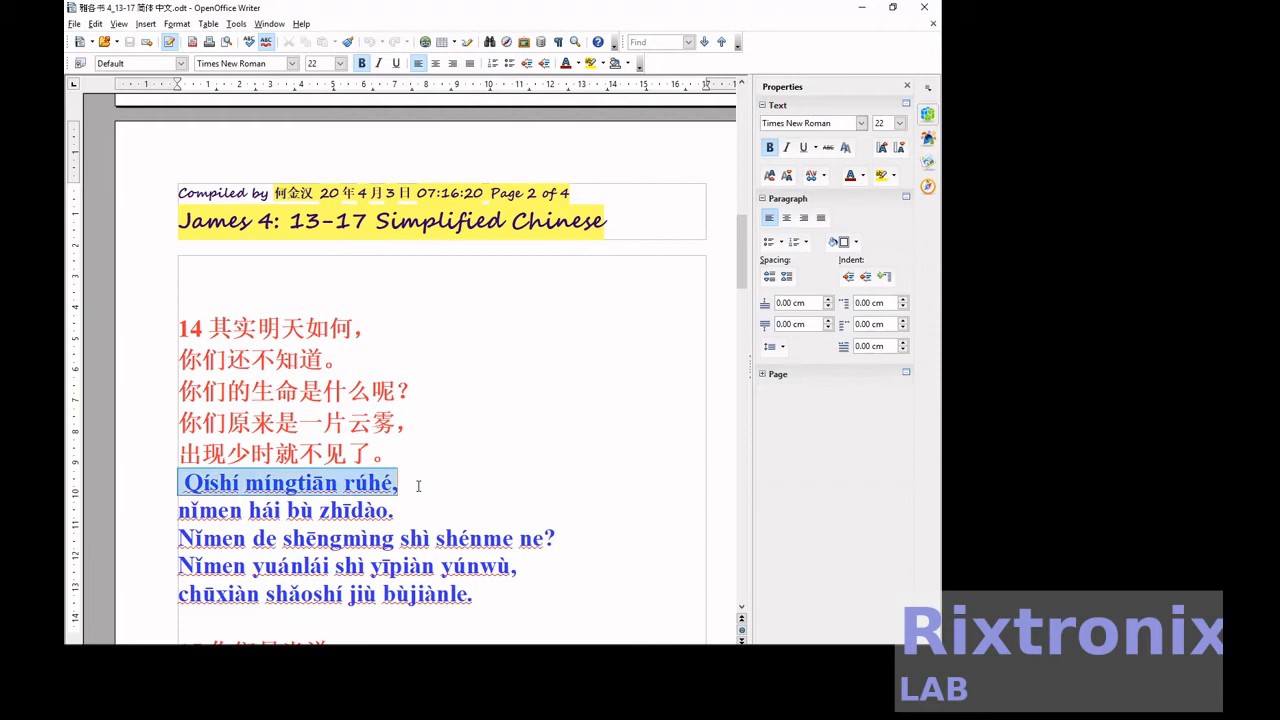
{"action": "key", "text": "Delete"}
{"action": "key", "text": "Up"}
{"action": "key", "text": "Up"}
{"action": "key", "text": "Up"}
{"action": "key", "text": "Up"}
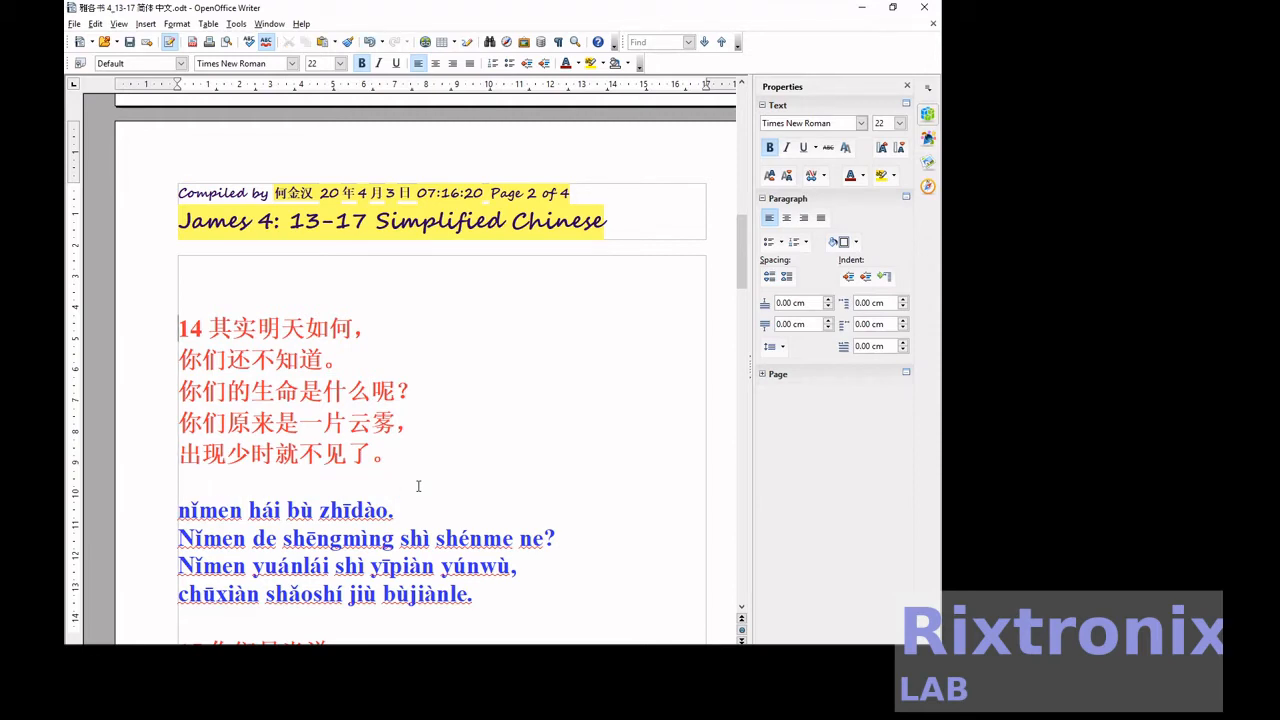
{"action": "key", "text": "End"}
{"action": "key", "text": "Return"}
{"action": "key", "text": "ctrl+v"}
- Move the pinyin line "nǐmen hái bù zhīdào." to directly below the Chinese line "你们还不知道。"
{"action": "key", "text": "Down"}
{"action": "key", "text": "Down"}
{"action": "key", "text": "Down"}
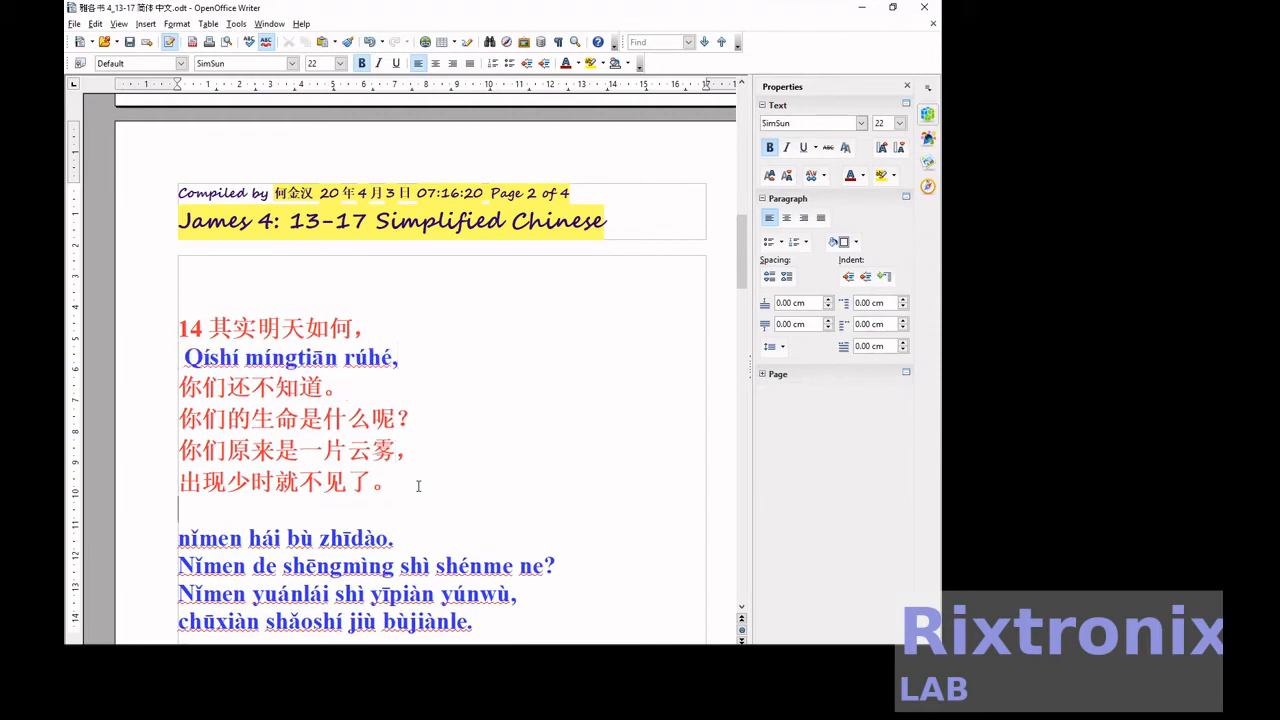
{"action": "key", "text": "Home"}
{"action": "key", "text": "shift+End"}
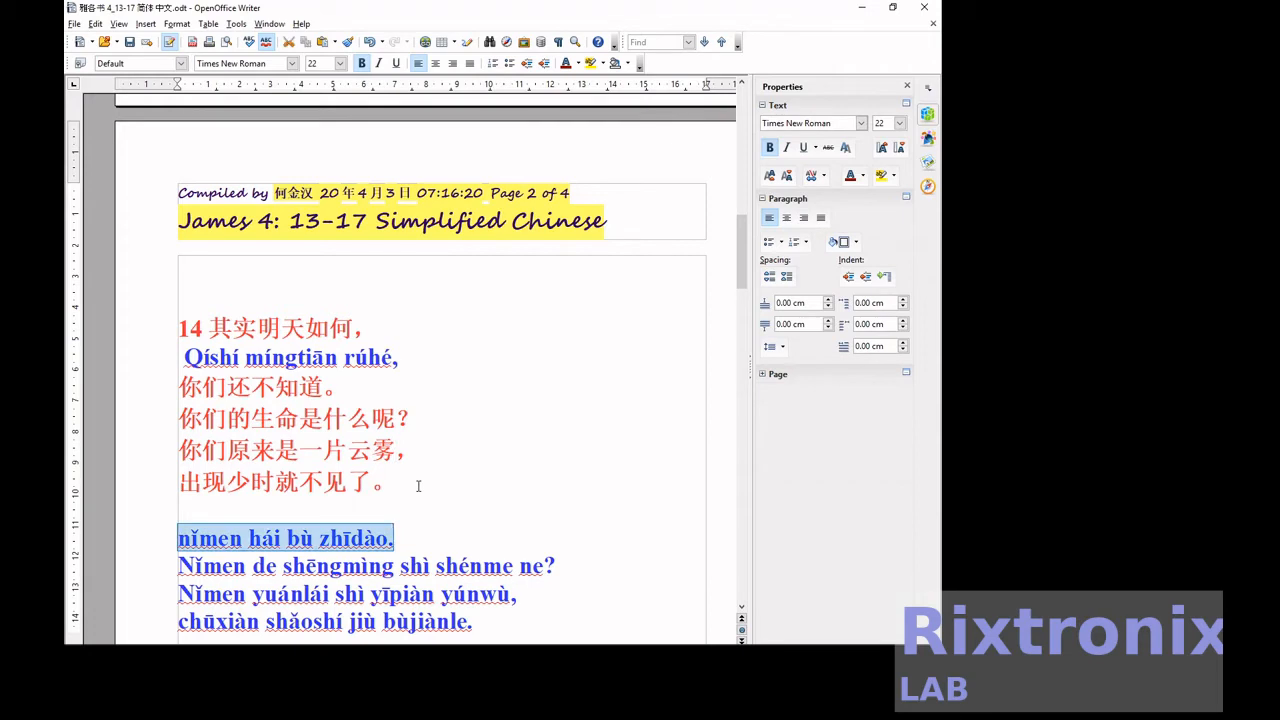
{"action": "key", "text": "ctrl+x"}
{"action": "key", "text": "Up"}
{"action": "key", "text": "Up"}
{"action": "key", "text": "Up"}
{"action": "key", "text": "Up"}
{"action": "key", "text": "Up"}
{"action": "key", "text": "End"}
{"action": "key", "text": "Return"}
{"action": "key", "text": "ctrl+v"}
- Move the pinyin line "Nǐmen de shēngmìng shì shénme ne?" to directly below the Chinese line "你们的生命是什么呢？"
{"action": "key", "text": "Down"}
{"action": "key", "text": "Down"}
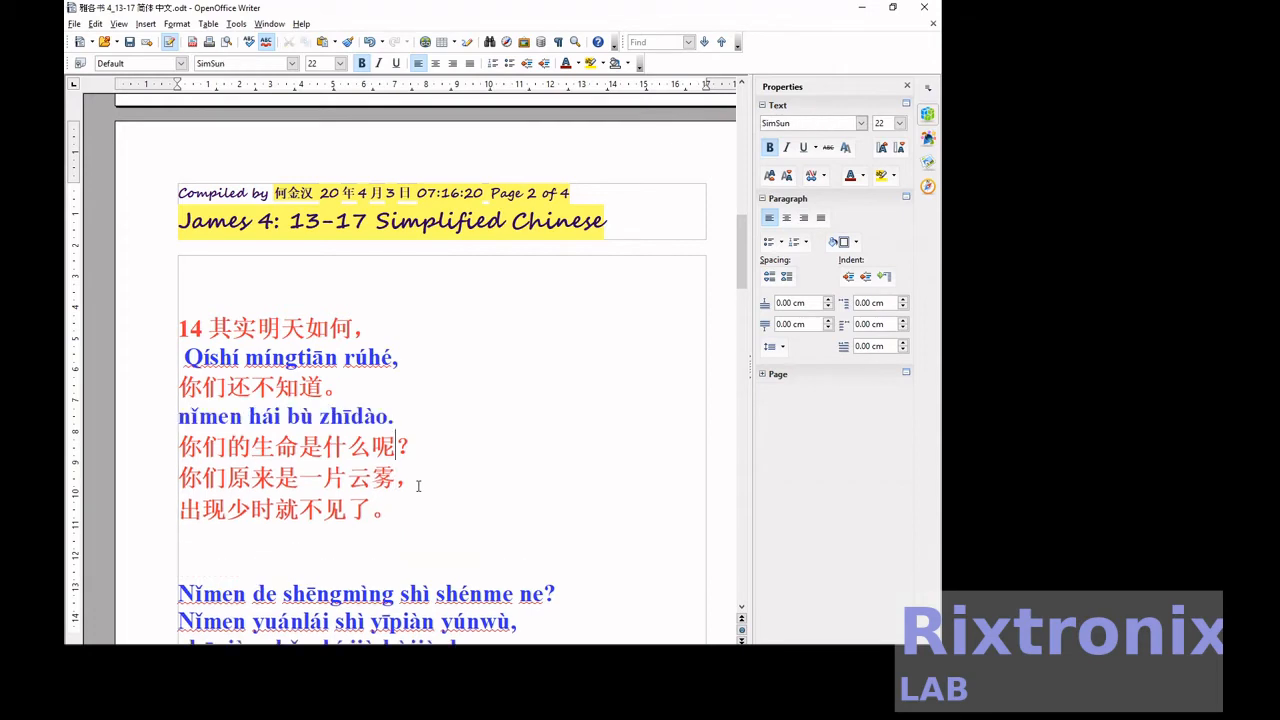
{"action": "key", "text": "Home"}
{"action": "key", "text": "shift+End"}
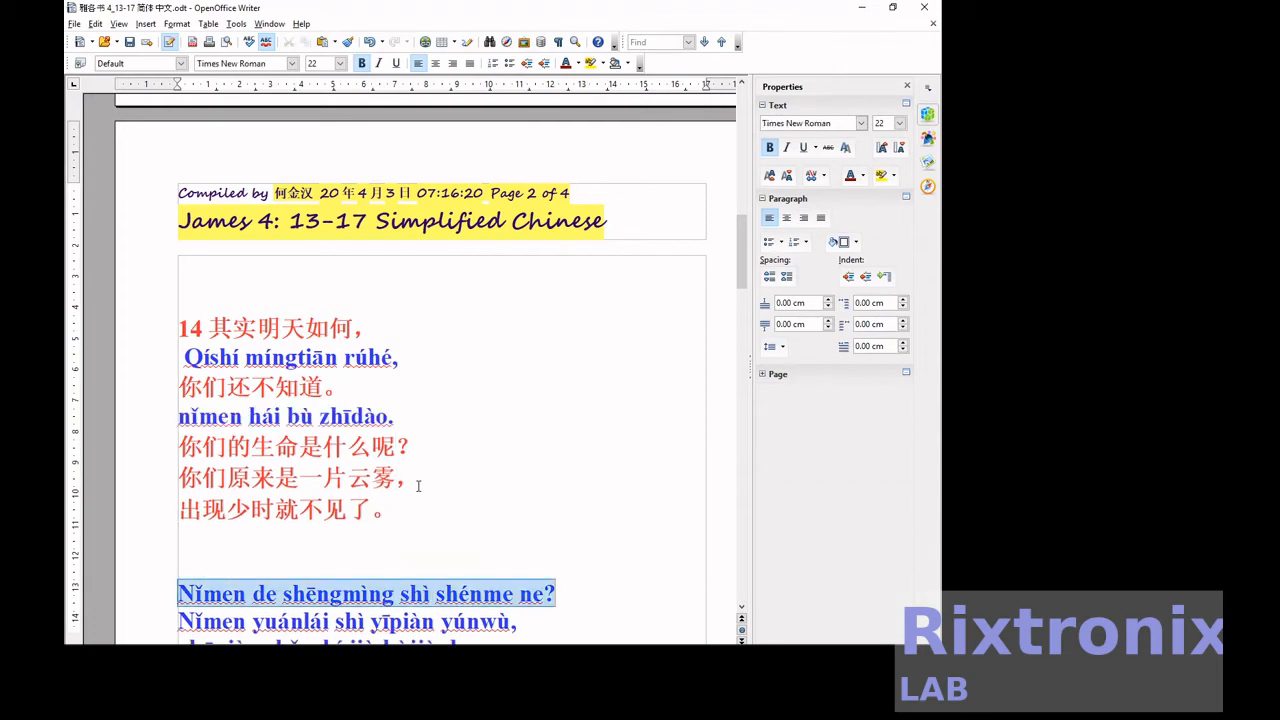
{"action": "key", "text": "ctrl+x"}
{"action": "key", "text": "Up"}
{"action": "key", "text": "Up"}
{"action": "key", "text": "Up"}
{"action": "key", "text": "Up"}
{"action": "key", "text": "Up"}
{"action": "key", "text": "End"}
{"action": "key", "text": "Return"}
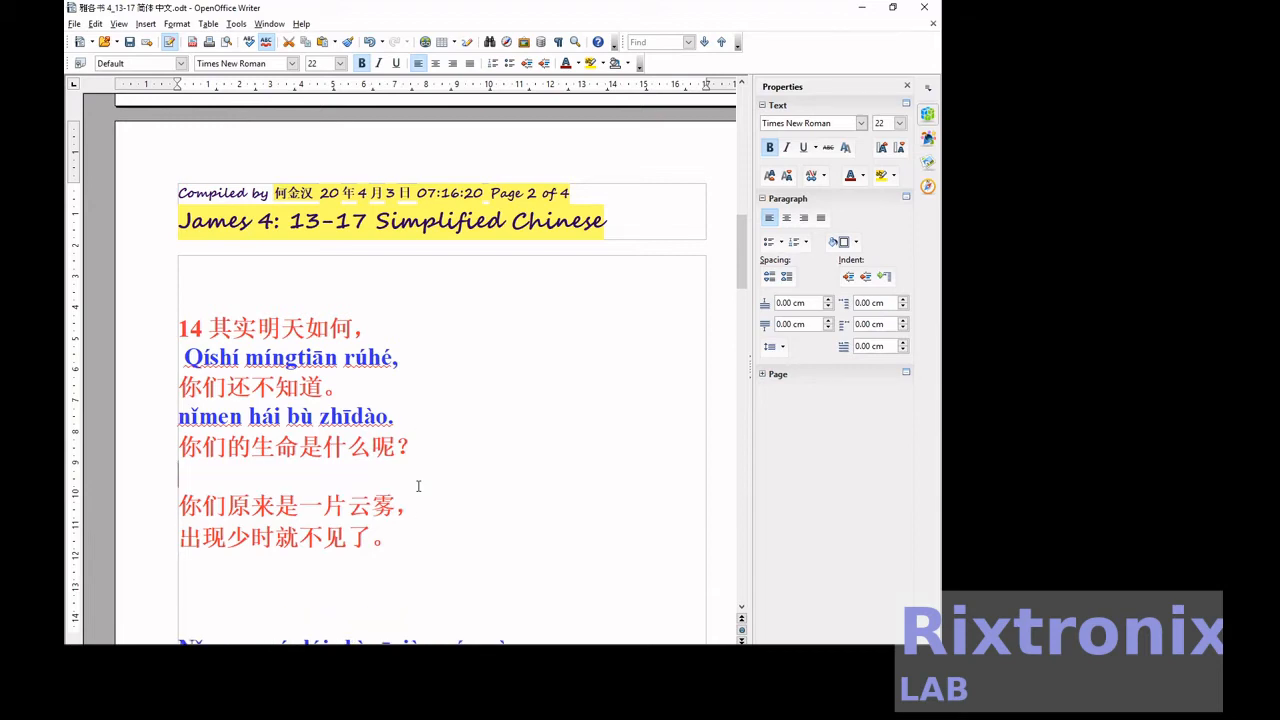
{"action": "key", "text": "ctrl+v"}
- Move the pinyin line "Nǐmen yuánlái shì yīpiàn yúnwù," to directly below the Chinese line "你们原来是一片云雾，"
{"action": "key", "text": "Down"}
{"action": "key", "text": "Down"}
{"action": "key", "text": "Down"}
{"action": "key", "text": "Down"}
{"action": "key", "text": "Down"}
{"action": "key", "text": "End"}
{"action": "key", "text": "Home"}
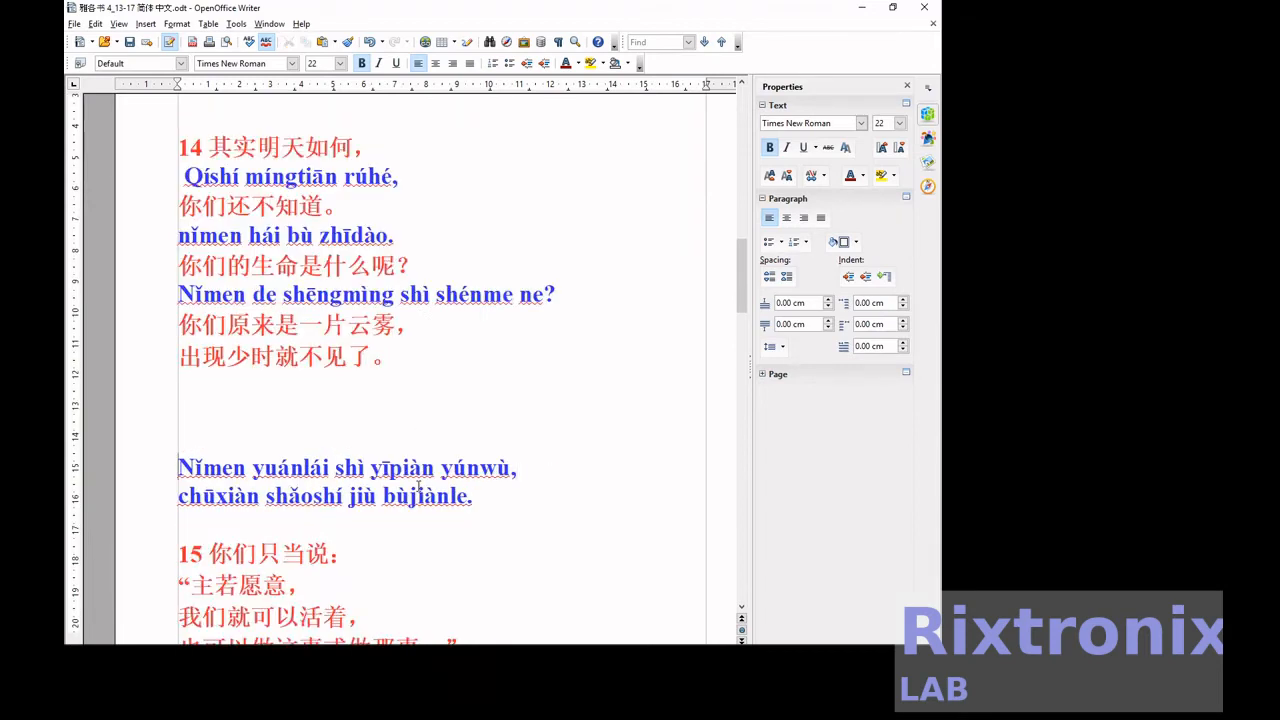
{"action": "key", "text": "shift+End"}
{"action": "key", "text": "ctrl+x"}
{"action": "key", "text": "Up"}
{"action": "key", "text": "Up"}
{"action": "key", "text": "Up"}
{"action": "key", "text": "Up"}
{"action": "key", "text": "Up"}
{"action": "key", "text": "End"}
{"action": "key", "text": "Return"}
{"action": "key", "text": "ctrl+v"}
- Delete the blank lines between the last Chinese line and the last pinyin line of verse 14
{"action": "key", "text": "Down"}
{"action": "key", "text": "Down"}
{"action": "key", "text": "Delete"}
{"action": "key", "text": "Delete"}
{"action": "key", "text": "Delete"}
{"action": "key", "text": "Delete"}
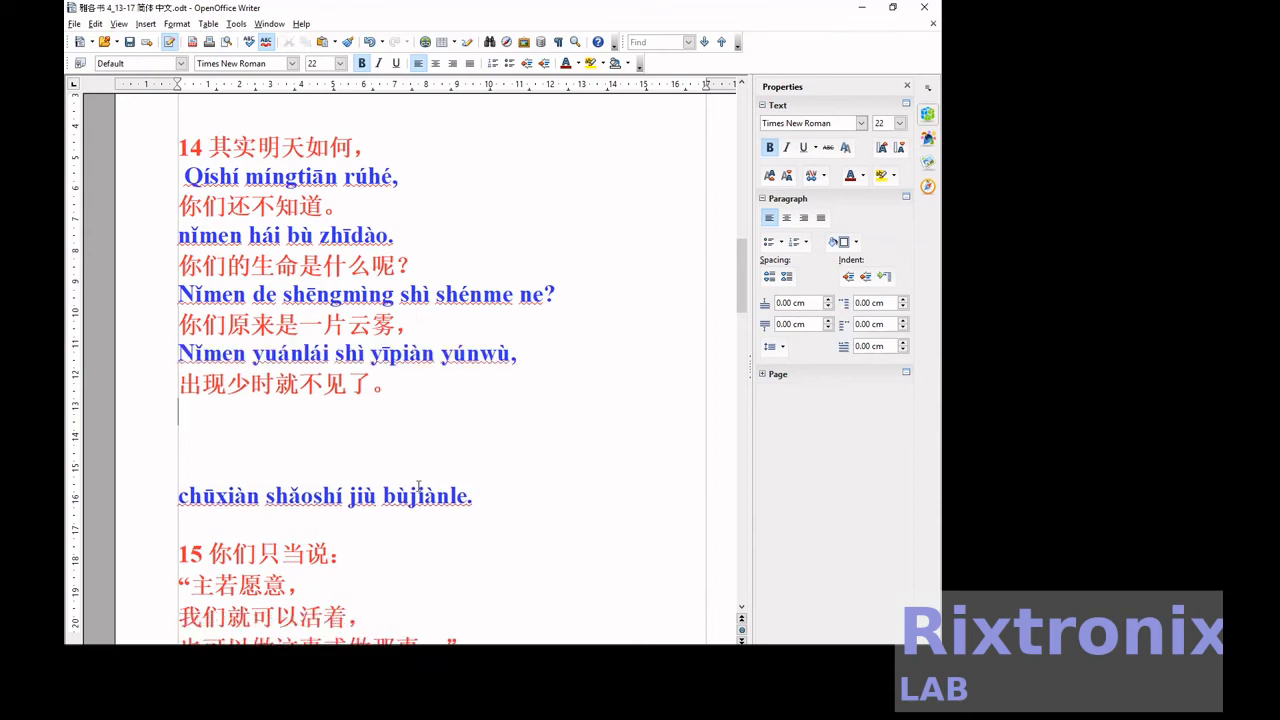
- Move the pinyin line "Nǐmen zhǐ dāng shuō:" to directly below the first Chinese line of verse 15
{"action": "key", "text": "Down"}
{"action": "key", "text": "Down"}
{"action": "key", "text": "Down"}
{"action": "key", "text": "Down"}
{"action": "key", "text": "Down"}
{"action": "key", "text": "Down"}
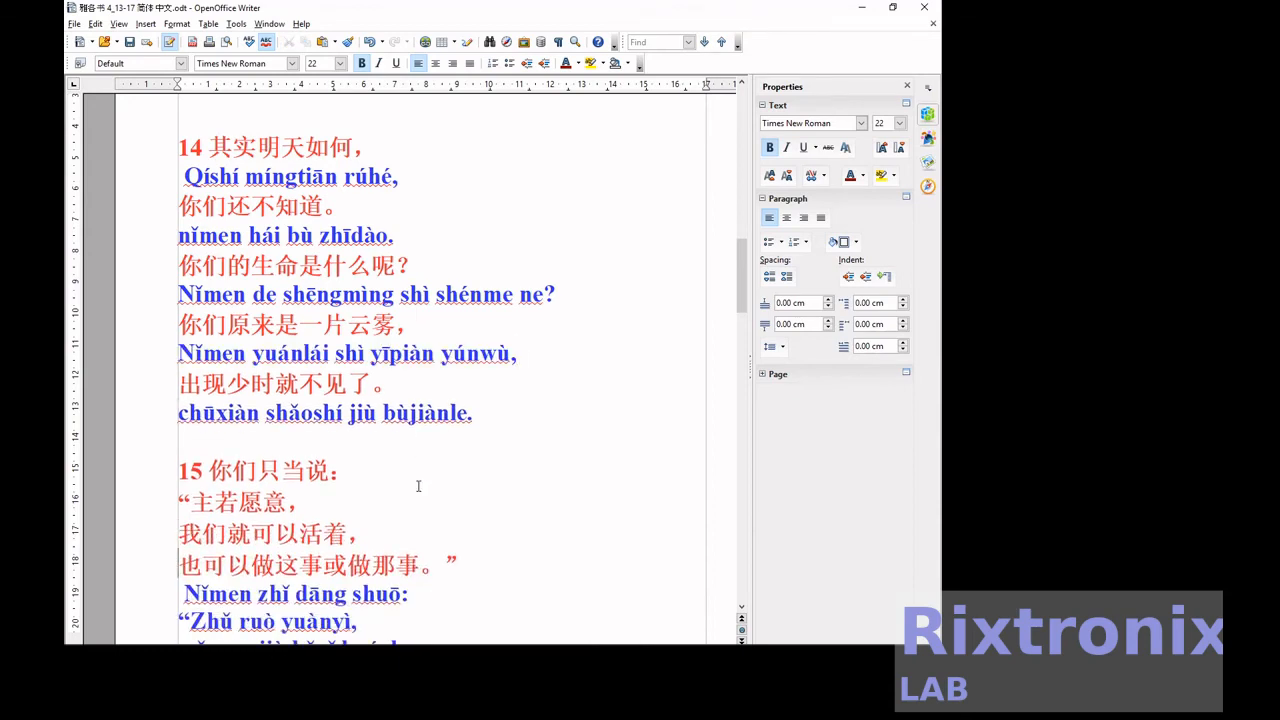
{"action": "key", "text": "shift+End"}
{"action": "key", "text": "ctrl+x"}
{"action": "key", "text": "Up"}
{"action": "key", "text": "Up"}
{"action": "key", "text": "Up"}
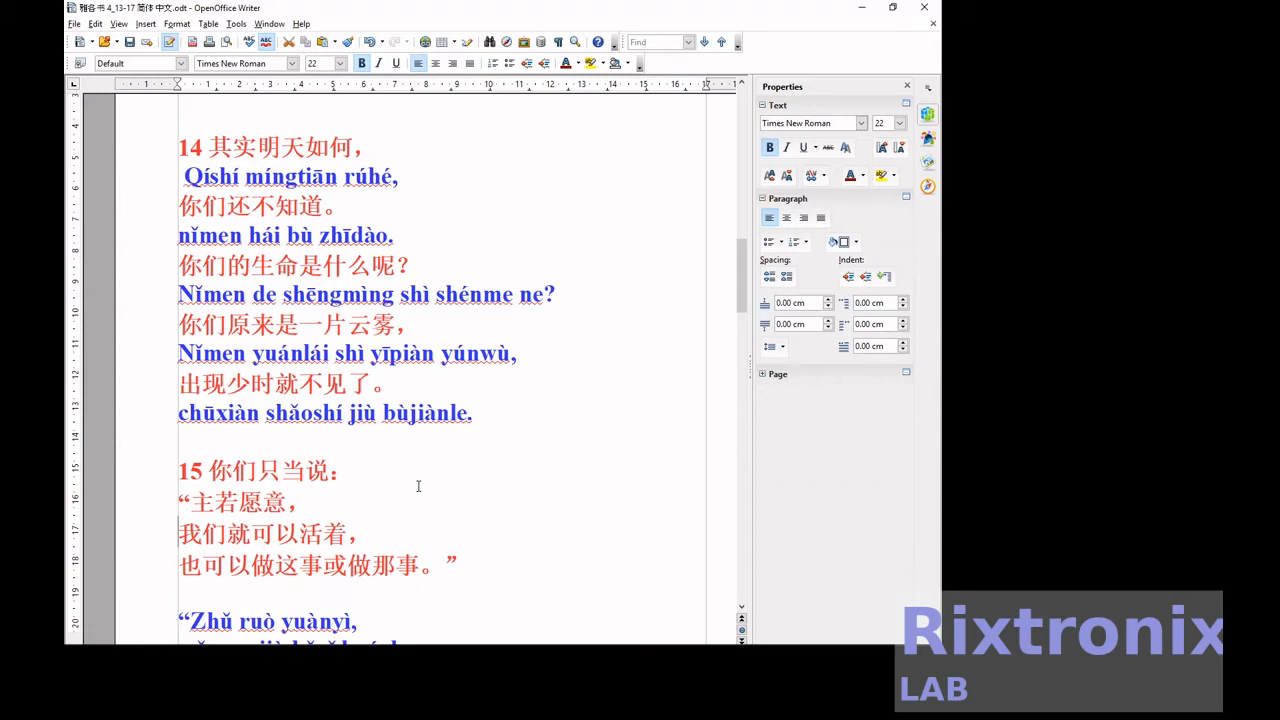
{"action": "key", "text": "End"}
{"action": "key", "text": "Return"}
{"action": "key", "text": "ctrl+v"}
- Move the pinyin line "Zhǔ ruò yuànyì," with its opening quotation mark to directly below the second Chinese line of verse 15
{"action": "key", "text": "Down"}
{"action": "key", "text": "Down"}
{"action": "key", "text": "Down"}
{"action": "key", "text": "Down"}
{"action": "key", "text": "Down"}
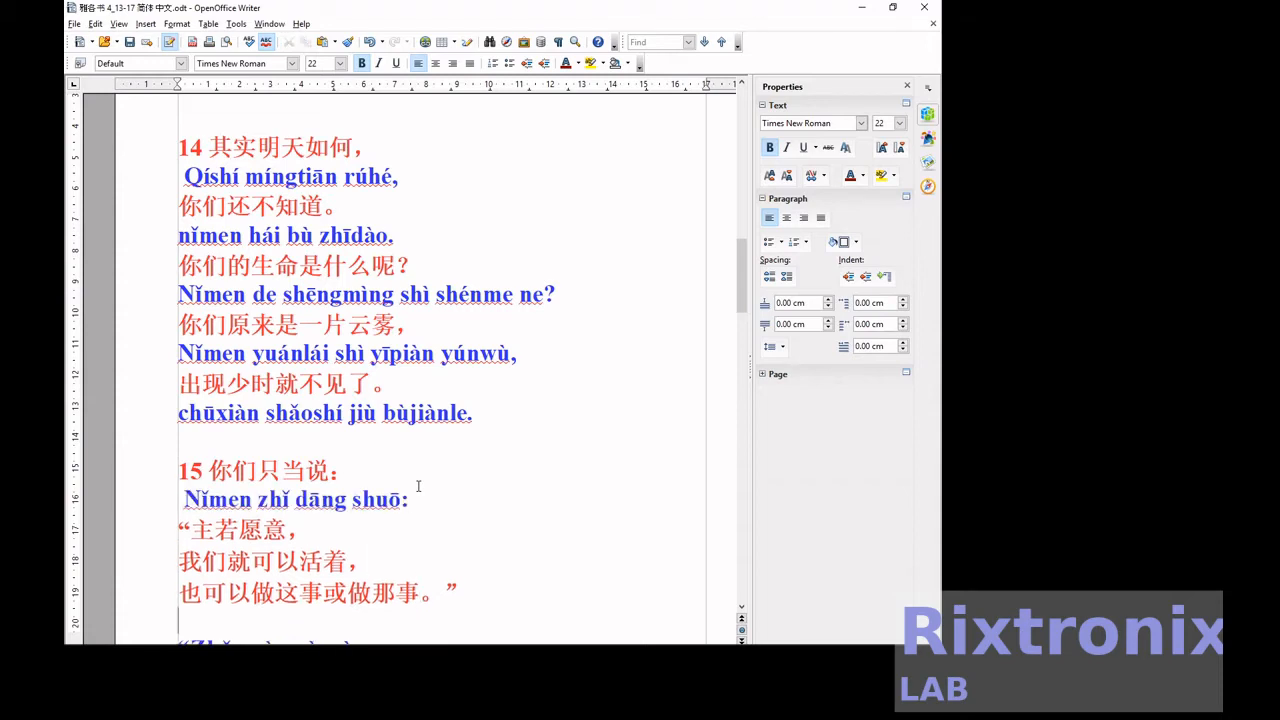
{"action": "key", "text": "shift+End"}
{"action": "key", "text": "ctrl+x"}
{"action": "key", "text": "Up"}
{"action": "key", "text": "Up"}
{"action": "key", "text": "Up"}
{"action": "key", "text": "Up"}
{"action": "key", "text": "End"}
{"action": "key", "text": "Return"}
{"action": "key", "text": "ctrl+v"}
- Move the pinyin line "wǒmen jiù kěyǐ huózhe," to directly below the Chinese line "我们就可以活着，"
{"action": "key", "text": "Down"}
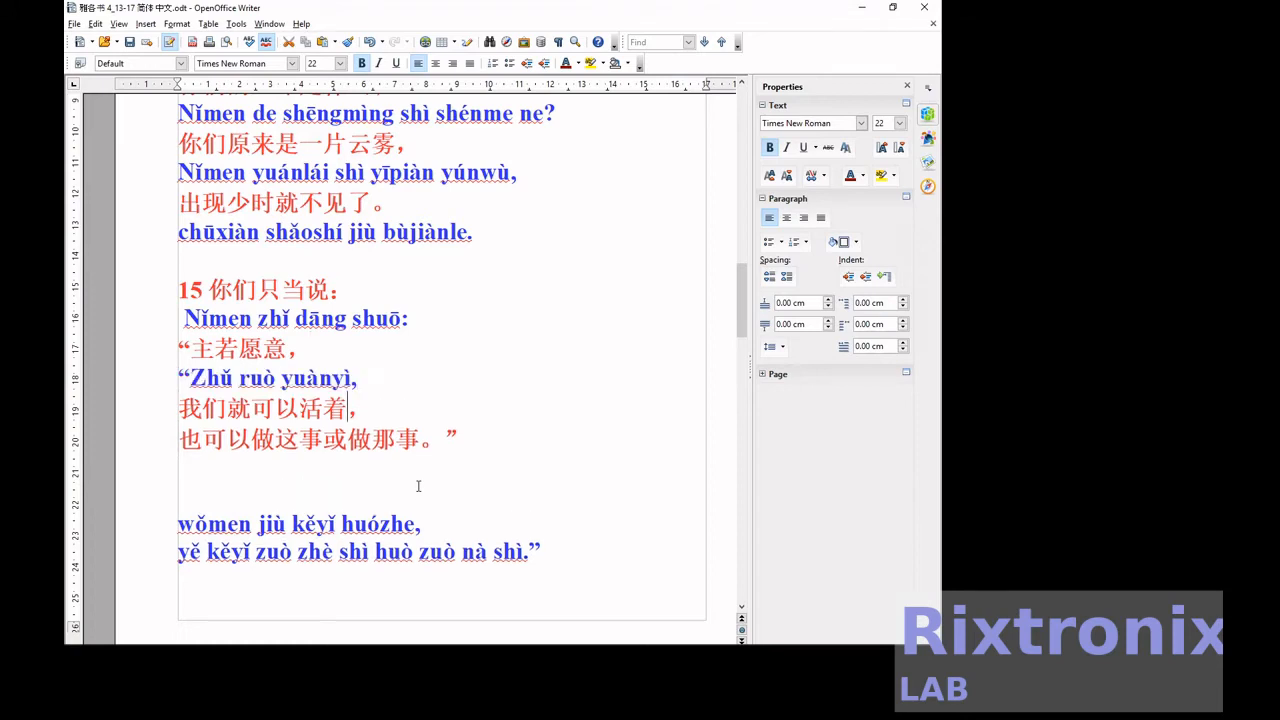
{"action": "key", "text": "Down"}
{"action": "key", "text": "shift+End"}
{"action": "key", "text": "ctrl+x"}
{"action": "key", "text": "Up"}
{"action": "key", "text": "Up"}
{"action": "key", "text": "Up"}
{"action": "key", "text": "End"}
{"action": "key", "text": "Return"}
{"action": "key", "text": "ctrl+v"}
- Delete the blank lines between the last Chinese line and the last pinyin line of verse 15
{"action": "key", "text": "Down"}
{"action": "key", "text": "Down"}
{"action": "key", "text": "Delete"}
{"action": "key", "text": "Delete"}
{"action": "key", "text": "Delete"}
- Move the pinyin line "Xiànjīn nǐmen jìng" to directly below the first Chinese line of verse 16
{"action": "key", "text": "Down"}
{"action": "key", "text": "Down"}
{"action": "key", "text": "Down"}
{"action": "key", "text": "Down"}
{"action": "key", "text": "Down"}
{"action": "key", "text": "Down"}
{"action": "key", "text": "Down"}
{"action": "key", "text": "Down"}
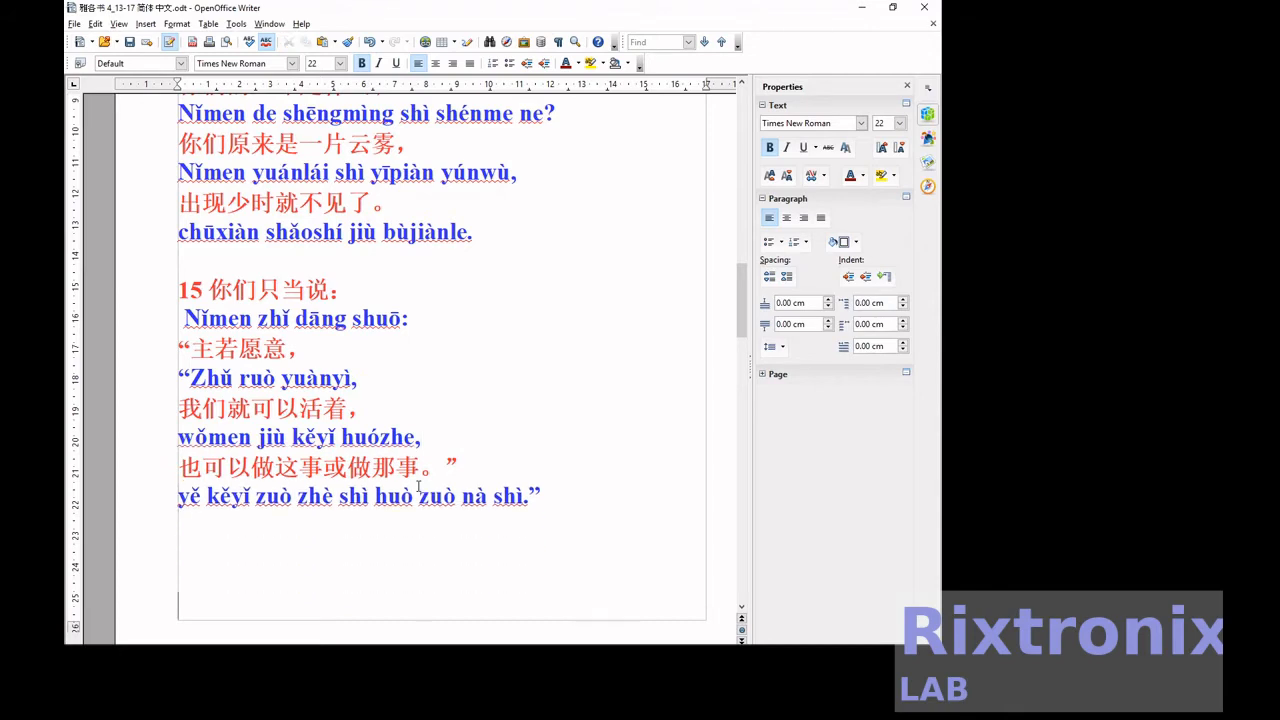
{"action": "key", "text": "shift+End"}
{"action": "key", "text": "ctrl+x"}
{"action": "key", "text": "Up"}
{"action": "key", "text": "Up"}
{"action": "key", "text": "Up"}
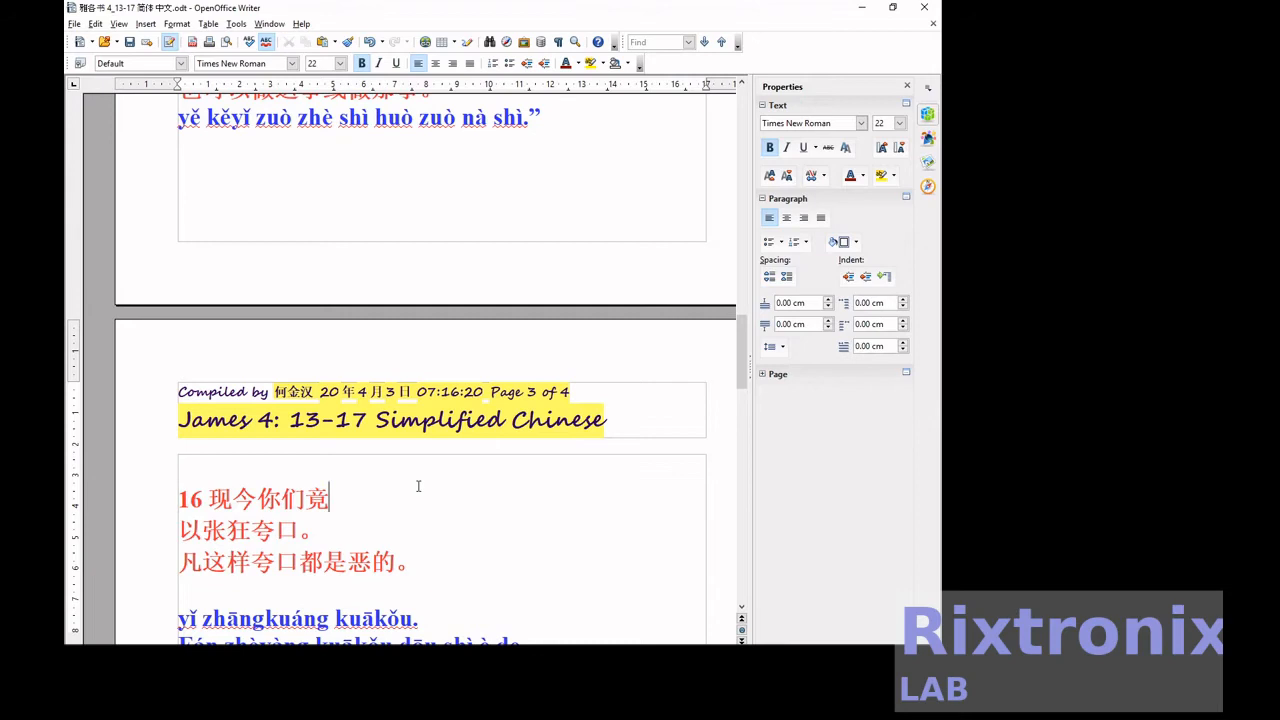
{"action": "key", "text": "Return"}
{"action": "key", "text": "ctrl+v"}
- Move the pinyin line "yǐ zhāngkuáng kuākǒu." to directly below the Chinese line "以张狂夸口。"
{"action": "key", "text": "Down"}
{"action": "key", "text": "Down"}
{"action": "key", "text": "Down"}
{"action": "key", "text": "Down"}
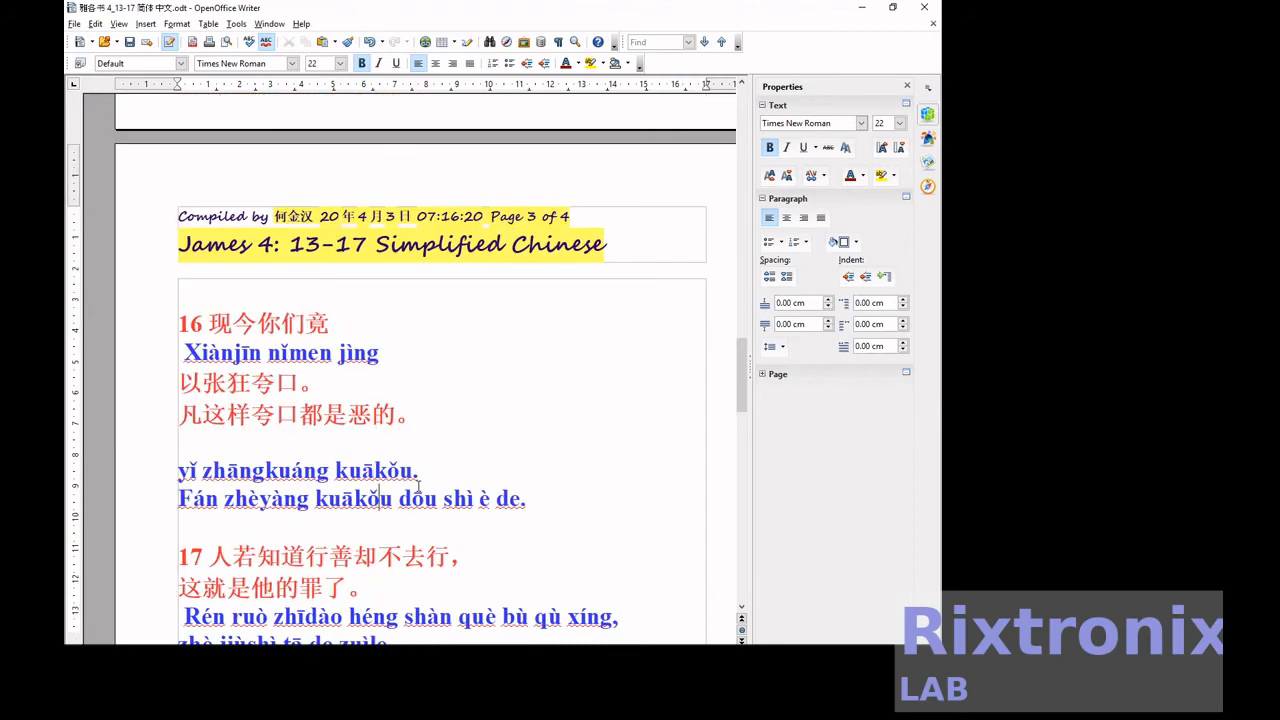
{"action": "key", "text": "shift+End"}
{"action": "key", "text": "ctrl+x"}
{"action": "key", "text": "Up"}
{"action": "key", "text": "Up"}
{"action": "key", "text": "Up"}
{"action": "key", "text": "End"}
{"action": "key", "text": "Return"}
{"action": "key", "text": "ctrl+v"}
- Delete the blank lines between the last Chinese line and the last pinyin line of verse 16
{"action": "key", "text": "Down"}
{"action": "key", "text": "Delete"}
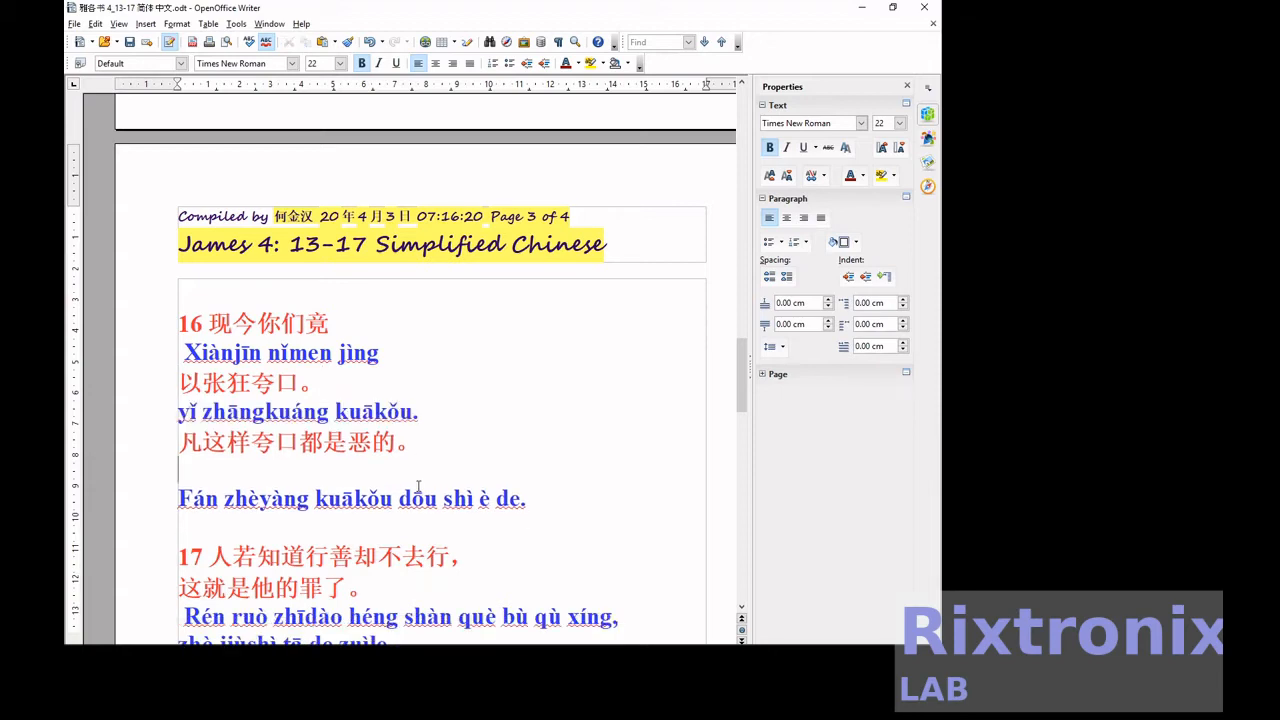
{"action": "key", "text": "Down"}
{"action": "key", "text": "Delete"}
- Move the pinyin line beginning "Rén ruò zhīdào" to directly below the first Chinese line of verse 17
{"action": "key", "text": "Down"}
{"action": "key", "text": "Down"}
{"action": "key", "text": "Down"}
{"action": "key", "text": "shift+End"}
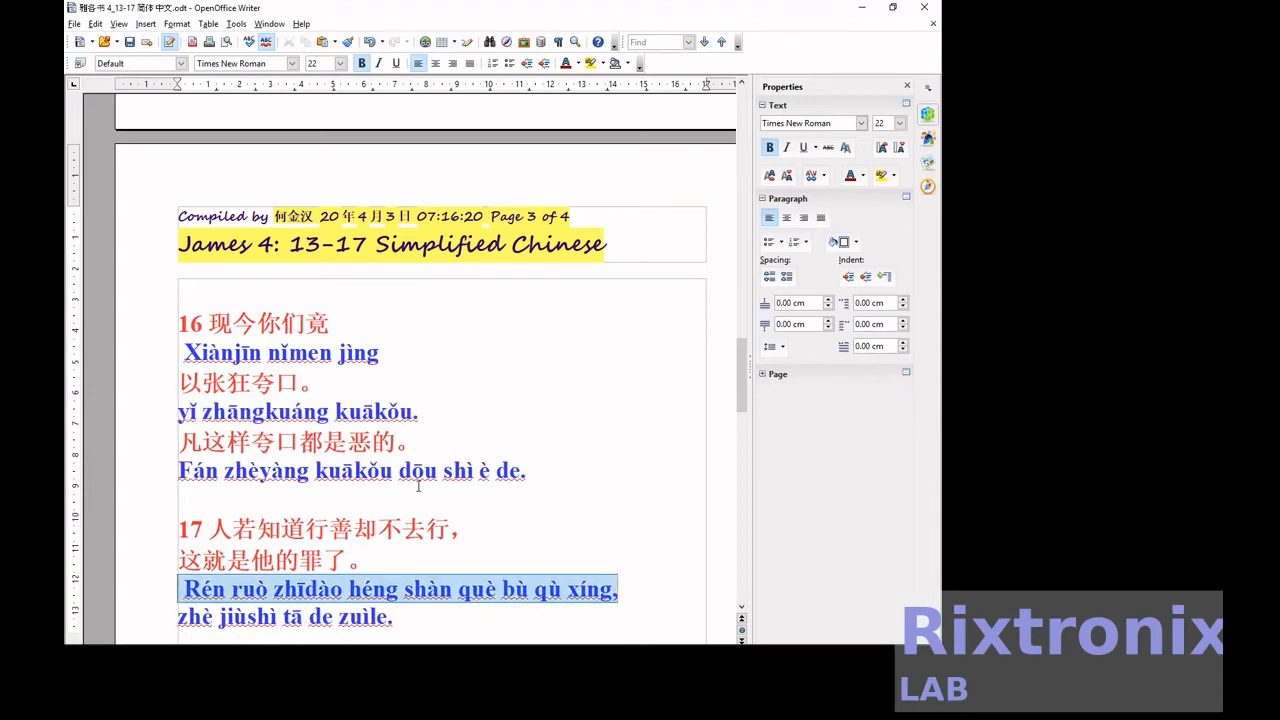
{"action": "key", "text": "ctrl+x"}
{"action": "key", "text": "Up"}
{"action": "key", "text": "Up"}
{"action": "key", "text": "End"}
{"action": "key", "text": "Return"}
{"action": "key", "text": "ctrl+v"}
- Delete the blank line between the last Chinese line and the last pinyin line of verse 17
{"action": "key", "text": "Home"}
{"action": "key", "text": "Down"}
{"action": "key", "text": "Down"}
{"action": "key", "text": "Delete"}
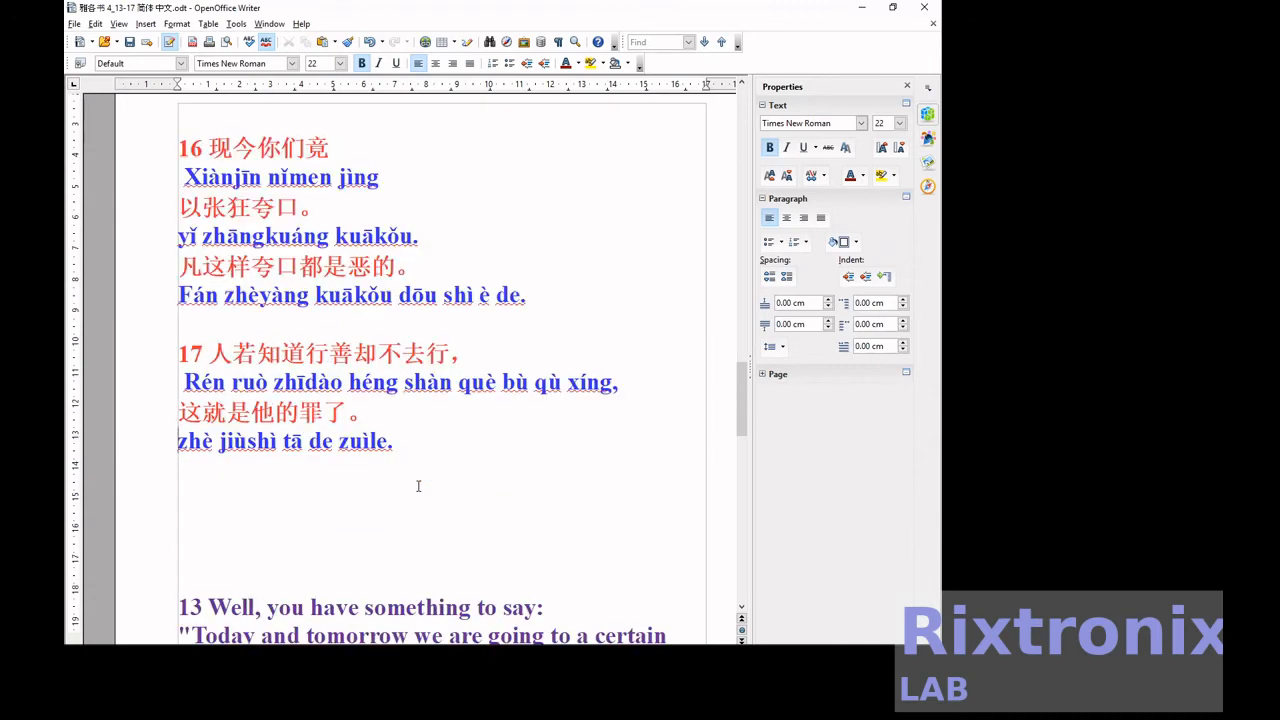
- Cut the English text of verse 13, from "13 Well, you have something to say:" through "Profit from doing business. "", out of the English block
{"action": "key", "text": "Down"}
{"action": "key", "text": "Down"}
{"action": "key", "text": "Down"}
{"action": "key", "text": "Down"}
{"action": "key", "text": "Down"}
{"action": "key", "text": "Down"}
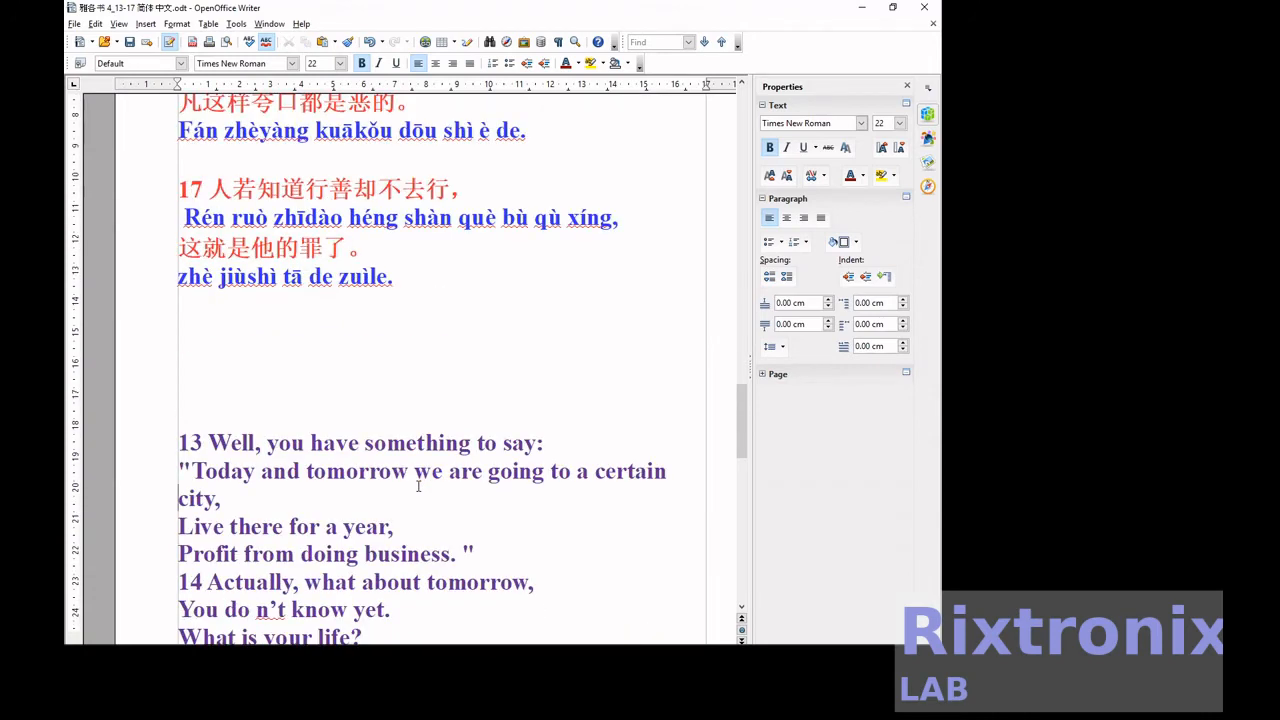
{"action": "key", "text": "Up"}
{"action": "key", "text": "shift+Down"}
{"action": "key", "text": "shift+Down"}
{"action": "key", "text": "shift+Down"}
{"action": "key", "text": "shift+Down"}
{"action": "key", "text": "shift+Down"}
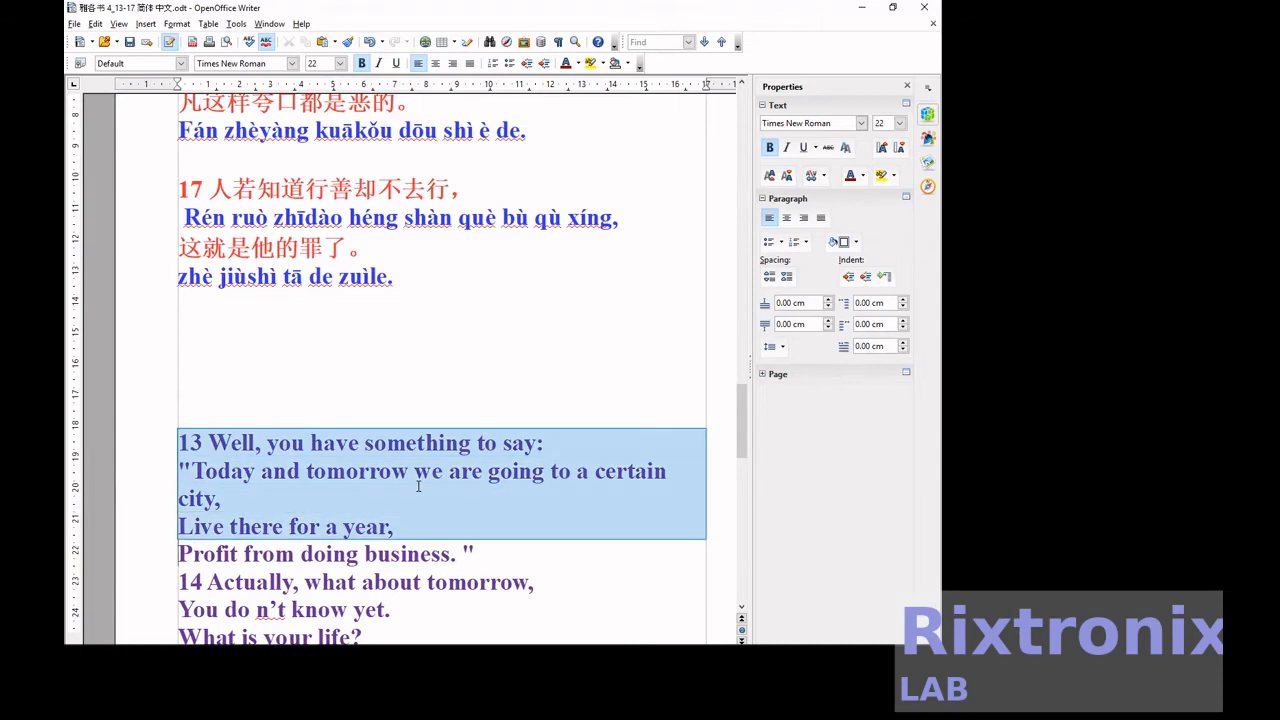
{"action": "key", "text": "ctrl+x"}
- Paste the cut English text of verse 13 directly below its last pinyin line, "zuò mǎimài dé lì.”"
{"action": "key", "text": "Page_Up"}
{"action": "key", "text": "Page_Up"}
{"action": "key", "text": "Page_Up"}
{"action": "key", "text": "Page_Up"}
{"action": "key", "text": "Page_Up"}
{"action": "key", "text": "Page_Up"}
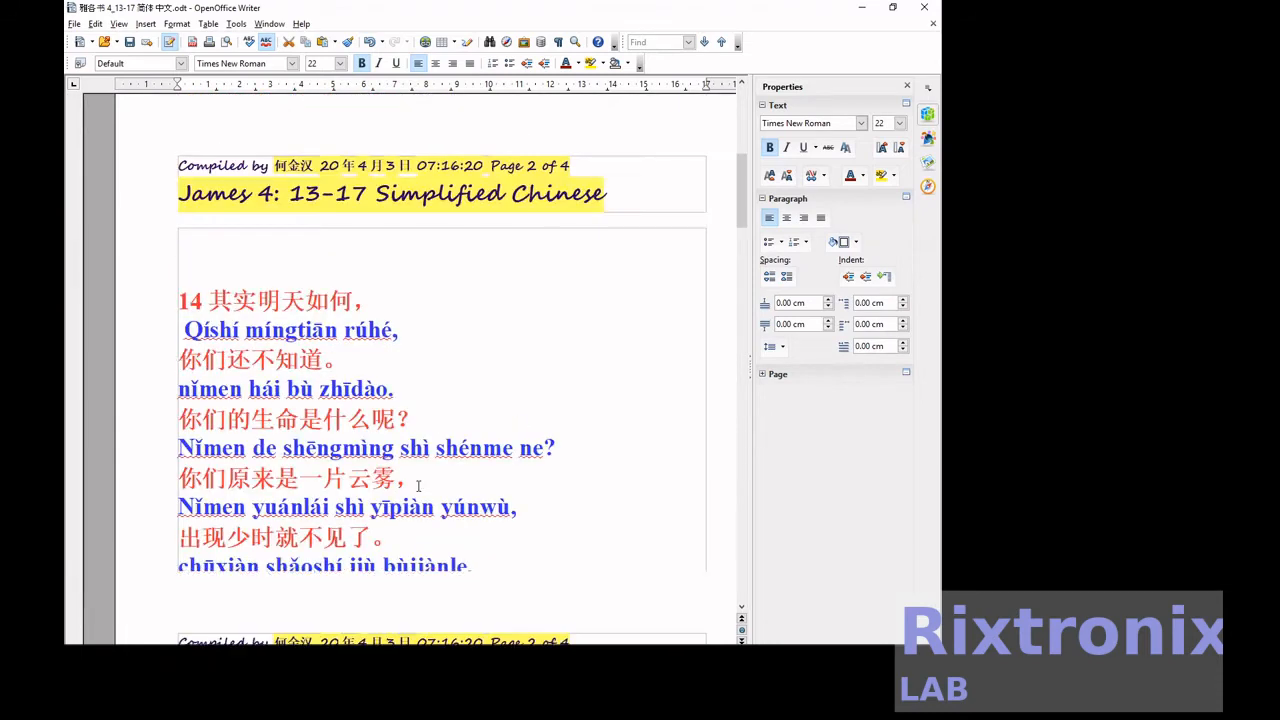
{"action": "scroll", "coordinate": [418, 486], "scroll_direction": "down", "scroll_amount": 5}
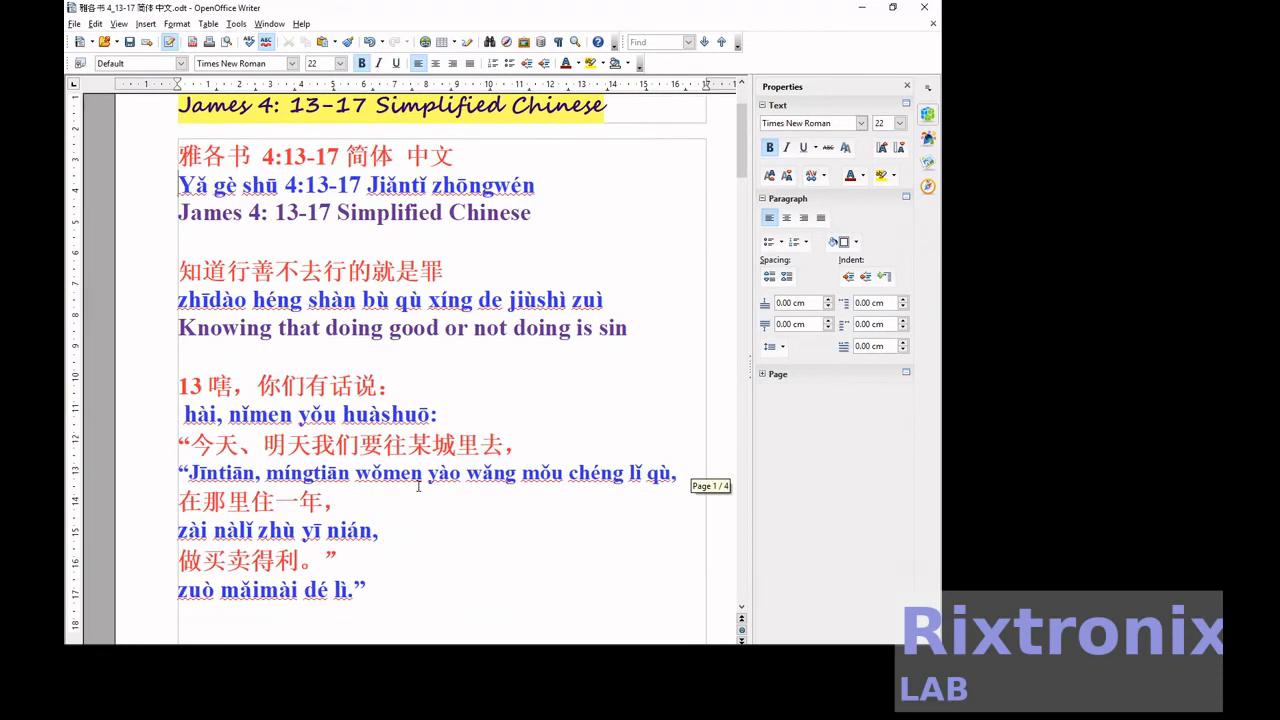
{"action": "left_click", "coordinate": [412, 472]}
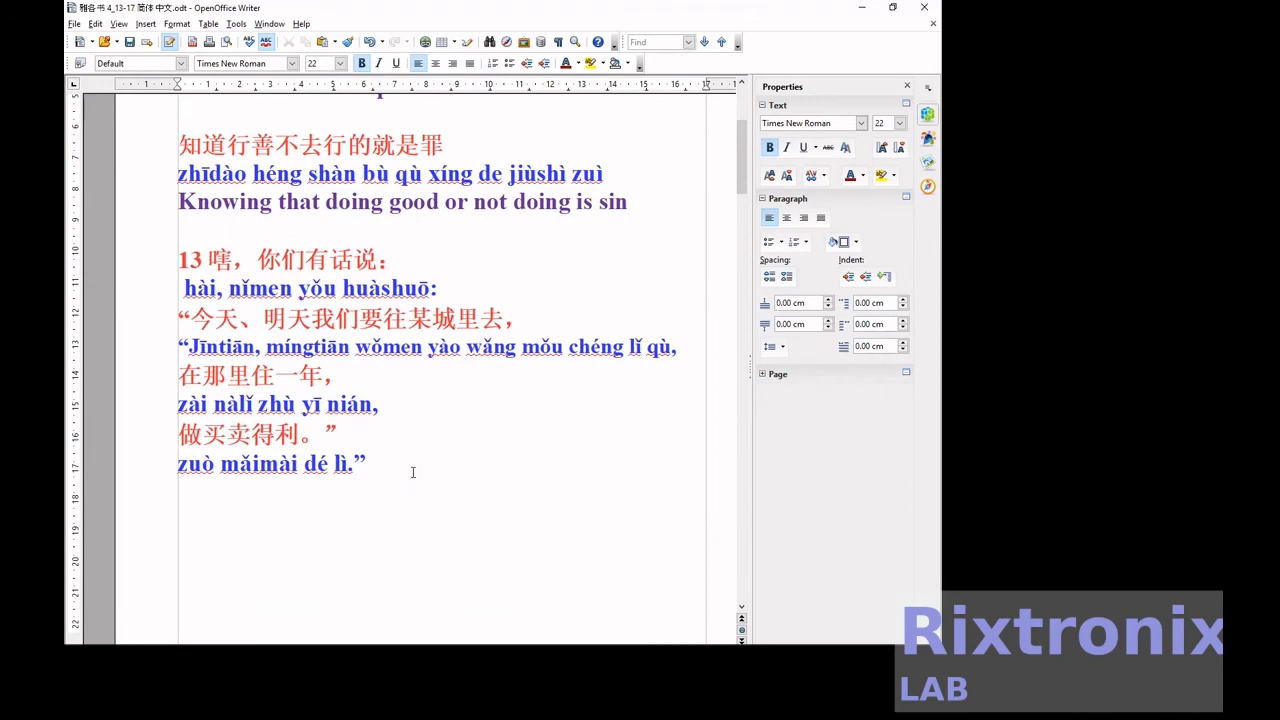
{"action": "key", "text": "Return"}
{"action": "key", "text": "ctrl+v"}
- Remove the verse number 13 from the English line "Well, you have something to say:"
{"action": "key", "text": "Up"}
{"action": "key", "text": "Up"}
{"action": "key", "text": "Up"}
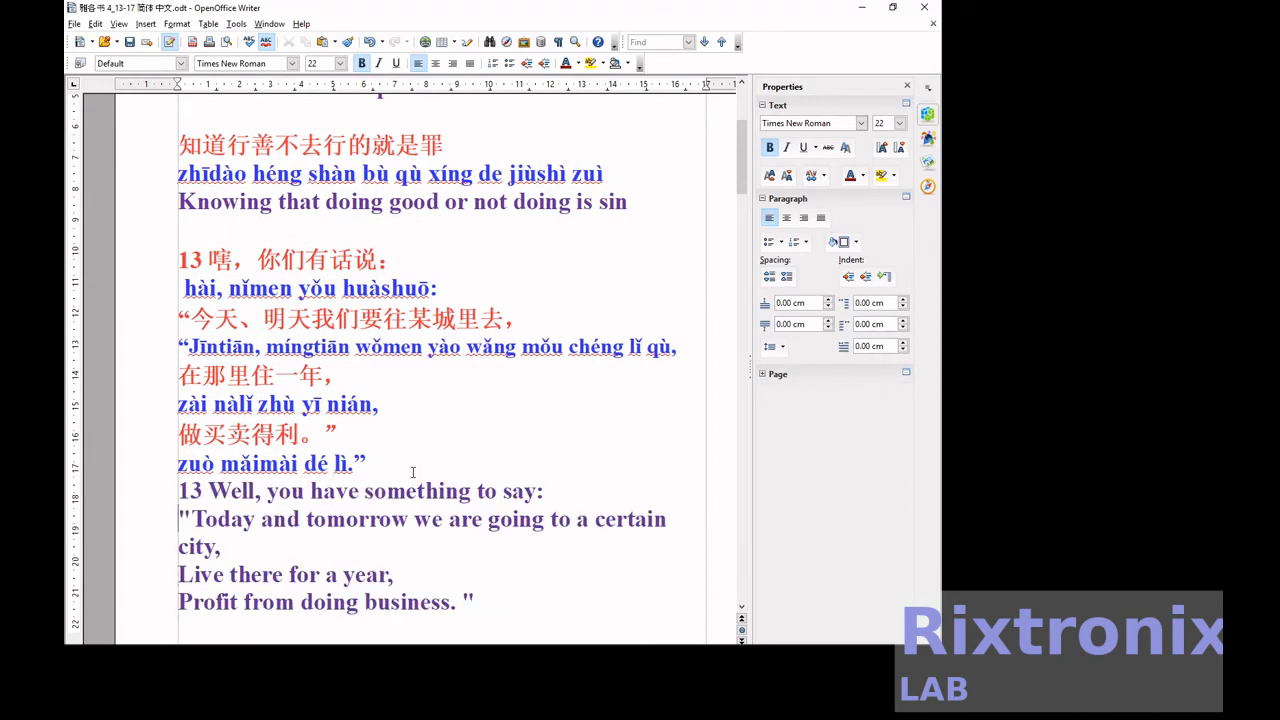
{"action": "key", "text": "Delete"}
{"action": "key", "text": "Delete"}
- Delete the blank lines above the Chinese line of verse 14 so that verse 14 starts page 2
{"action": "scroll", "coordinate": [412, 472], "scroll_direction": "down", "scroll_amount": 12}
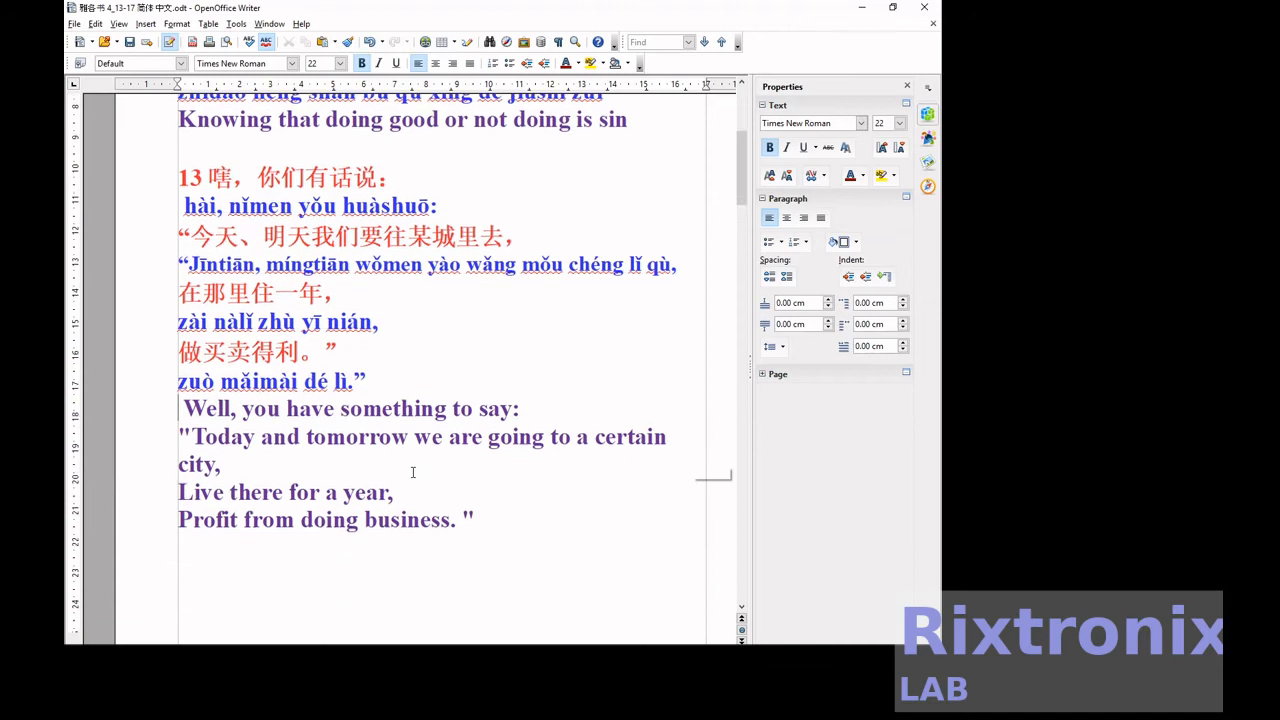
{"action": "scroll", "coordinate": [412, 472], "scroll_direction": "up", "scroll_amount": 4}
{"action": "scroll", "coordinate": [412, 472], "scroll_direction": "down", "scroll_amount": 5}
{"action": "scroll", "coordinate": [300, 424], "scroll_direction": "up", "scroll_amount": 6}
{"action": "left_click", "coordinate": [276, 277]}
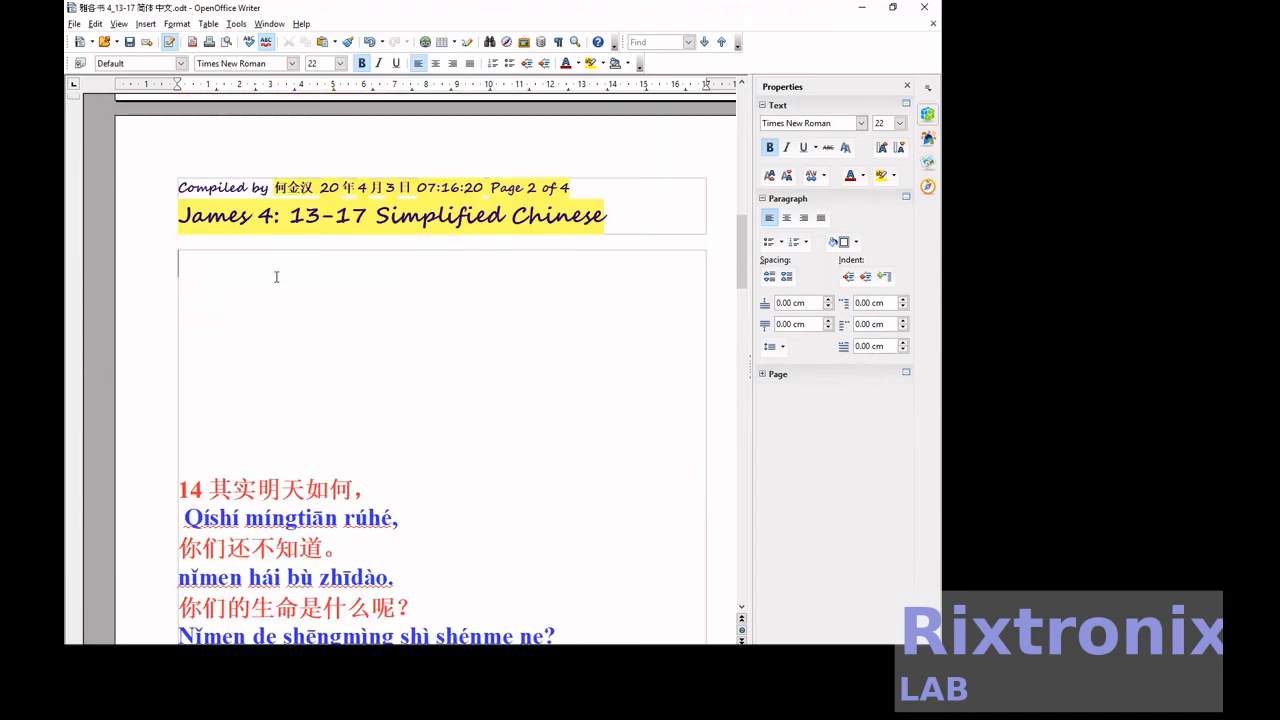
{"action": "key", "text": "shift+Down"}
{"action": "key", "text": "shift+Down"}
{"action": "key", "text": "shift+Down"}
{"action": "key", "text": "shift+Down"}
{"action": "key", "text": "shift+Down"}
{"action": "key", "text": "shift+Down"}
{"action": "key", "text": "shift+Down"}
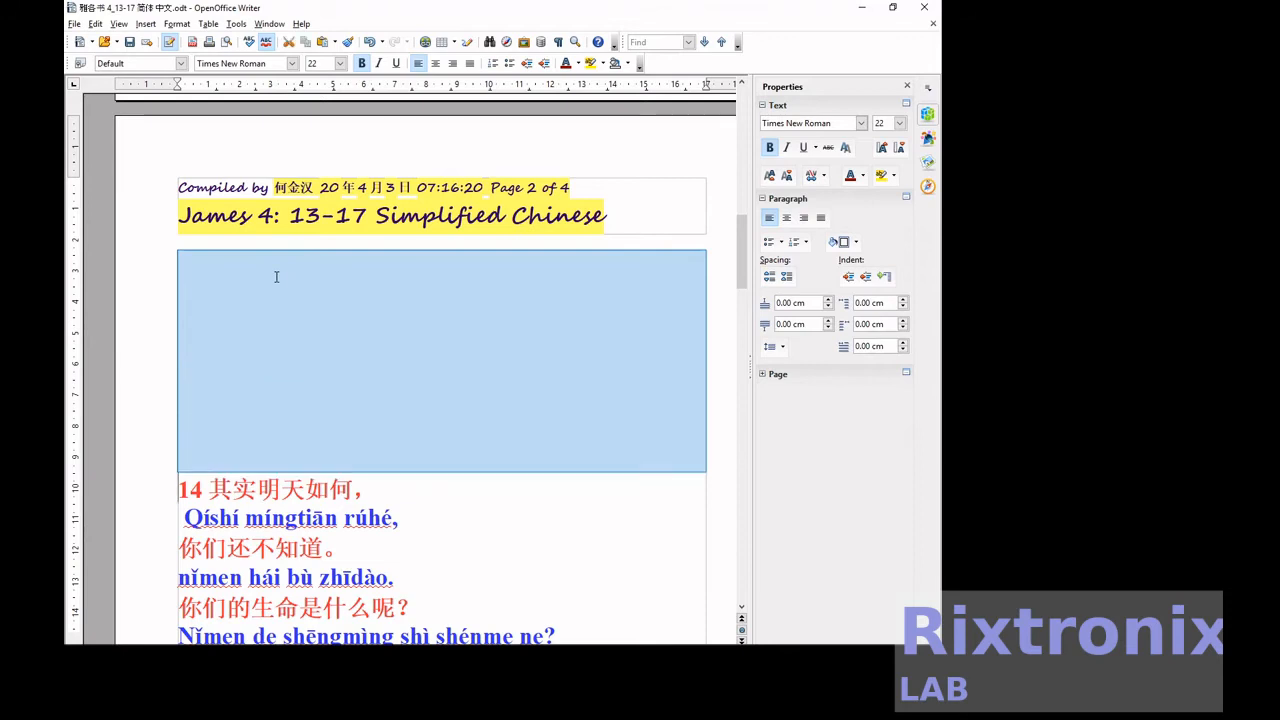
{"action": "key", "text": "Delete"}
- Move the five English lines of verse 14 to directly below the last pinyin line of verse 14
{"action": "scroll", "coordinate": [276, 277], "scroll_direction": "down", "scroll_amount": 10}
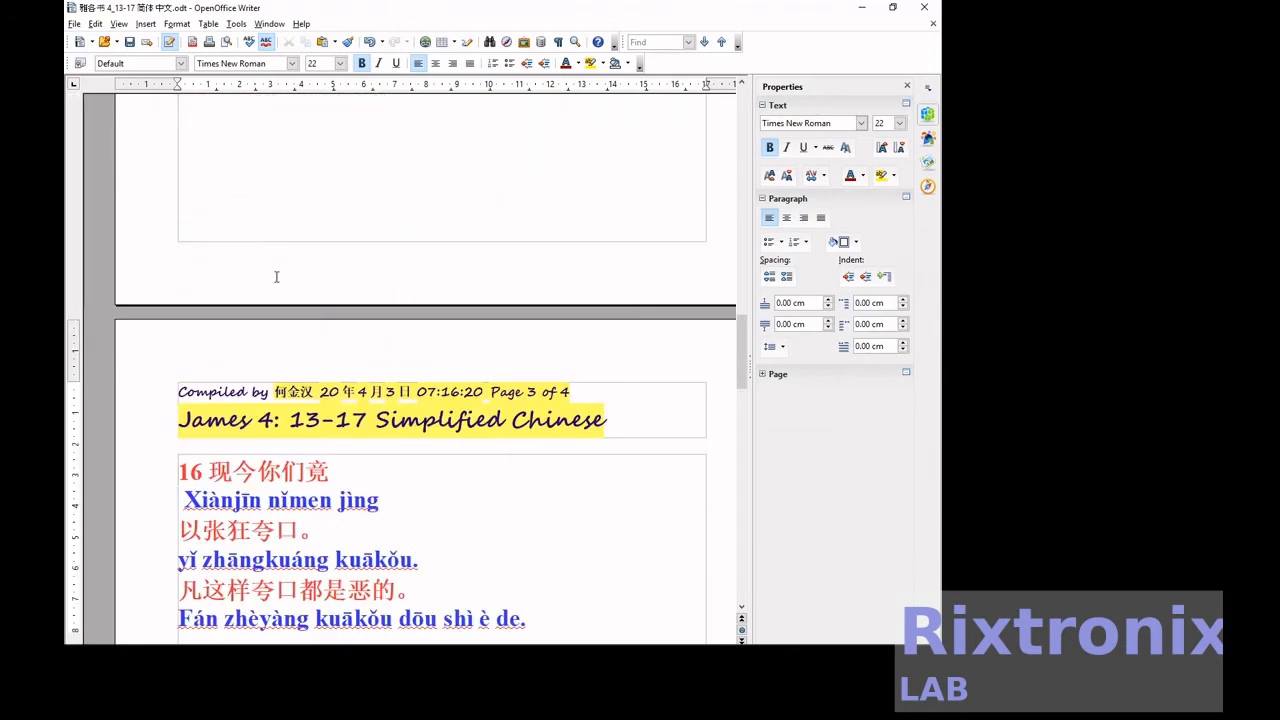
{"action": "key", "text": "Page_Down"}
{"action": "key", "text": "shift+Down"}
{"action": "key", "text": "shift+Down"}
{"action": "key", "text": "shift+Down"}
{"action": "key", "text": "shift+Down"}
{"action": "key", "text": "shift+Down"}
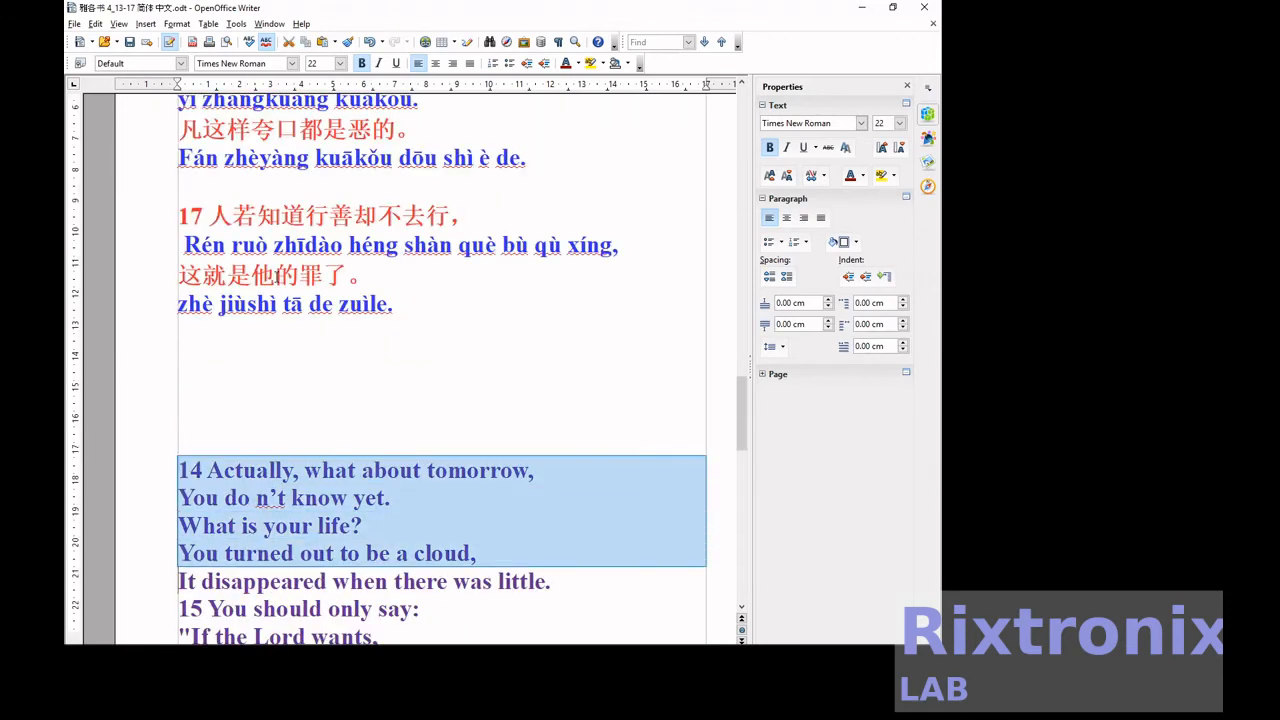
{"action": "key", "text": "Delete"}
{"action": "scroll", "coordinate": [277, 276], "scroll_direction": "up", "scroll_amount": 9}
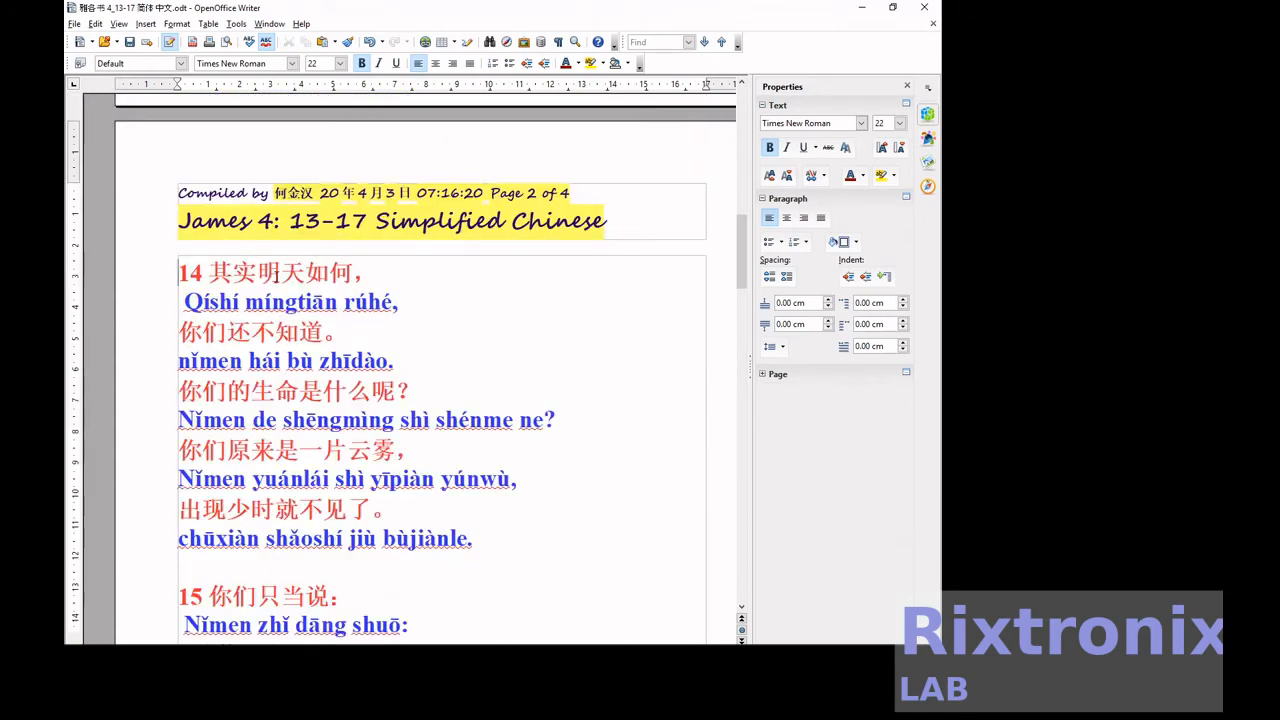
{"action": "key", "text": "Down"}
{"action": "key", "text": "End"}
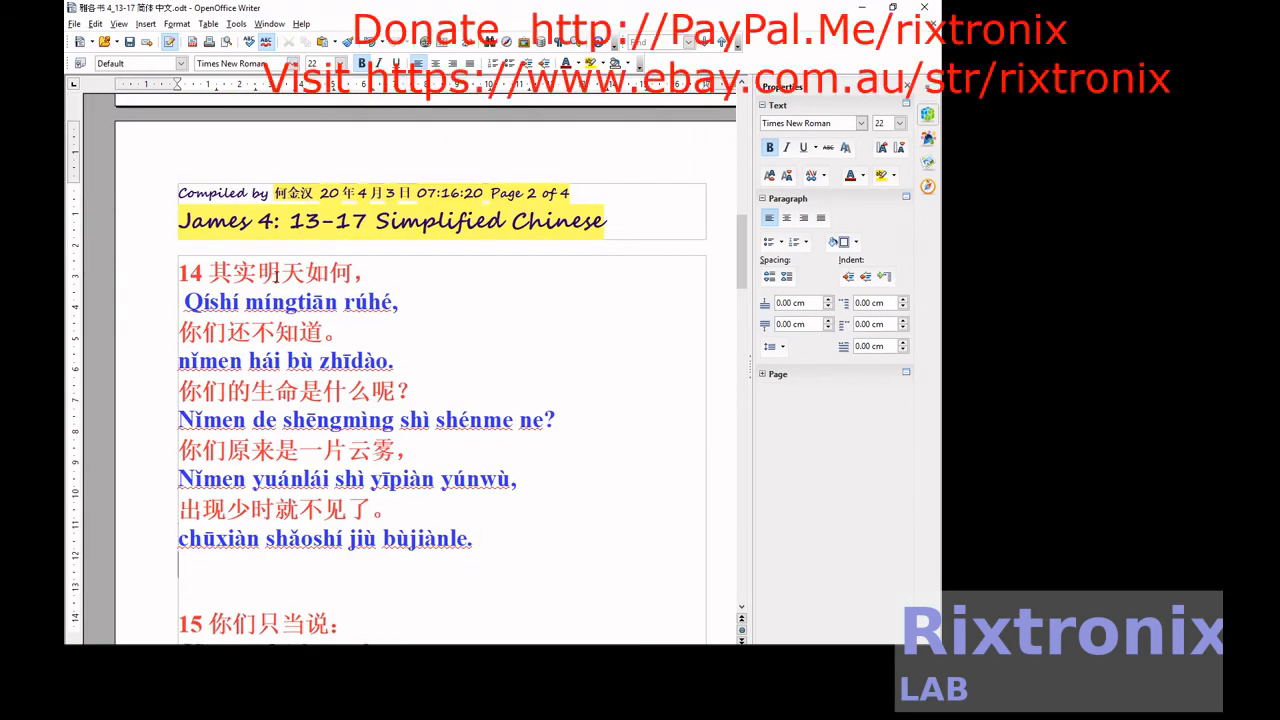
{"action": "key", "text": "Return"}
{"action": "key", "text": "ctrl+v"}
- Remove the verse number 14 from the English line "Actually, what about tomorrow,"
{"action": "key", "text": "Up"}
{"action": "key", "text": "Up"}
{"action": "key", "text": "Up"}
{"action": "key", "text": "Up"}
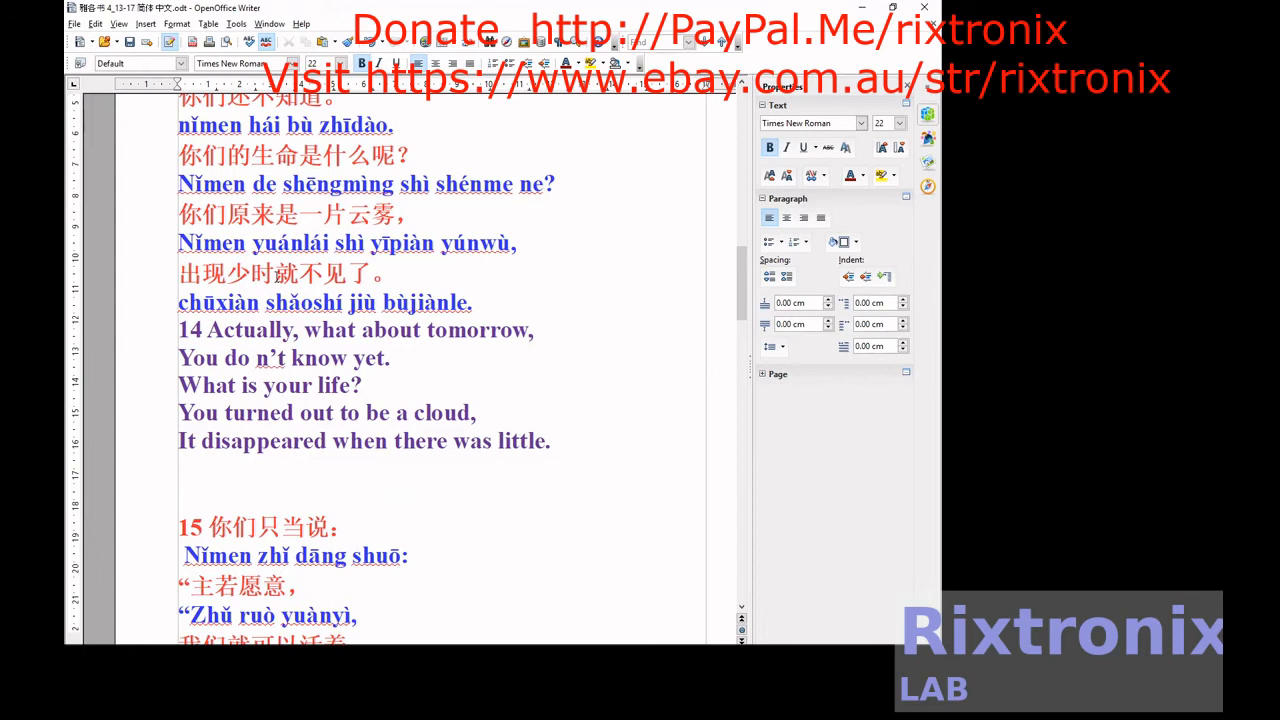
{"action": "key", "text": "Delete"}
{"action": "key", "text": "Delete"}
- Insert blank lines above verse 15 to push the whole verse onto page 3
{"action": "key", "text": "Down"}
{"action": "key", "text": "Down"}
{"action": "key", "text": "Down"}
{"action": "key", "text": "Down"}
{"action": "key", "text": "Down"}
{"action": "key", "text": "Down"}
{"action": "key", "text": "Down"}
{"action": "key", "text": "Down"}
{"action": "key", "text": "Down"}
{"action": "key", "text": "Down"}
{"action": "key", "text": "Down"}
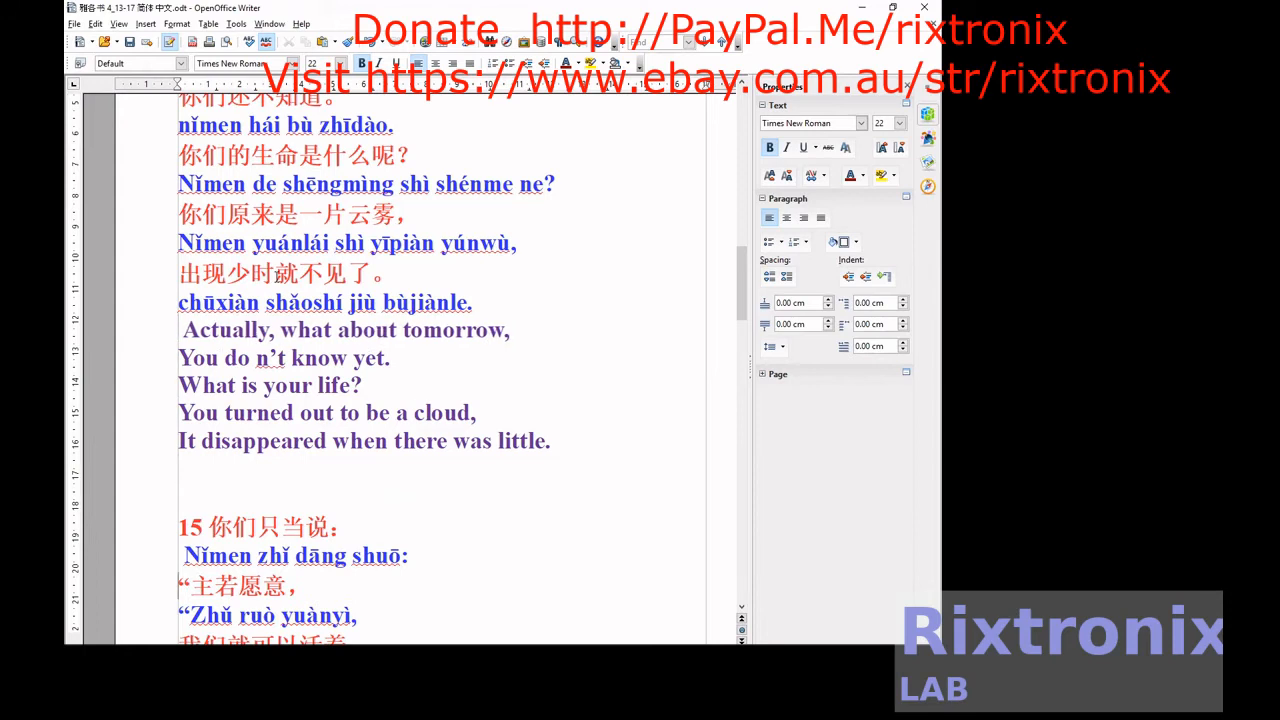
{"action": "key", "text": "Up"}
{"action": "key", "text": "Up"}
{"action": "key", "text": "Up"}
{"action": "key", "text": "Up"}
{"action": "key", "text": "Up"}
{"action": "key", "text": "Up"}
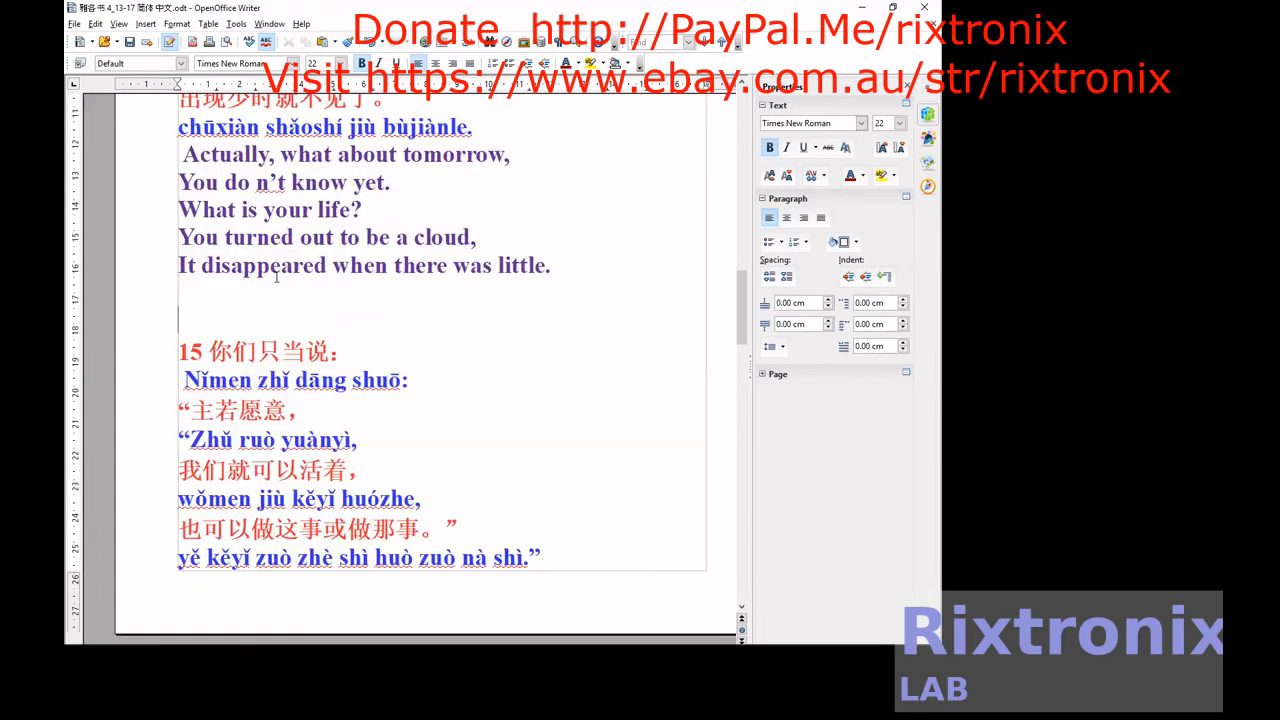
{"action": "key", "text": "Return"}
{"action": "key", "text": "Return"}
{"action": "key", "text": "Return"}
{"action": "key", "text": "Return"}
{"action": "key", "text": "Return"}
{"action": "key", "text": "Return"}
{"action": "key", "text": "Return"}
{"action": "key", "text": "Return"}
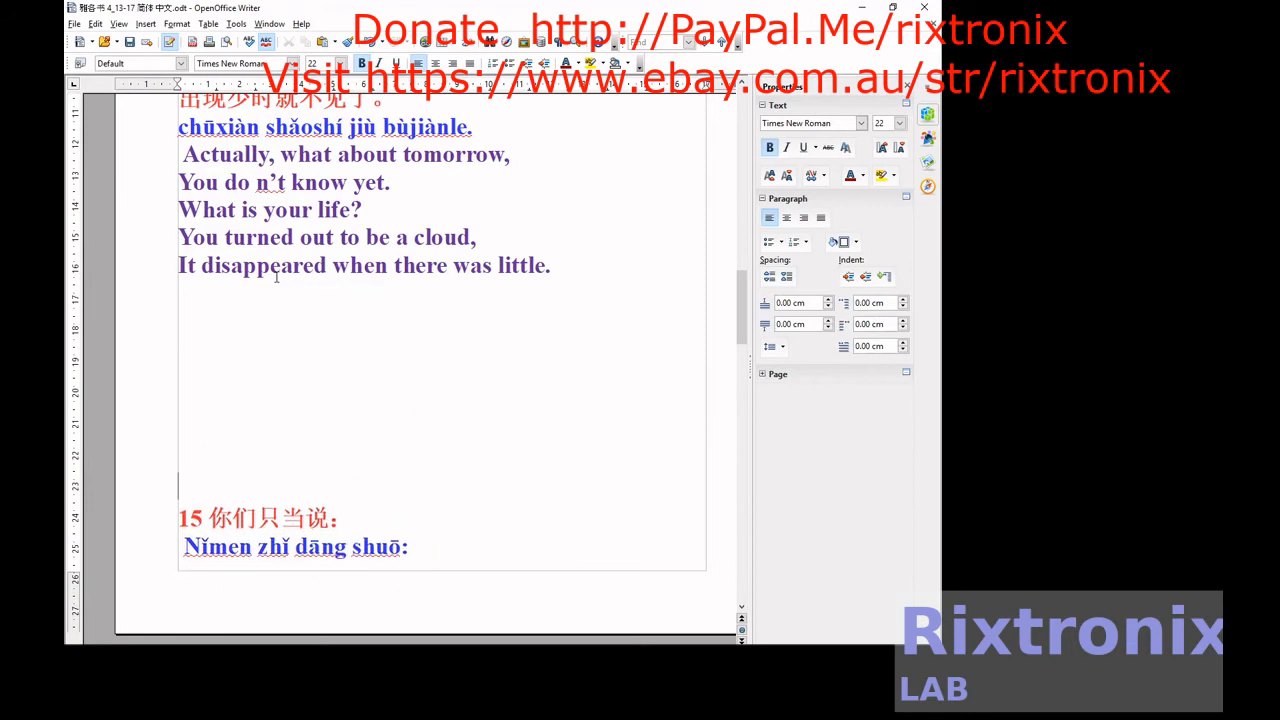
- Move the four English lines of verse 15 to directly below the last pinyin line of verse 15
{"action": "scroll", "coordinate": [276, 277], "scroll_direction": "down", "scroll_amount": 15}
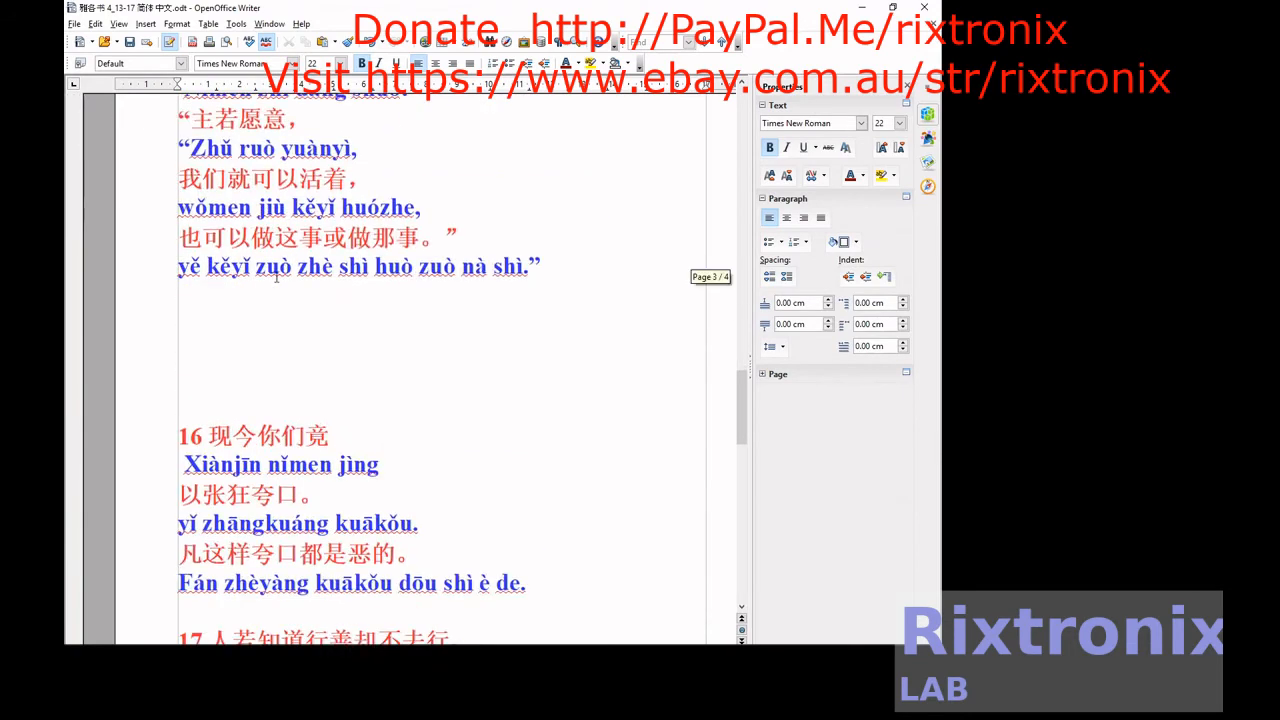
{"action": "scroll", "coordinate": [276, 277], "scroll_direction": "down", "scroll_amount": 3}
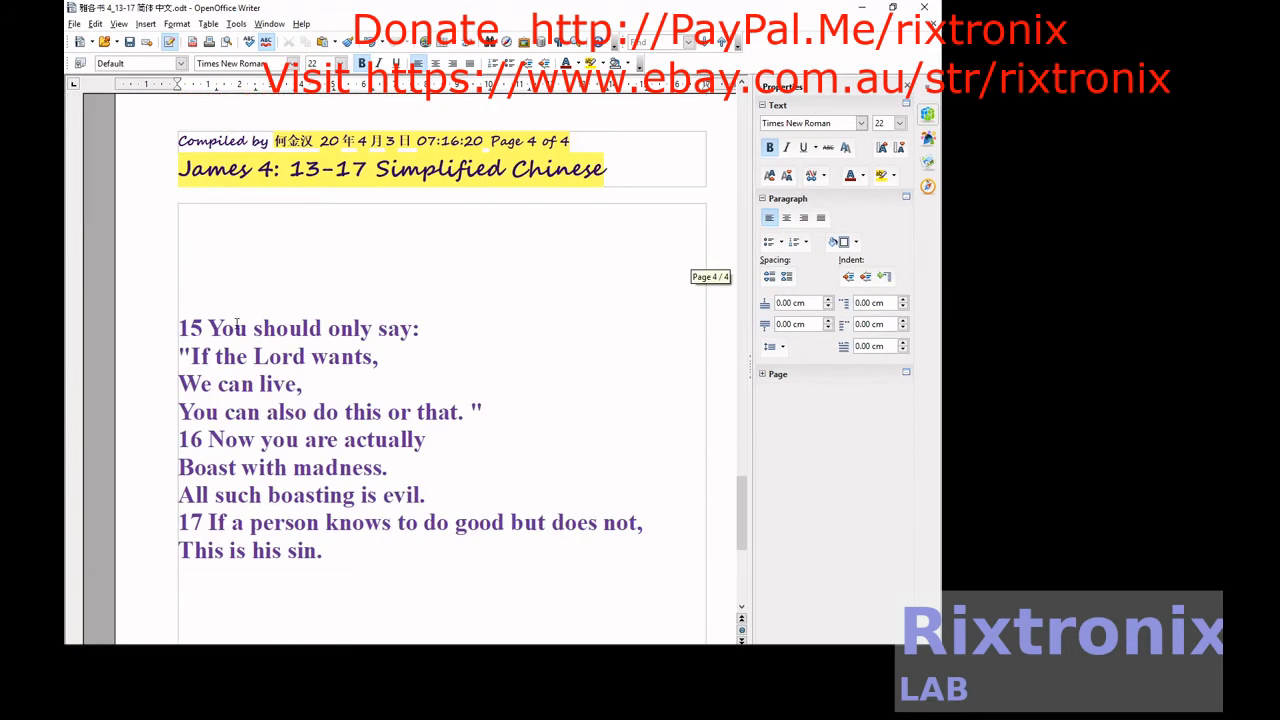
{"action": "key", "text": "shift+Down"}
{"action": "key", "text": "shift+Down"}
{"action": "key", "text": "shift+Down"}
{"action": "key", "text": "shift+Down"}
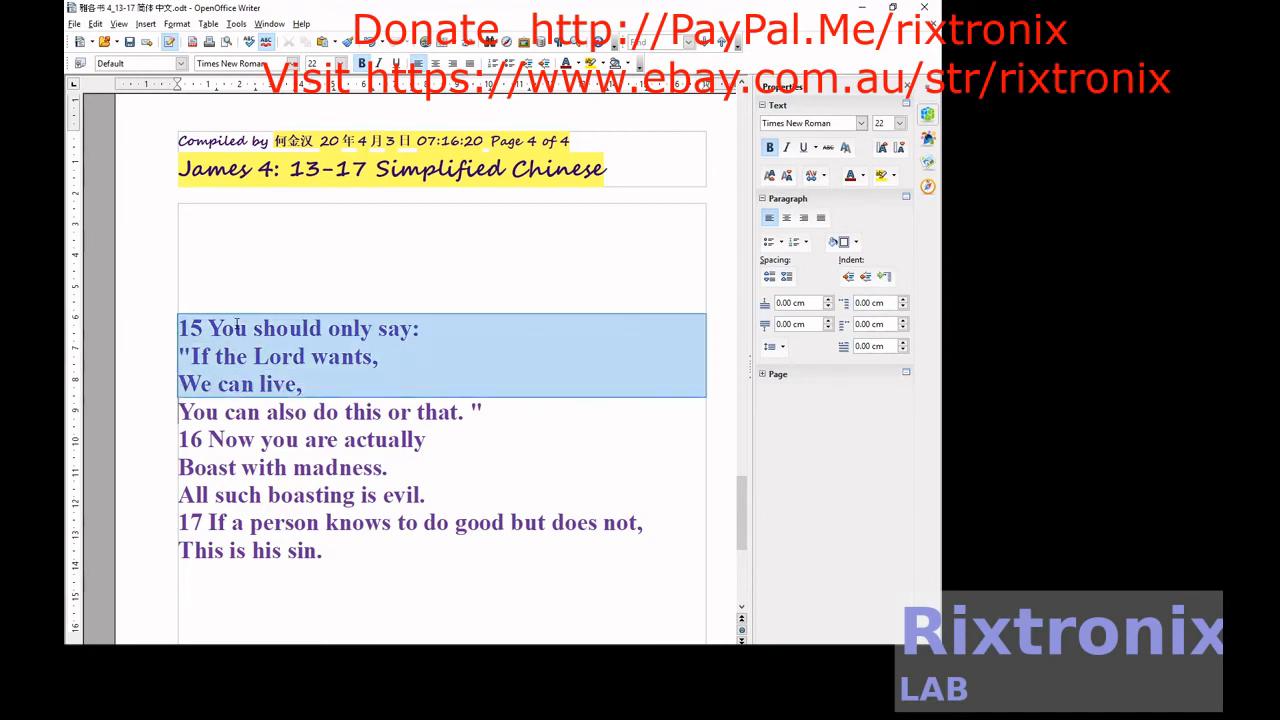
{"action": "key", "text": "ctrl+x"}
{"action": "key", "text": "Page_Up"}
{"action": "key", "text": "Page_Up"}
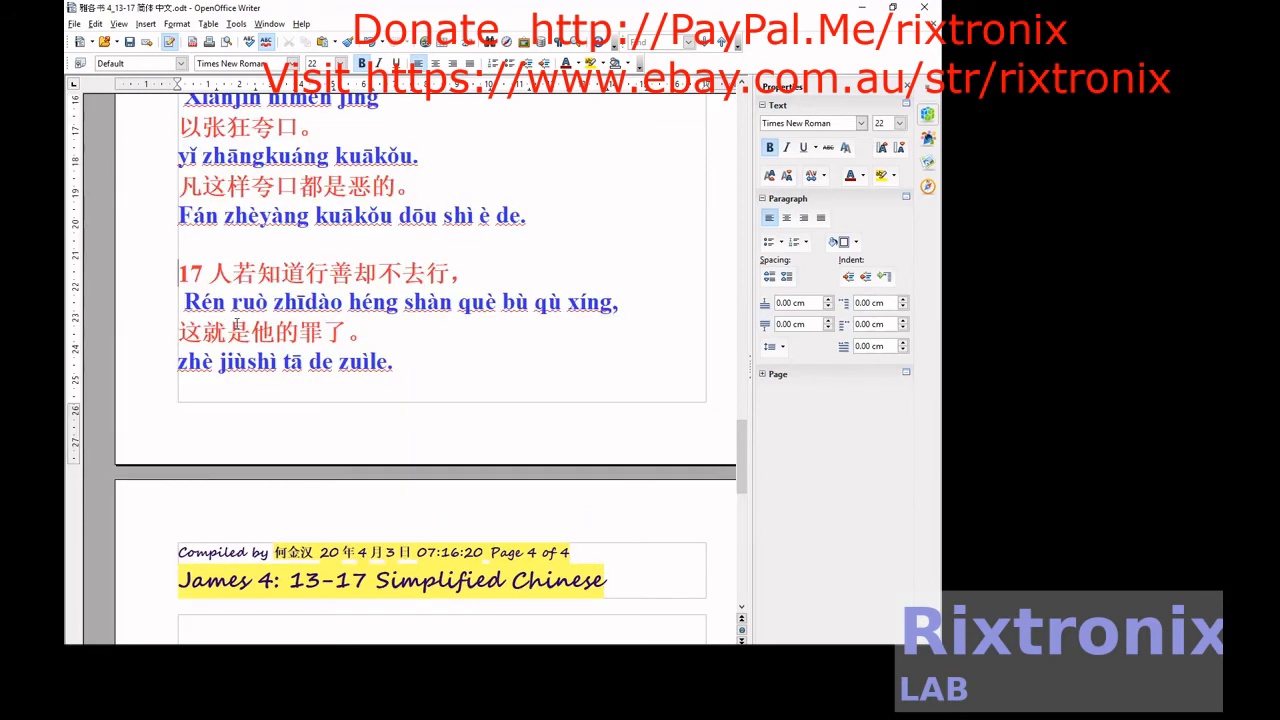
{"action": "key", "text": "Down"}
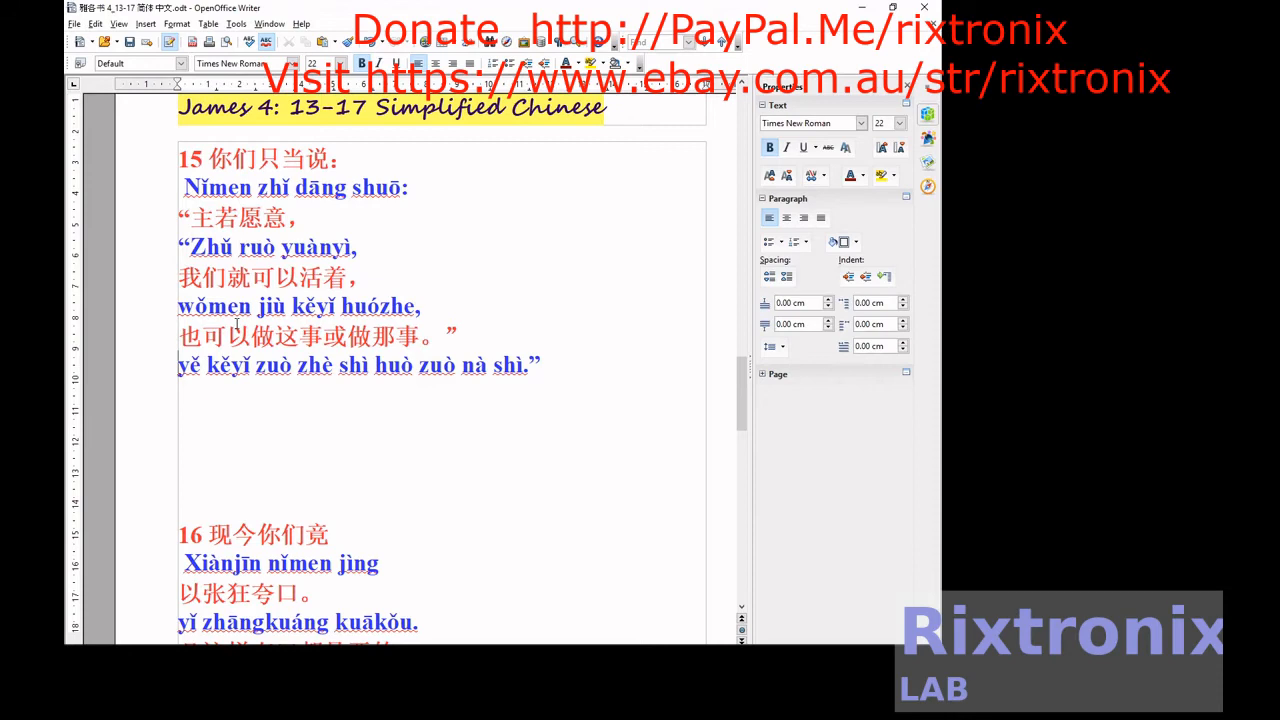
{"action": "key", "text": "ctrl+v"}
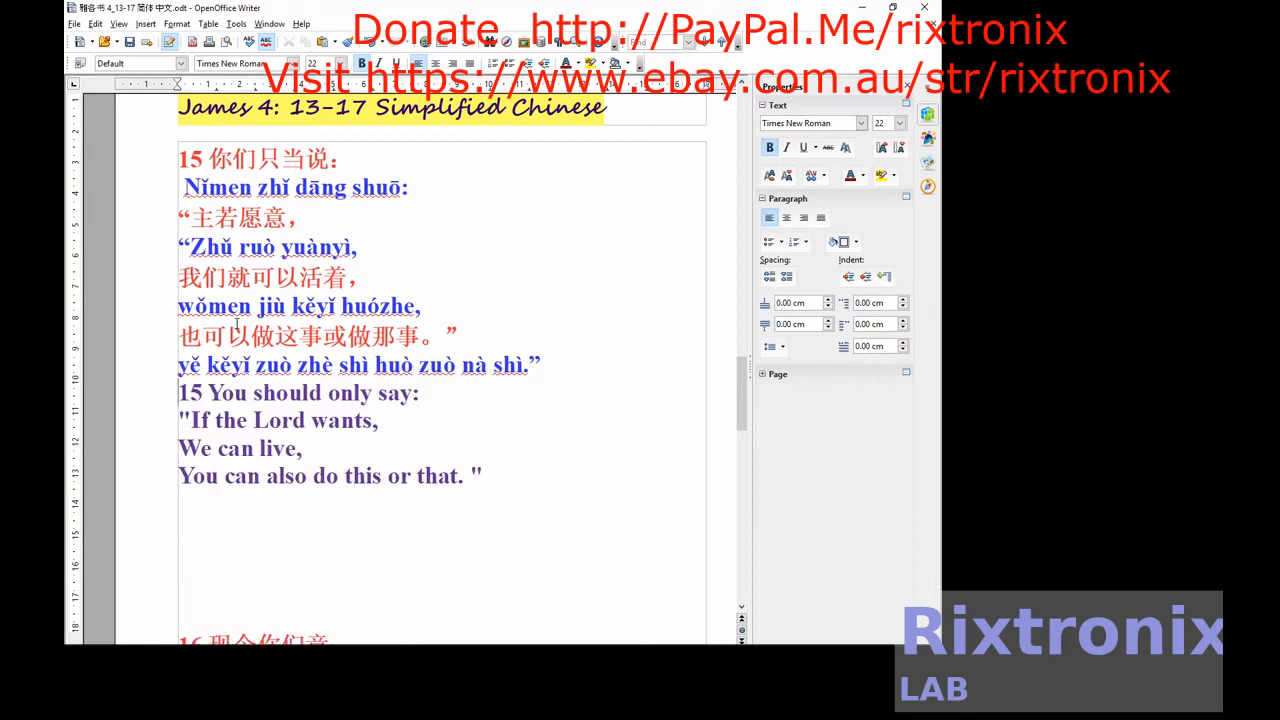
- Remove the verse number 15 from its English text and delete the surplus blank lines before verse 16
{"action": "key", "text": "Delete"}
{"action": "key", "text": "Delete"}
{"action": "key", "text": "Delete"}
{"action": "key", "text": "Delete"}
{"action": "key", "text": "Delete"}
- Move the three English lines of verse 16 to directly below the pinyin line "Fán zhèyàng kuākǒu dōu shì è de."
{"action": "key", "text": "ctrl+End"}
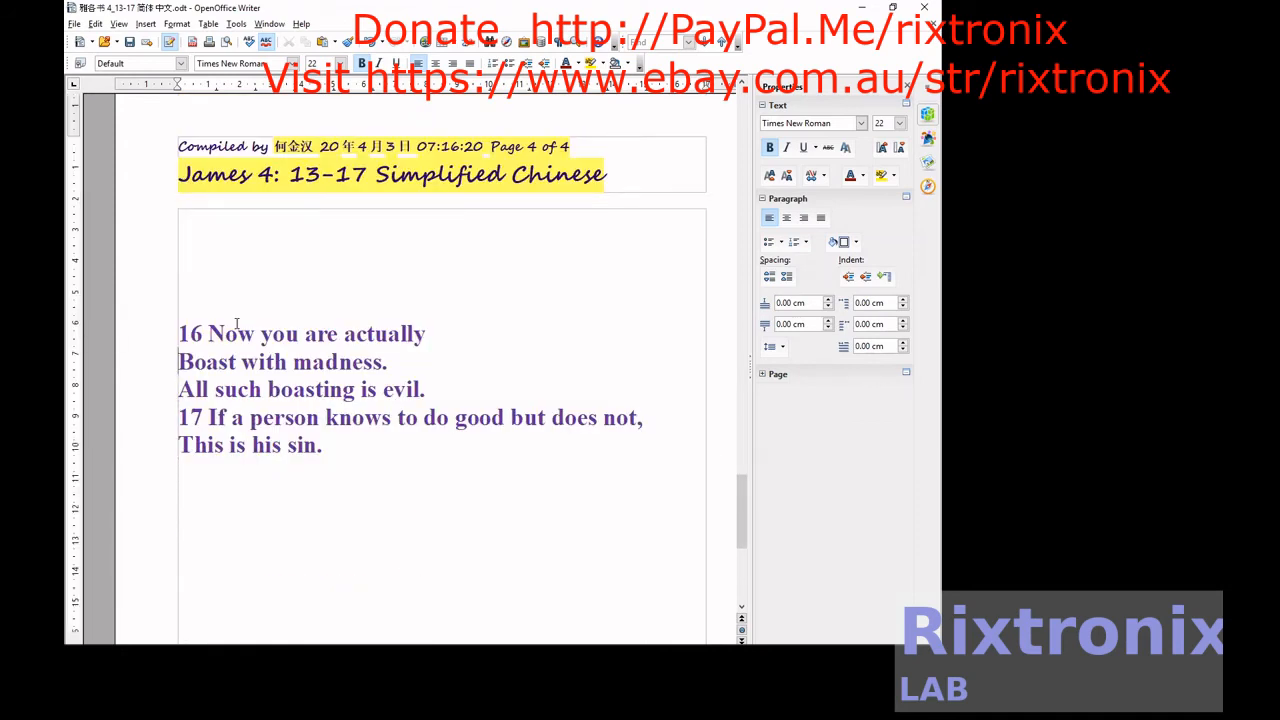
{"action": "key", "text": "shift+Down"}
{"action": "key", "text": "shift+Down"}
{"action": "key", "text": "shift+Down"}
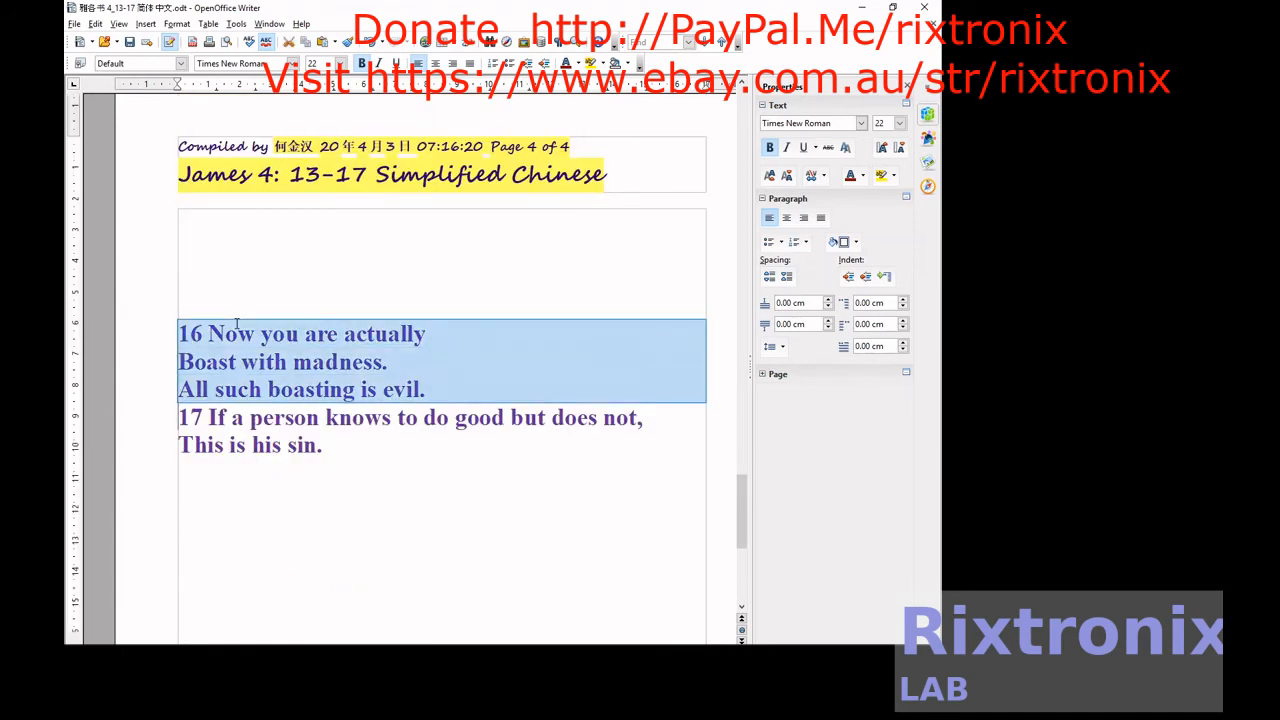
{"action": "key", "text": "ctrl+x"}
{"action": "key", "text": "Page_Up"}
{"action": "key", "text": "Page_Up"}
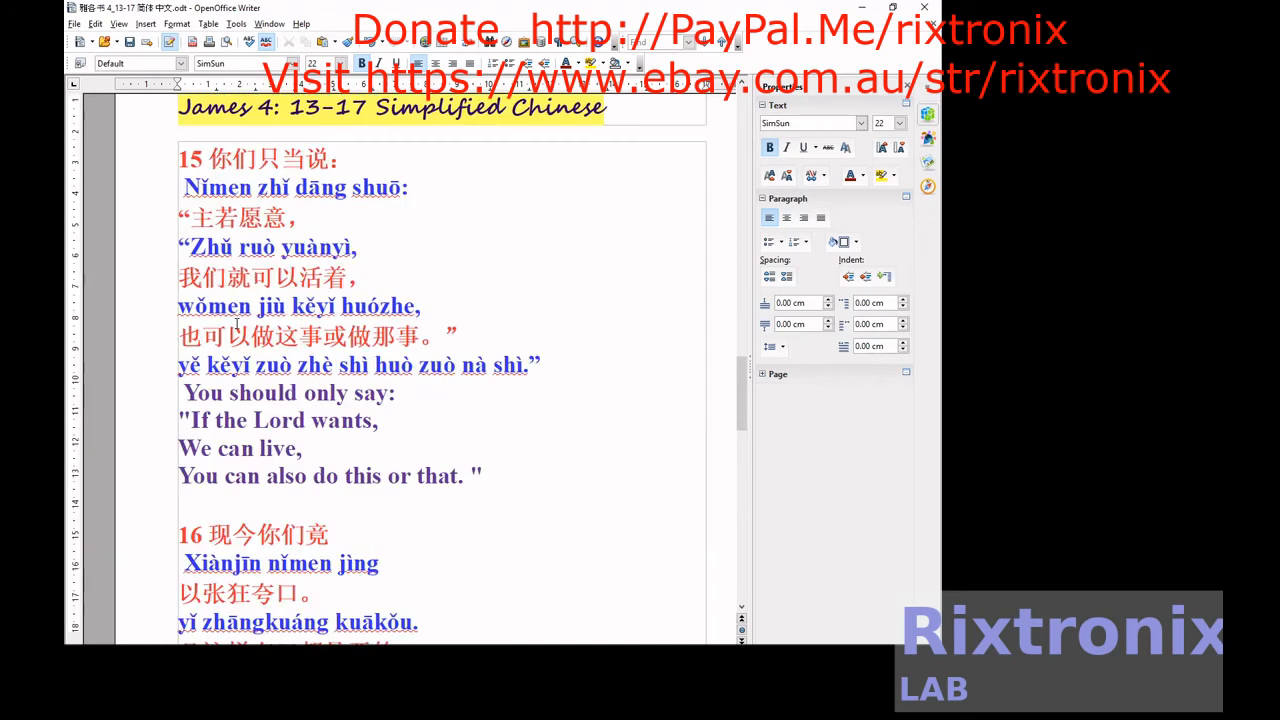
{"action": "scroll", "coordinate": [237, 321], "scroll_direction": "down", "scroll_amount": 3}
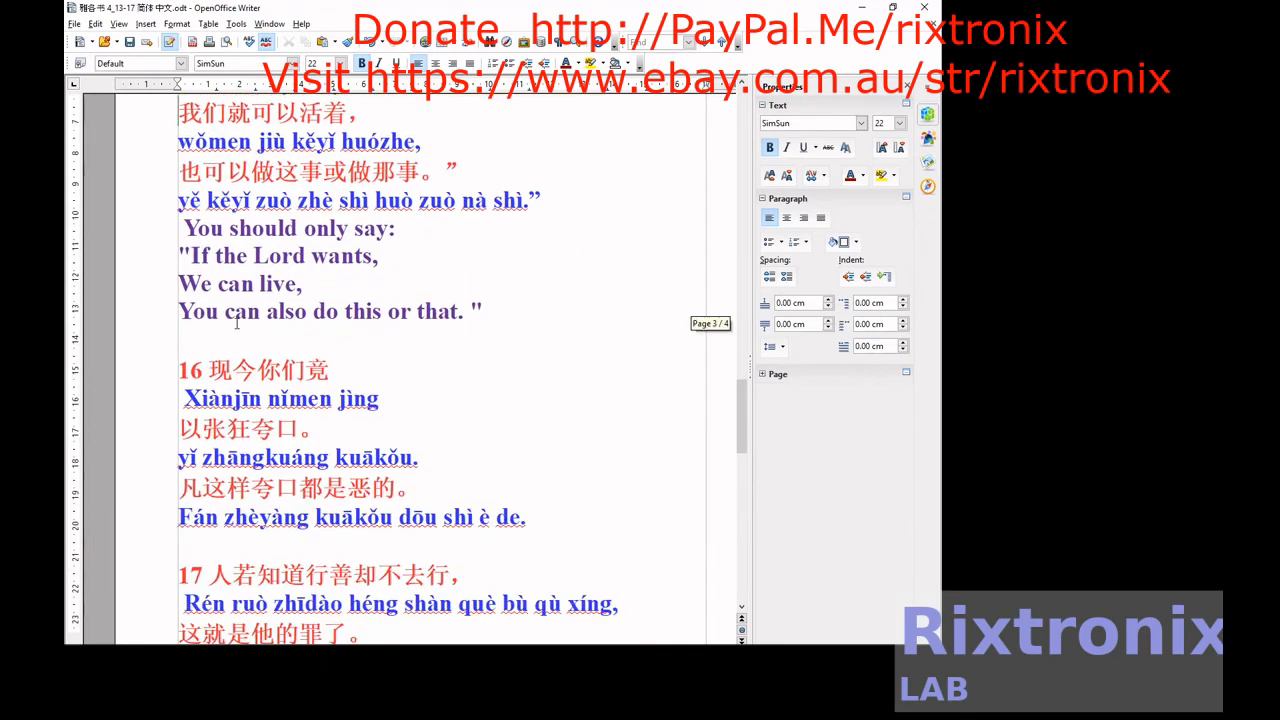
{"action": "left_click", "coordinate": [536, 517]}
{"action": "key", "text": "Return"}
{"action": "key", "text": "ctrl+v"}
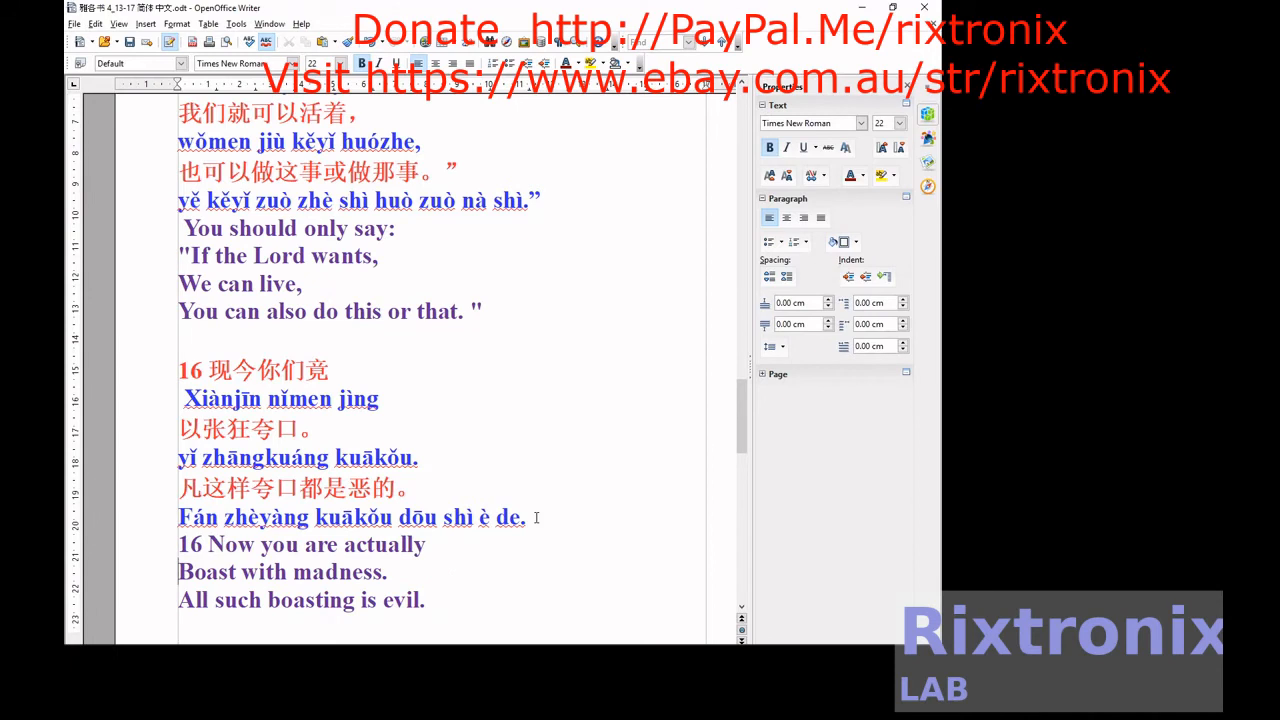
- Remove the verse number 16 from its English text and insert blank lines above verse 17 to push it onto page 4
{"action": "key", "text": "Up"}
{"action": "key", "text": "Delete"}
{"action": "key", "text": "Delete"}
{"action": "scroll", "coordinate": [536, 517], "scroll_direction": "down", "scroll_amount": 3}
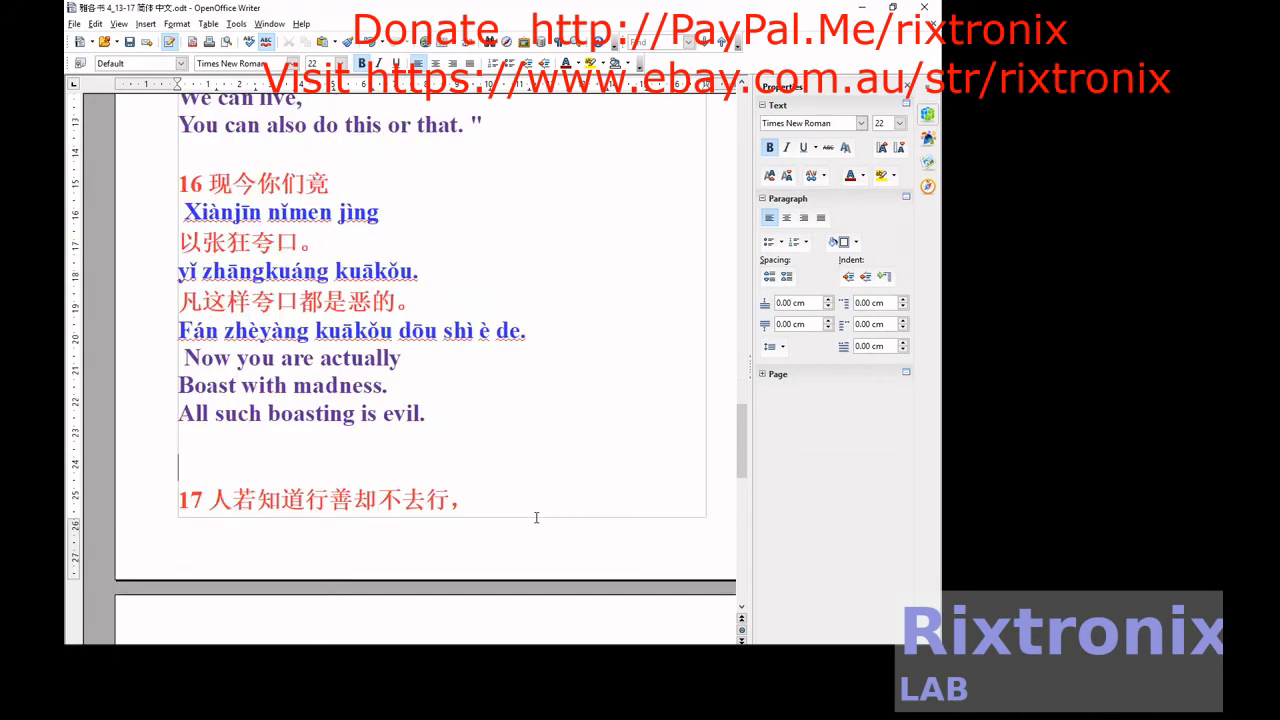
{"action": "key", "text": "Return"}
- Delete the blank lines between the last pinyin line and the English text of verse 17
{"action": "key", "text": "Page_Down"}
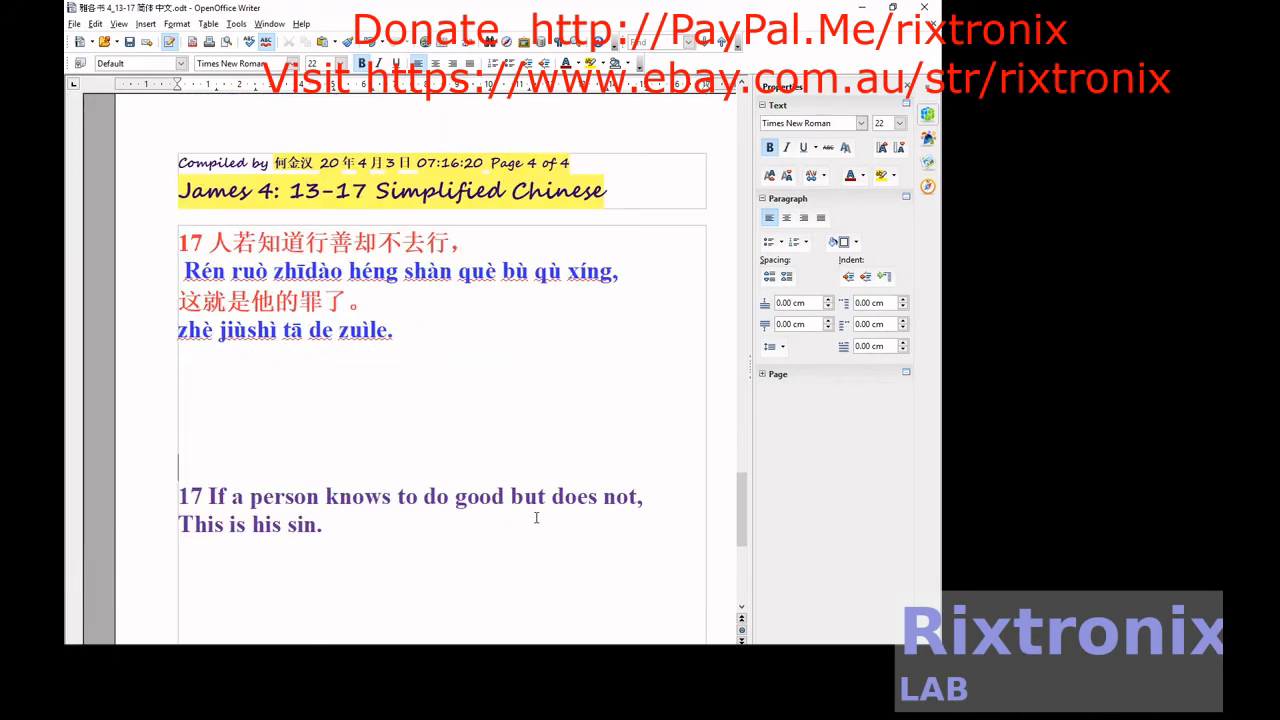
{"action": "key", "text": "Up"}
{"action": "key", "text": "shift+Down"}
{"action": "key", "text": "shift+Down"}
{"action": "key", "text": "shift+Down"}
{"action": "key", "text": "shift+Down"}
{"action": "key", "text": "shift+Down"}
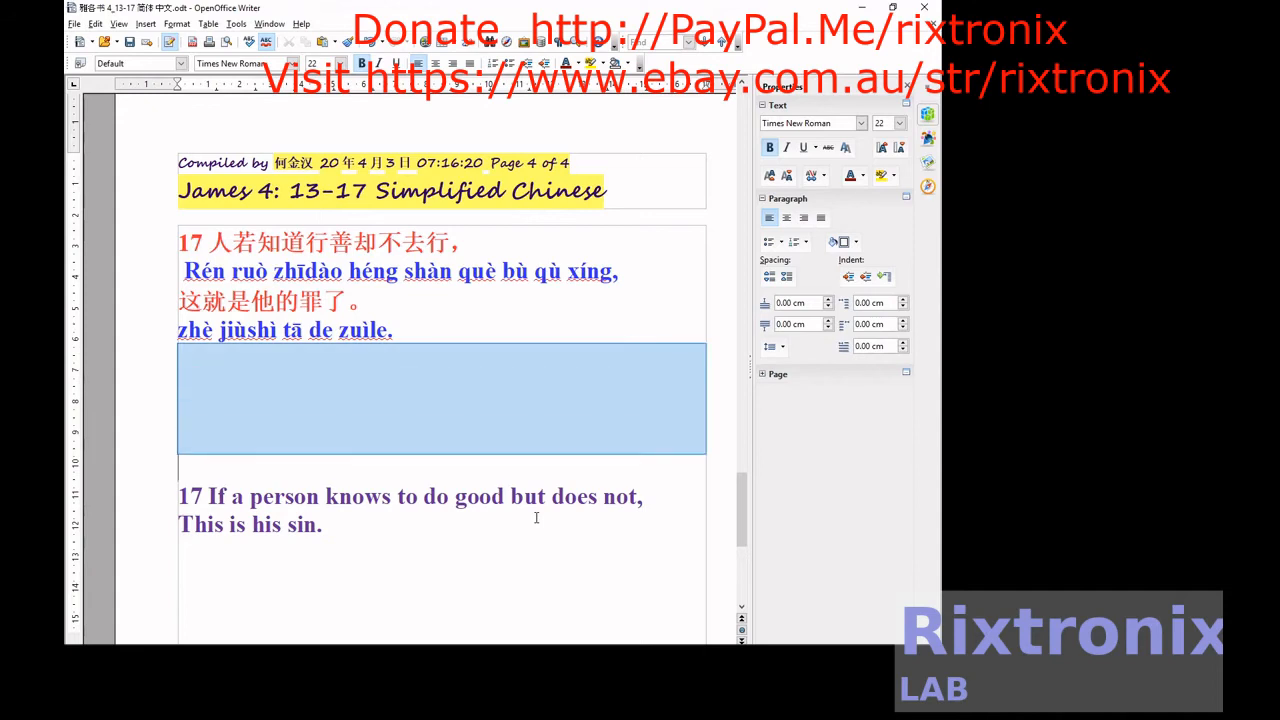
{"action": "key", "text": "Delete"}
- Remove the verse number 17 from the English line "If a person knows to do good but does not,"
{"action": "key", "text": "shift+Right"}
{"action": "key", "text": "shift+Right"}
{"action": "key", "text": "Delete"}
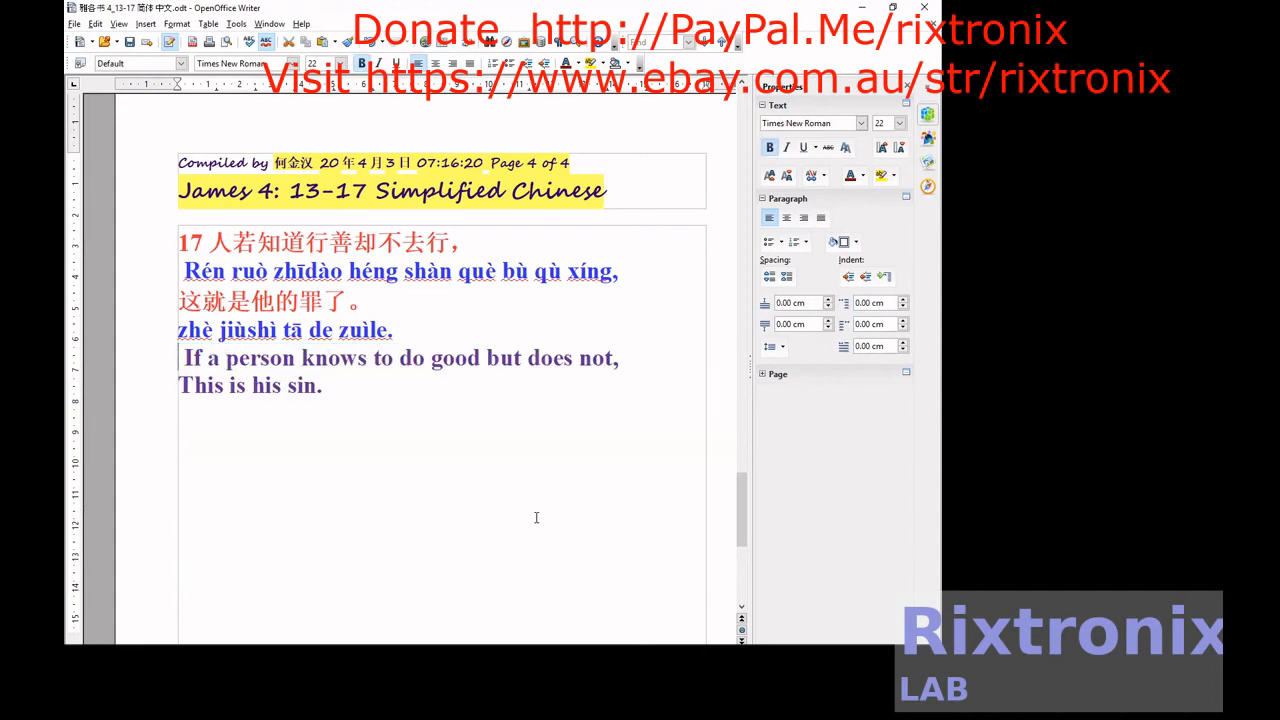
- Save the document and review the pages from verse 17 back to verse 13
{"action": "left_click", "coordinate": [129, 41]}
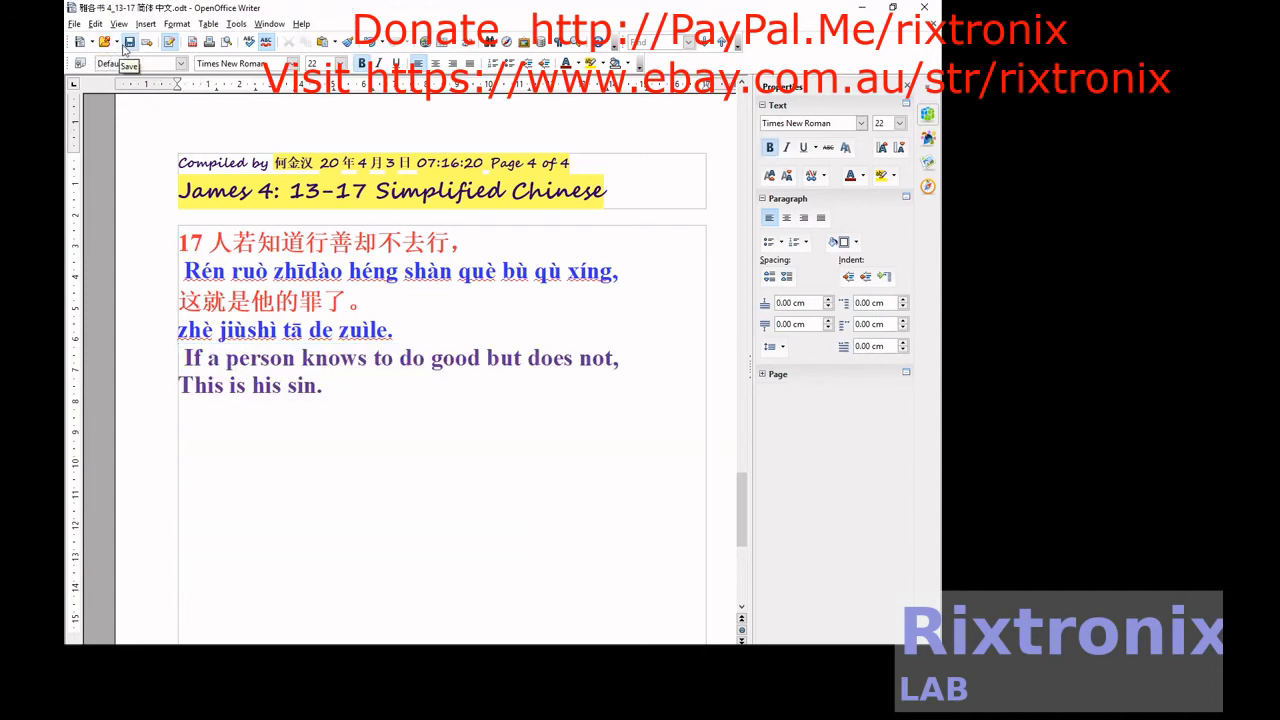
{"action": "scroll", "coordinate": [420, 296], "scroll_direction": "up", "scroll_amount": 15}
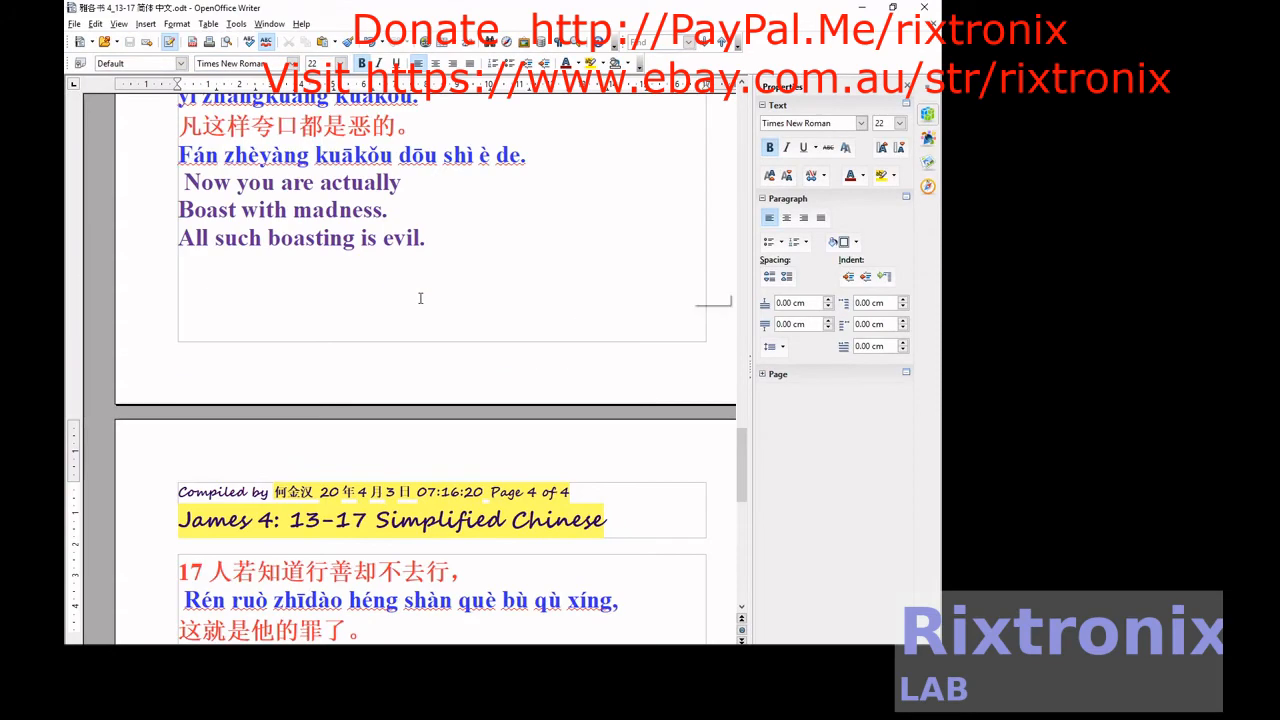
{"action": "scroll", "coordinate": [420, 297], "scroll_direction": "up", "scroll_amount": 20}
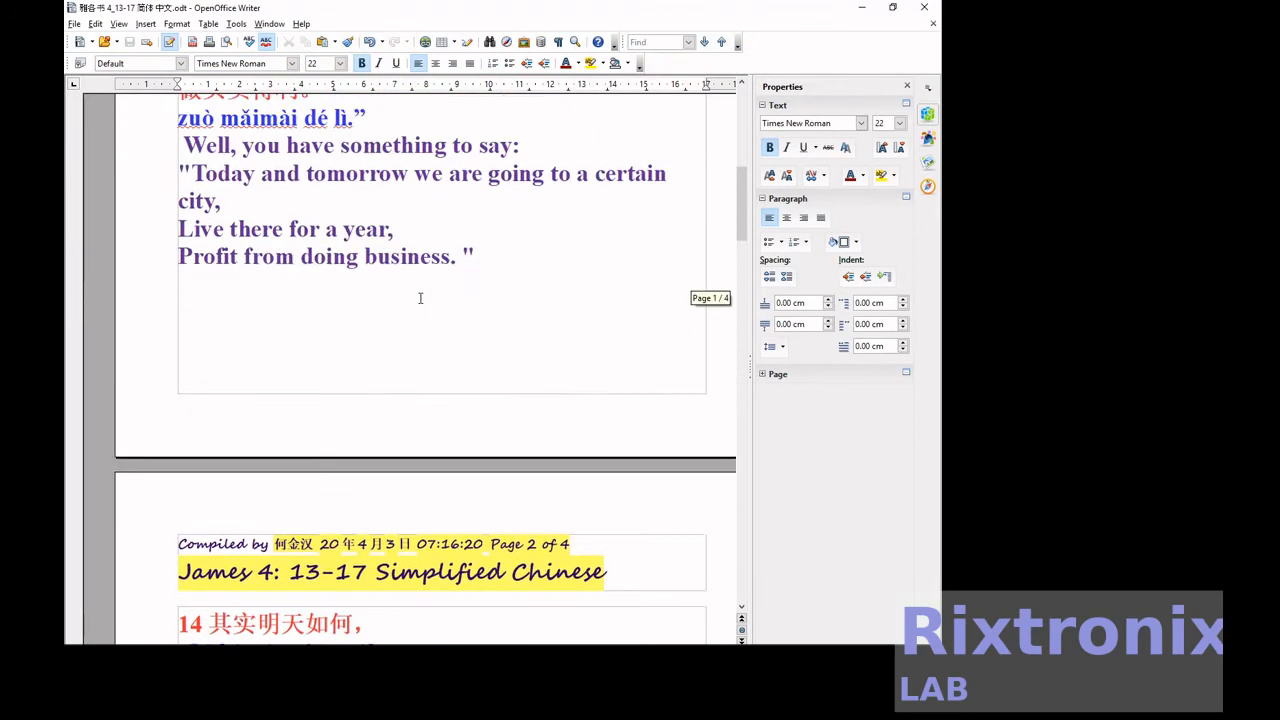
- Review the layout of all four pages from verse 13 through verse 17 and return to the title on page 1
{"action": "scroll", "coordinate": [420, 297], "scroll_direction": "down", "scroll_amount": 5}
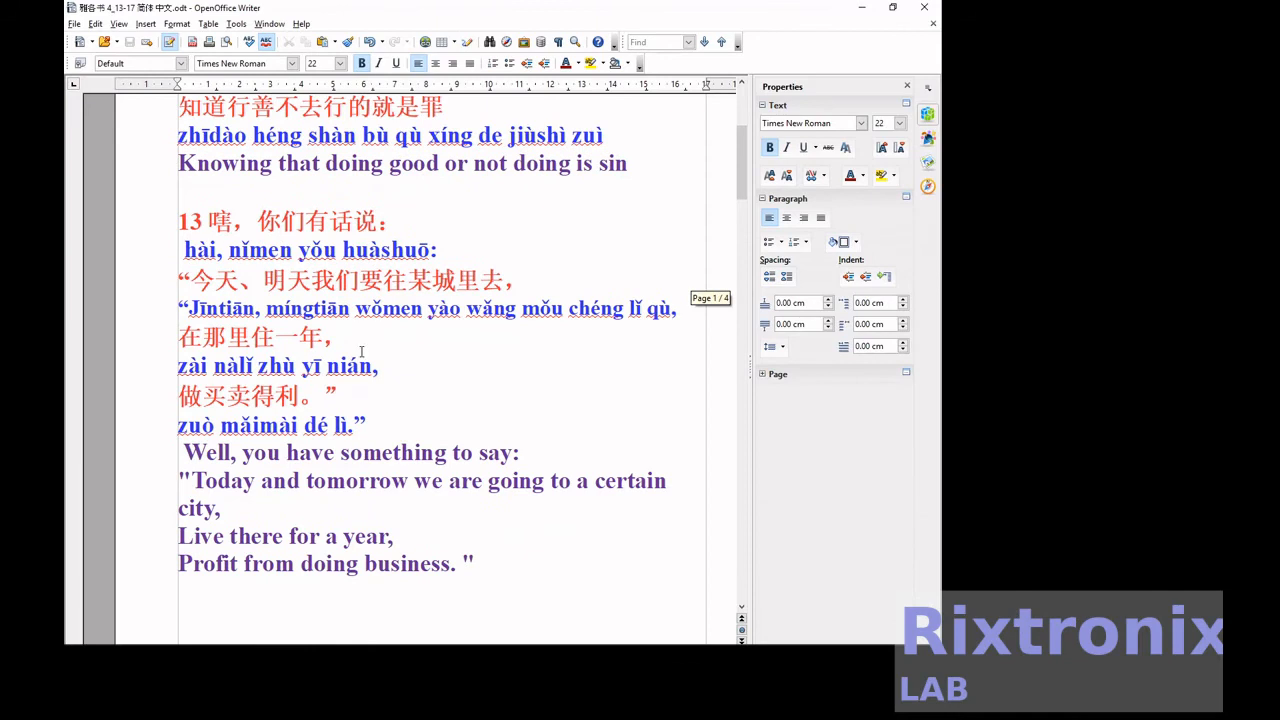
{"action": "left_click", "coordinate": [316, 427]}
{"action": "scroll", "coordinate": [316, 430], "scroll_direction": "down", "scroll_amount": 5}
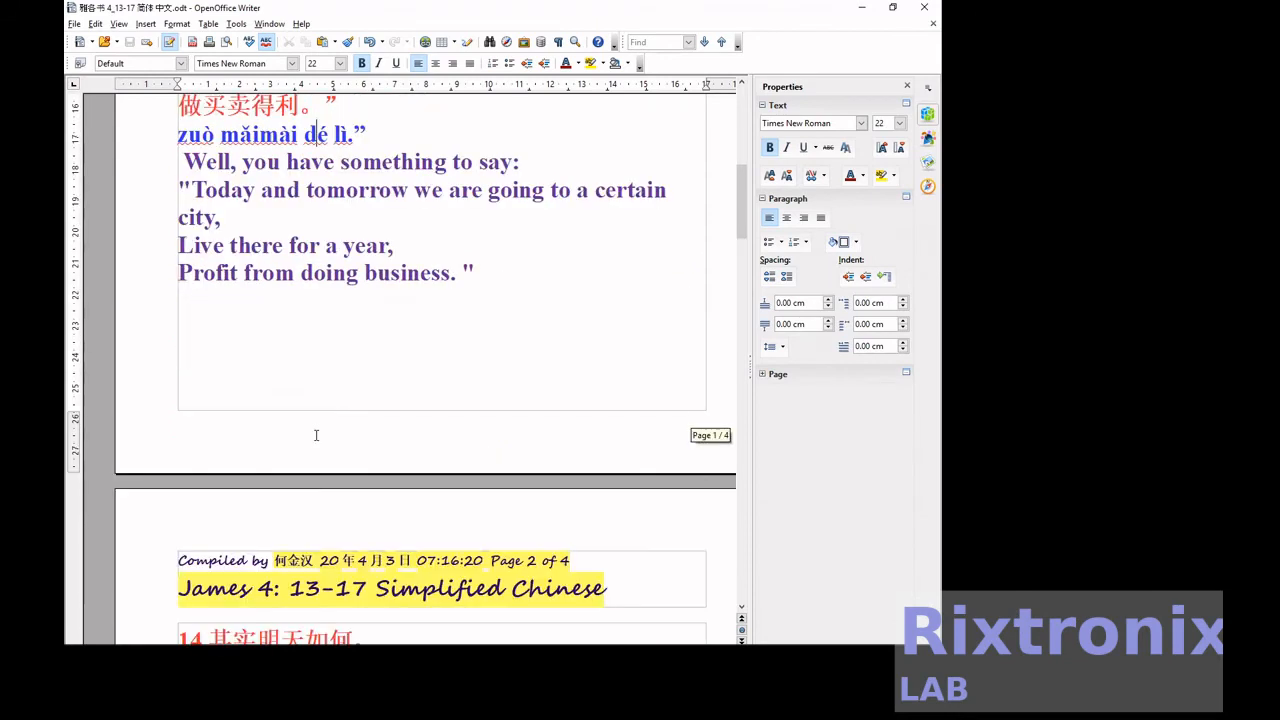
{"action": "scroll", "coordinate": [316, 435], "scroll_direction": "down", "scroll_amount": 4}
{"action": "scroll", "coordinate": [316, 435], "scroll_direction": "up", "scroll_amount": 6}
{"action": "scroll", "coordinate": [316, 435], "scroll_direction": "down", "scroll_amount": 13}
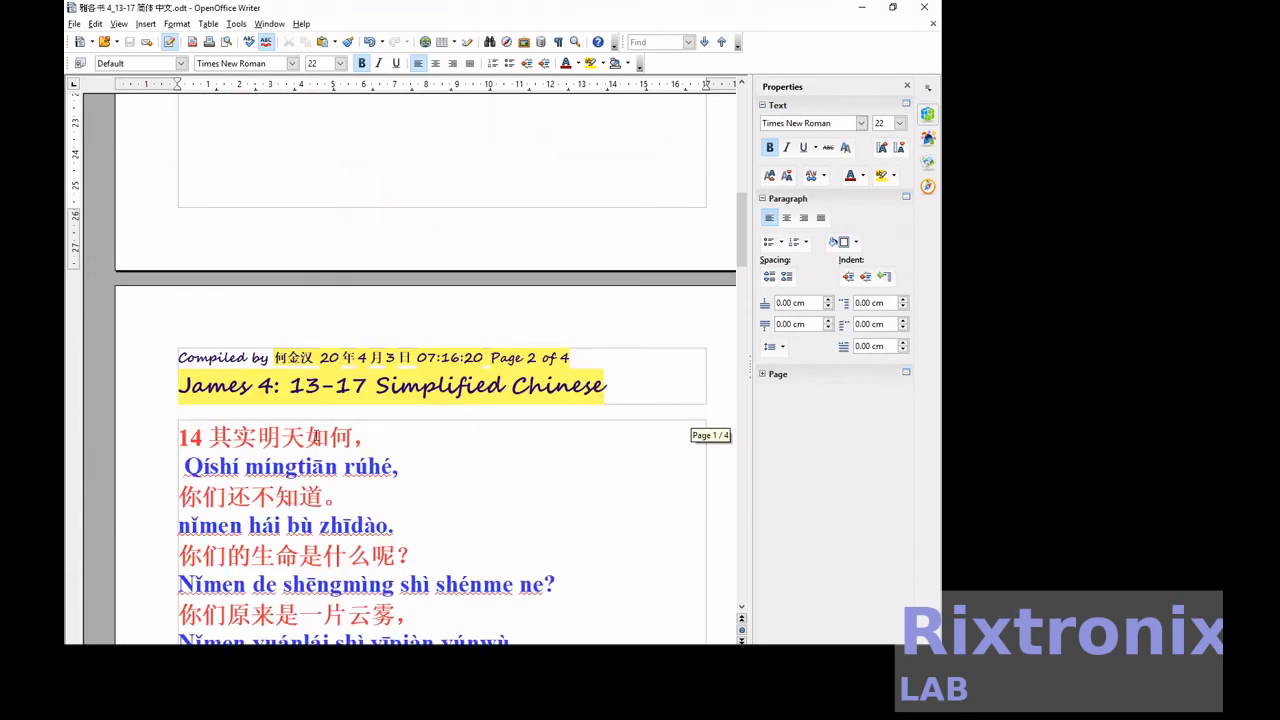
{"action": "scroll", "coordinate": [316, 435], "scroll_direction": "down", "scroll_amount": 16}
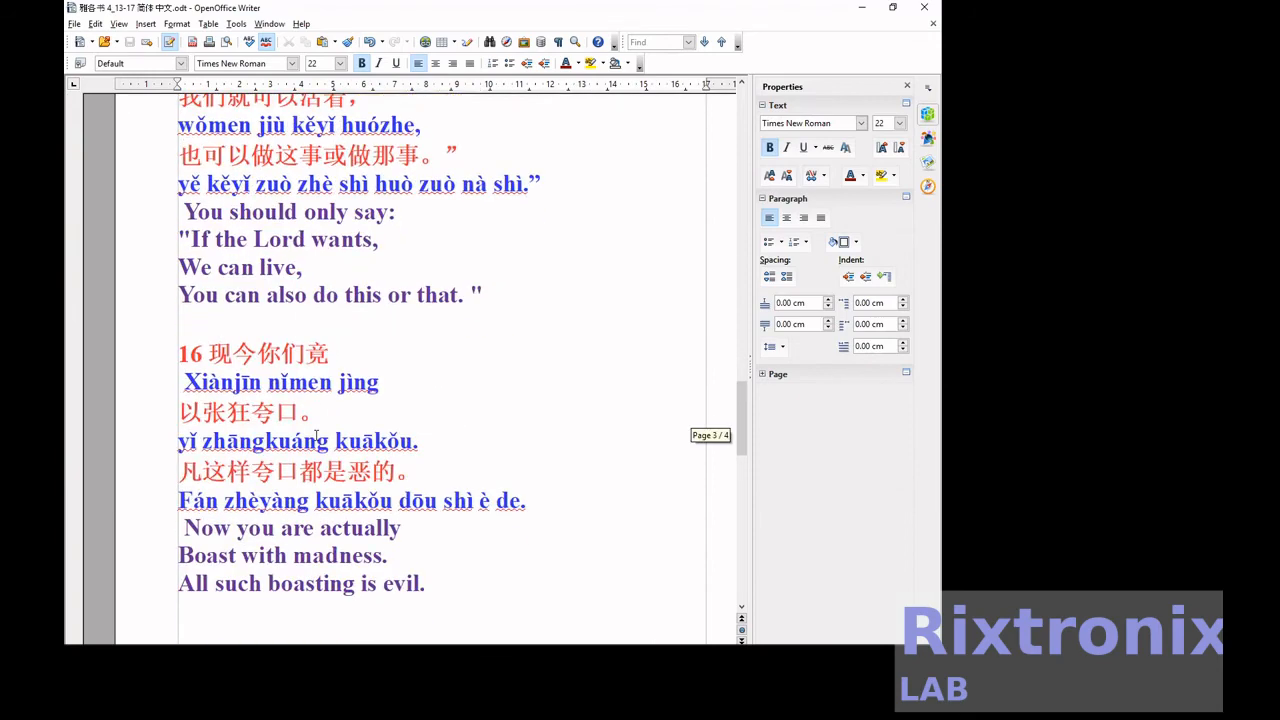
{"action": "scroll", "coordinate": [316, 435], "scroll_direction": "down", "scroll_amount": 8}
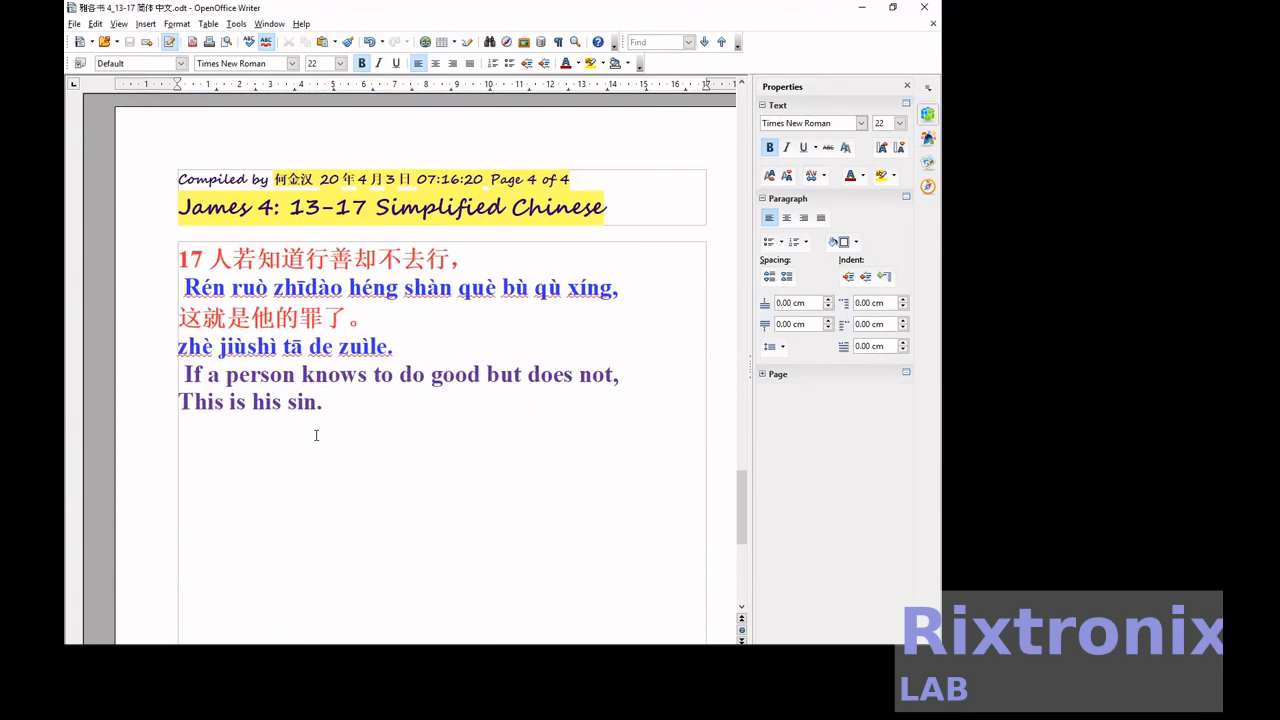
{"action": "scroll", "coordinate": [316, 435], "scroll_direction": "up", "scroll_amount": 20}
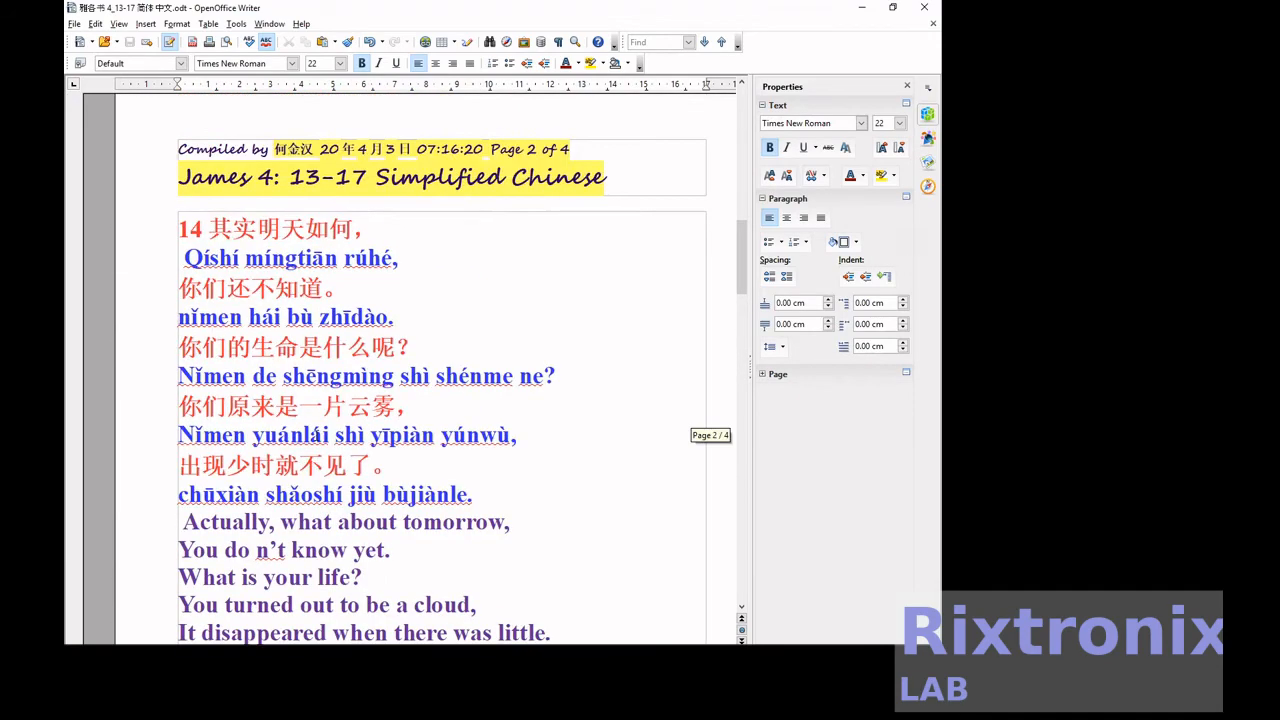
{"action": "scroll", "coordinate": [316, 435], "scroll_direction": "up", "scroll_amount": 12}
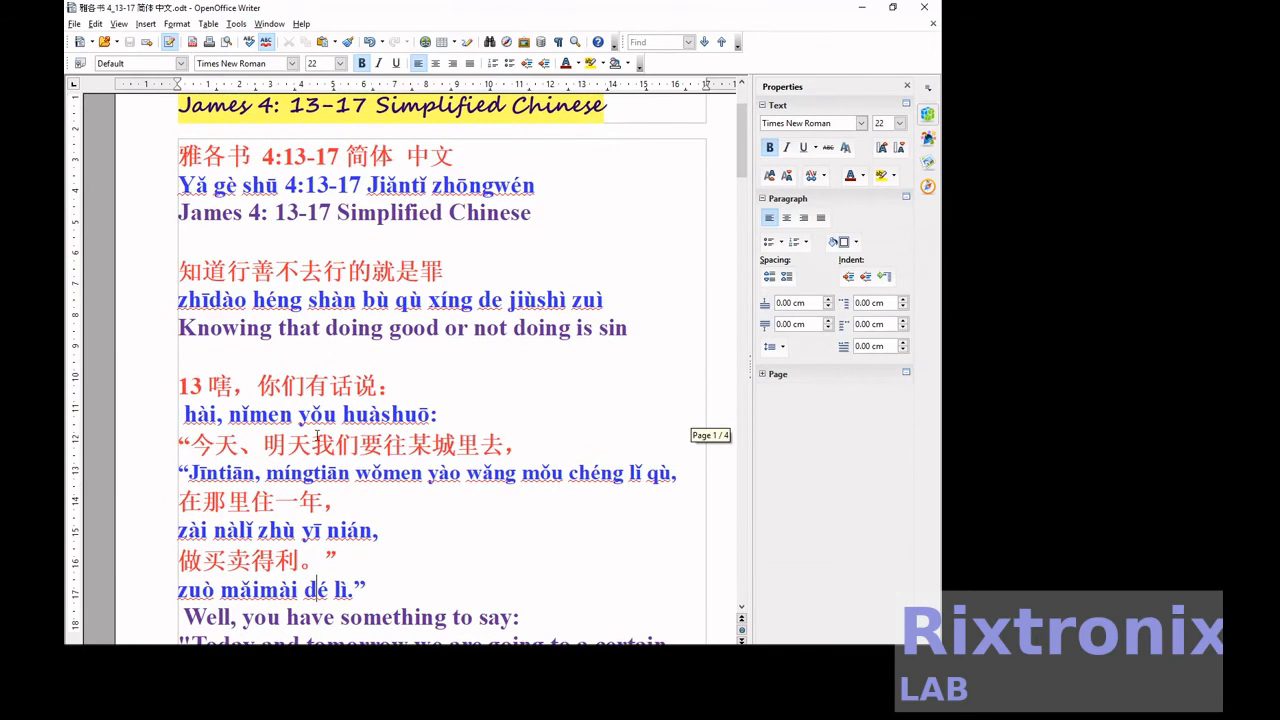
- Remove the English line "Well, you have something to say:" from beneath the last pinyin line of verse 13
{"action": "scroll", "coordinate": [316, 435], "scroll_direction": "down", "scroll_amount": 3}
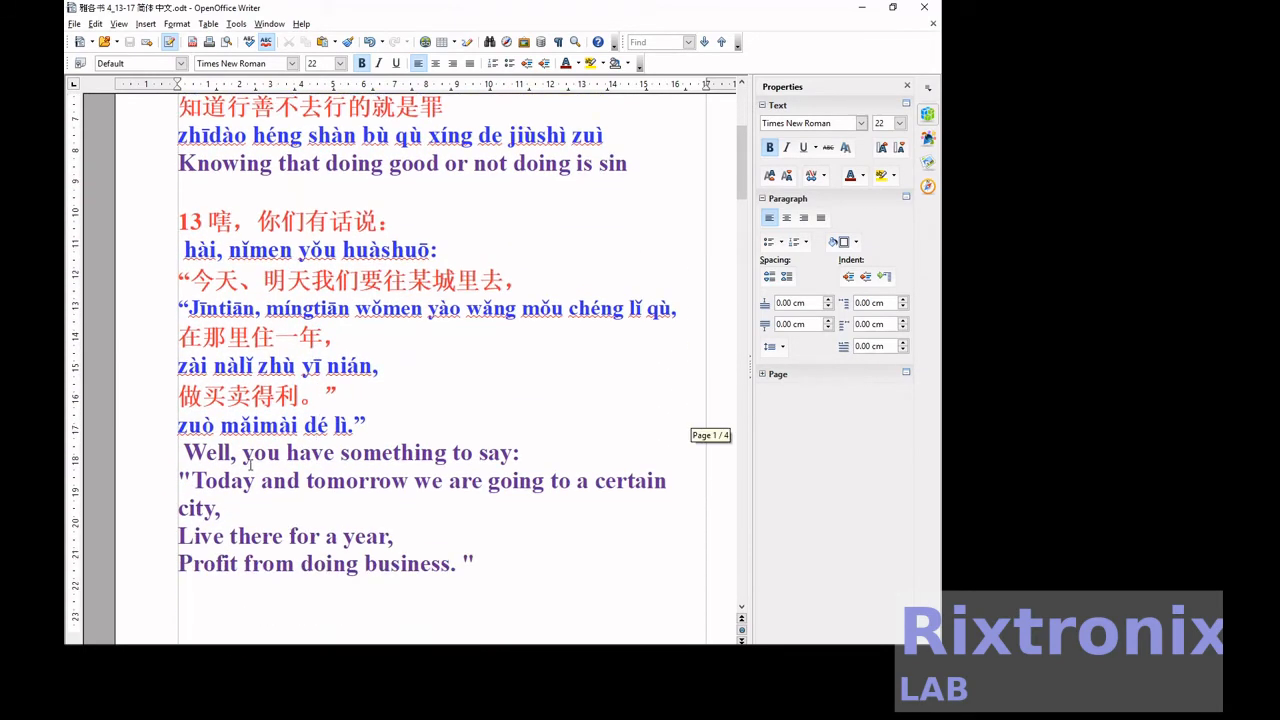
{"action": "key", "text": "shift+End"}
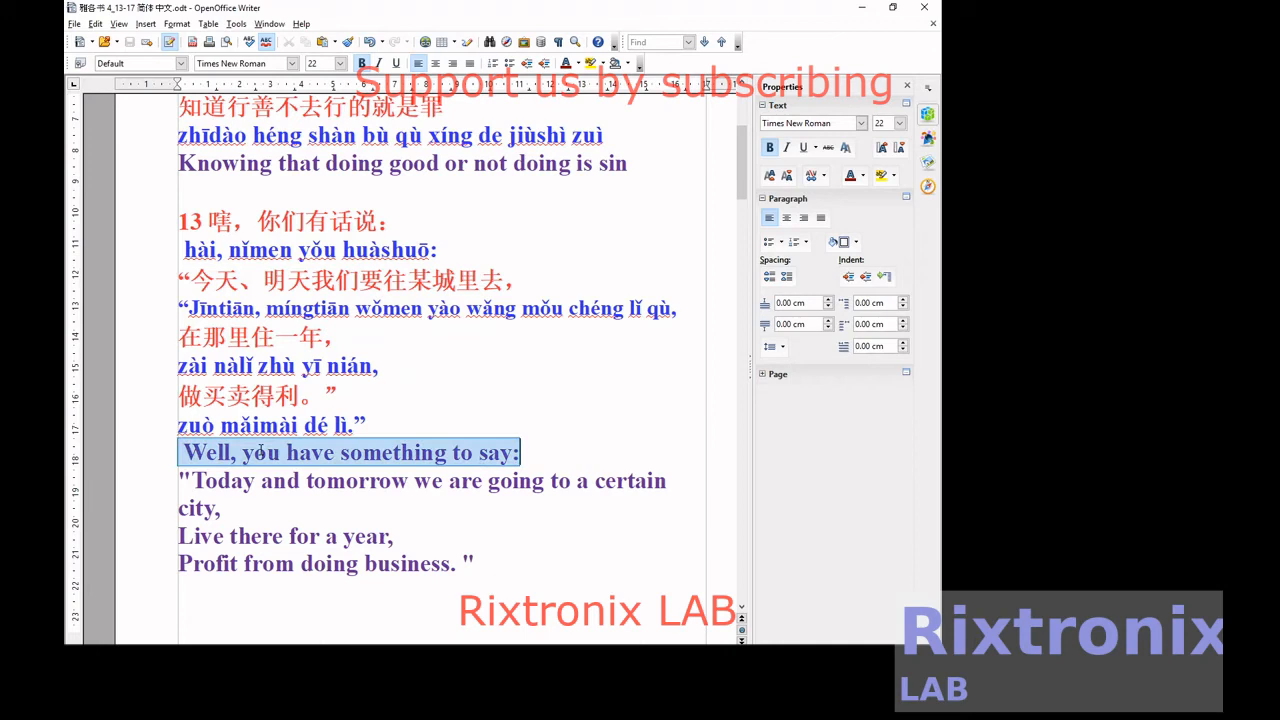
{"action": "key", "text": "Delete"}
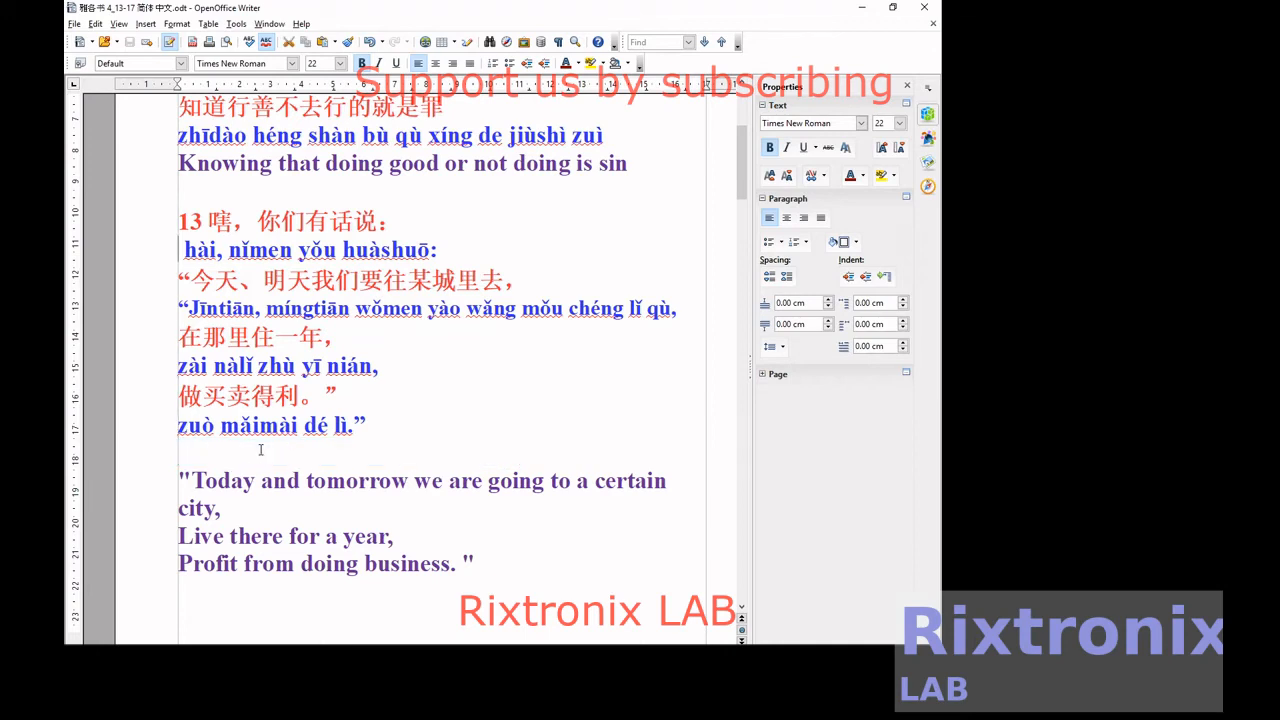